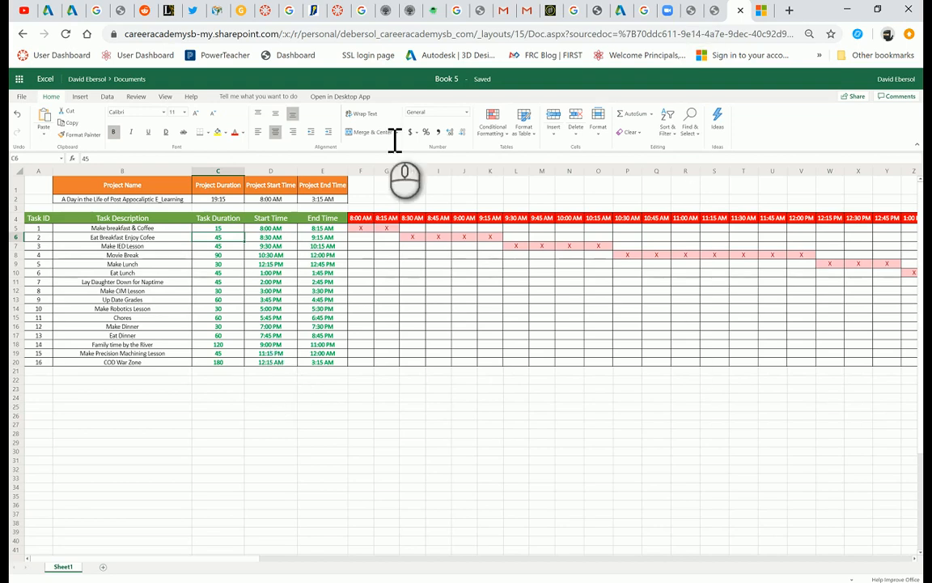
Examine the start and end time cells for the first tasks and the COD War Zone row, including their time formulas.
{"action": "left_click", "coordinate": [271, 229]}
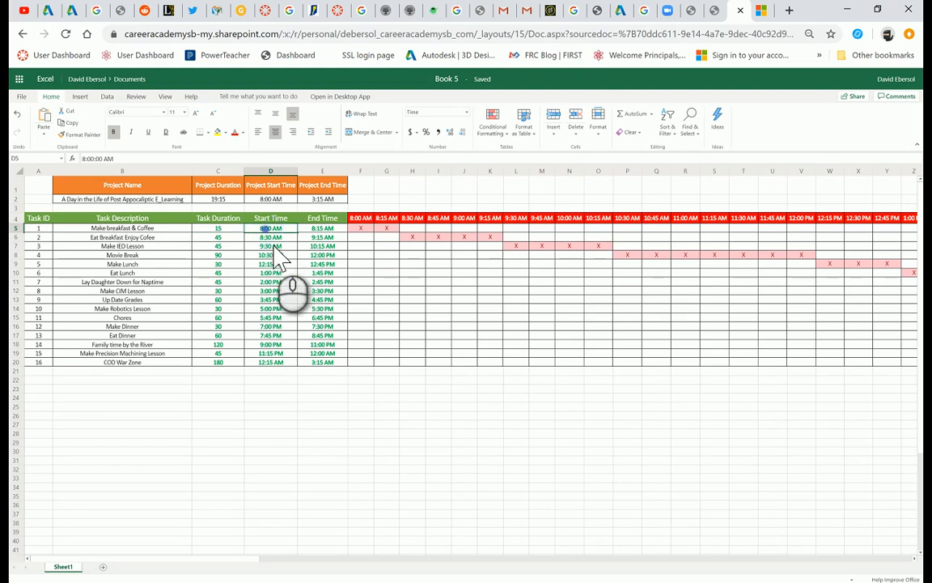
{"action": "left_click", "coordinate": [324, 362]}
{"action": "left_click", "coordinate": [147, 363]}
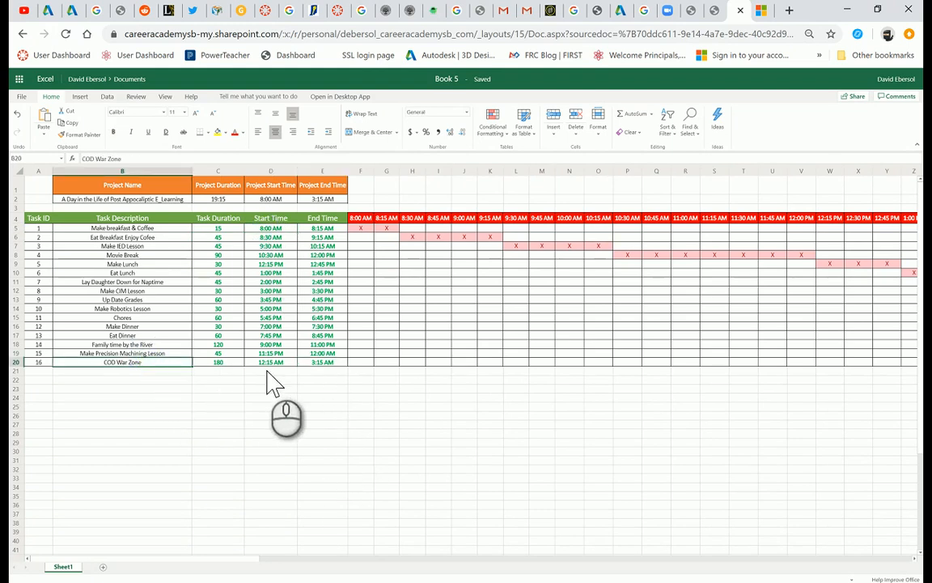
{"action": "left_click", "coordinate": [328, 363]}
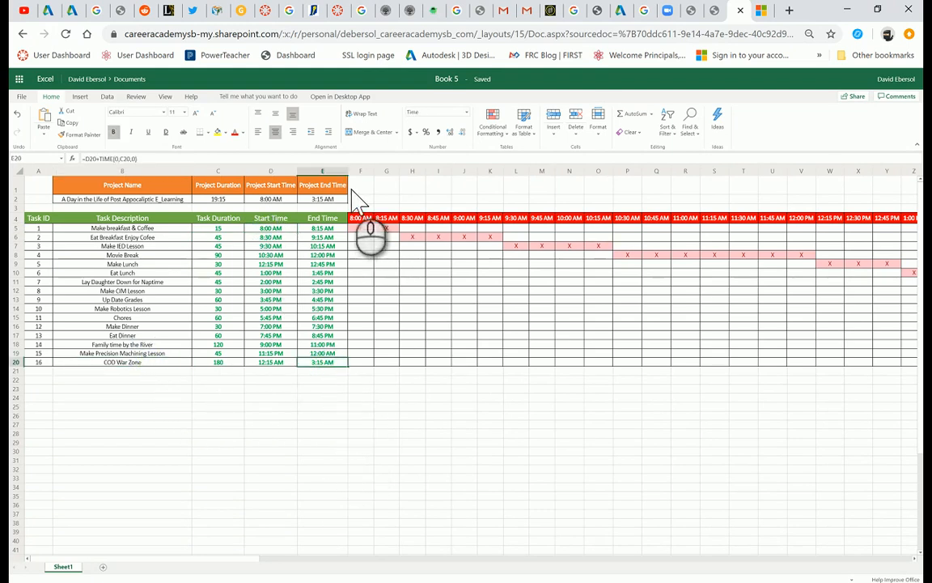
{"action": "left_click", "coordinate": [361, 200]}
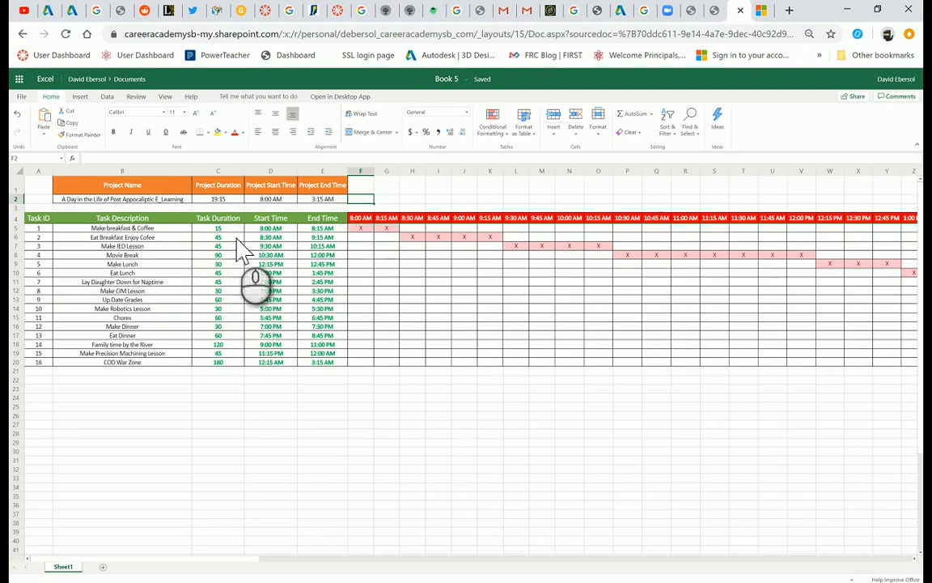
{"action": "left_click", "coordinate": [273, 219]}
{"action": "left_click", "coordinate": [279, 229]}
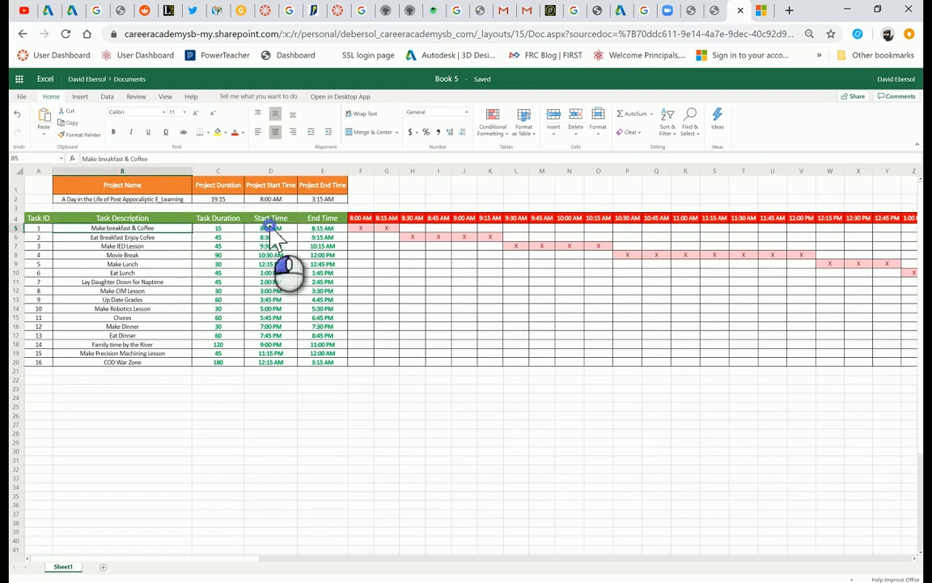
{"action": "left_click_drag", "start_coordinate": [271, 230], "coordinate": [317, 230]}
{"action": "left_click", "coordinate": [270, 236]}
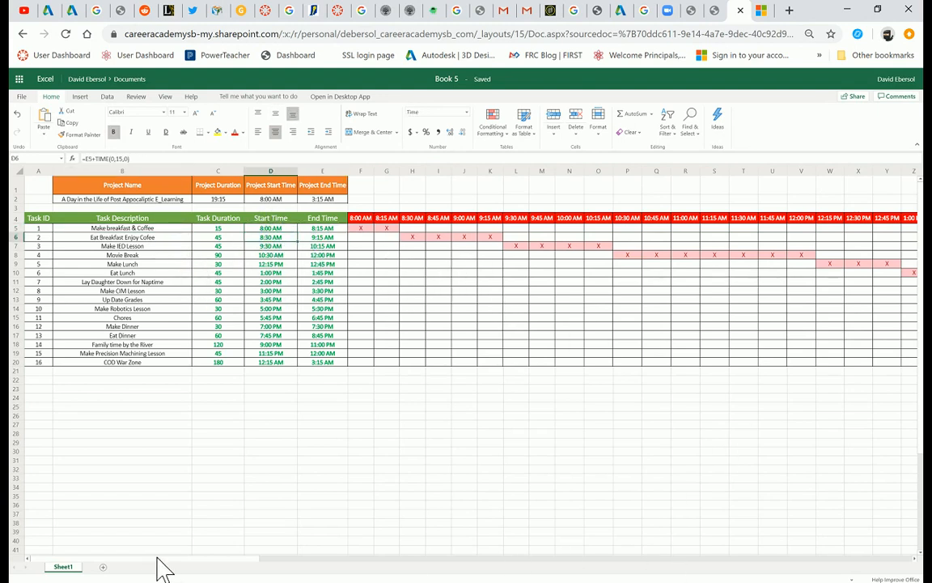
{"action": "mouse_move", "coordinate": [157, 559]}
{"action": "left_mouse_down"}
{"action": "mouse_move", "coordinate": [314, 577]}
{"action": "mouse_move", "coordinate": [146, 568]}
{"action": "left_mouse_up"}
Set the duration of the Make breakfast & Coffee task to 30.
{"action": "left_click", "coordinate": [148, 228]}
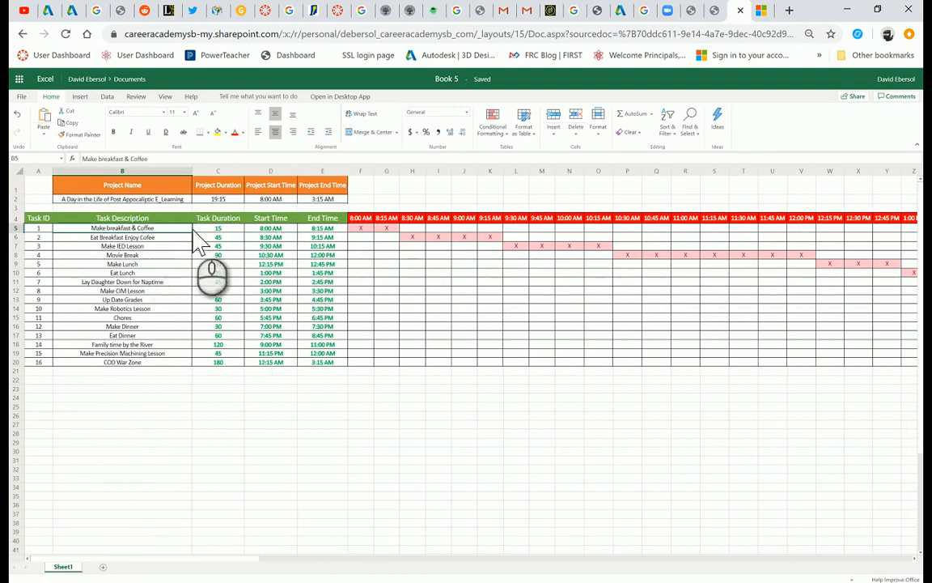
{"action": "left_click", "coordinate": [213, 228]}
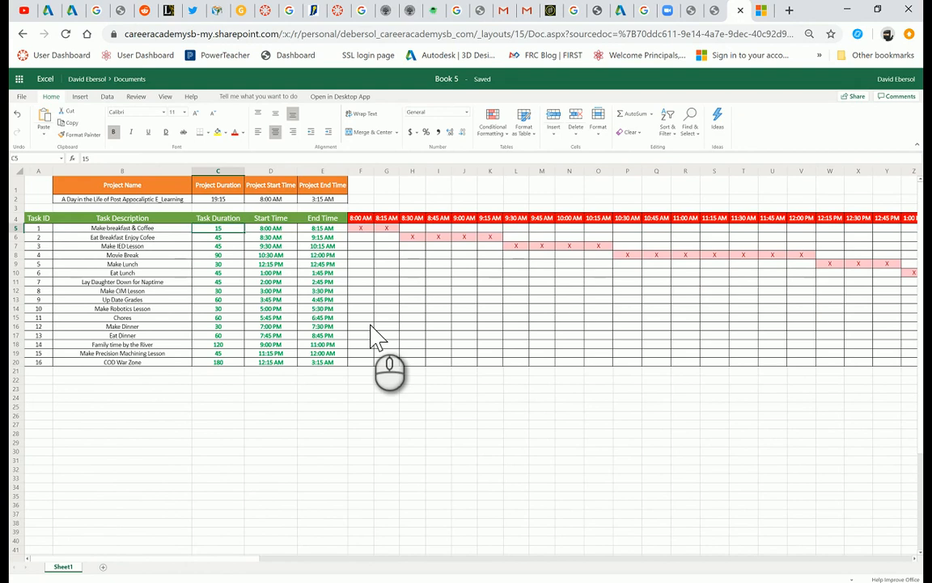
{"action": "type", "text": "30"}
{"action": "key", "text": "Return"}
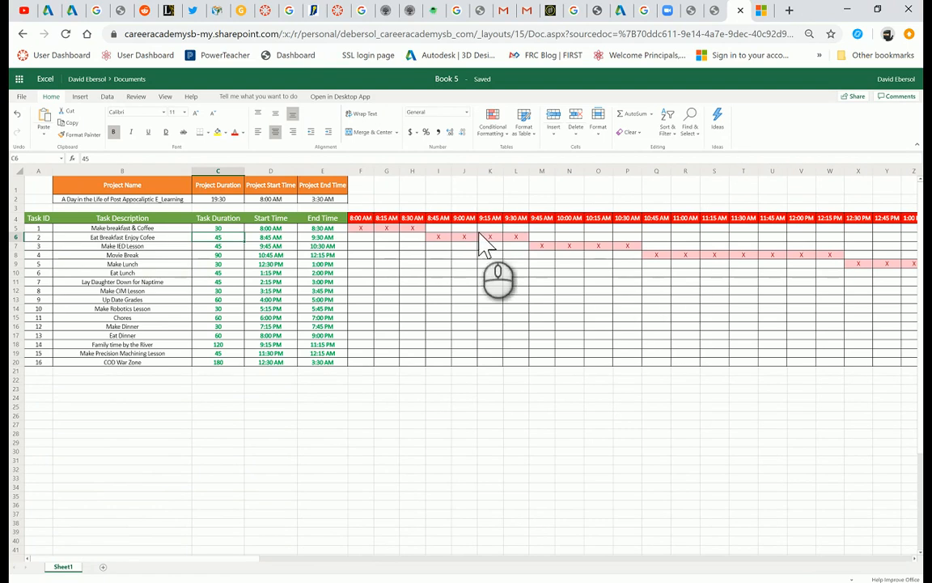
Set the duration of the Eat Breakfast Enjoy Cofee task to 15.
{"action": "left_click", "coordinate": [144, 235]}
{"action": "left_click", "coordinate": [216, 238]}
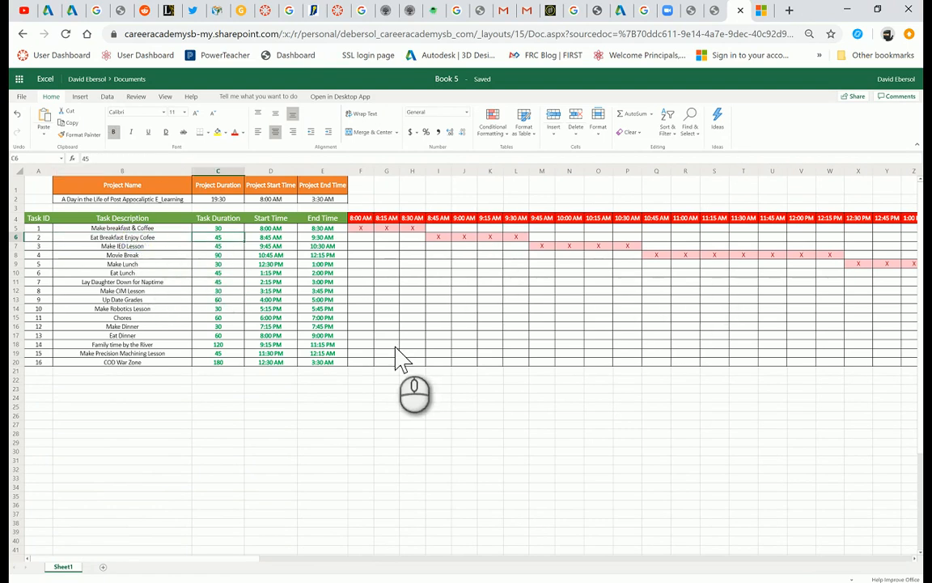
{"action": "type", "text": "15"}
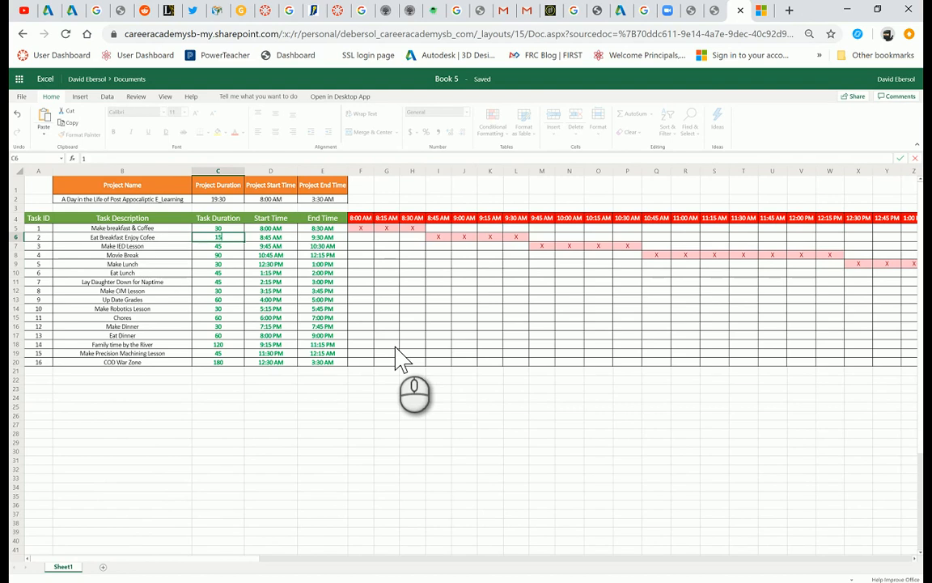
{"action": "key", "text": "Return"}
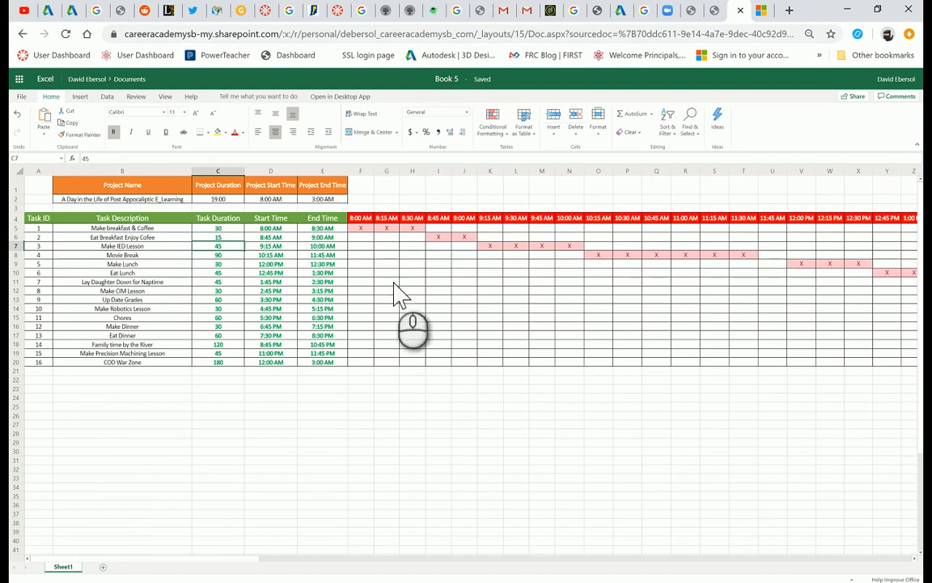
{"action": "left_click", "coordinate": [777, 263]}
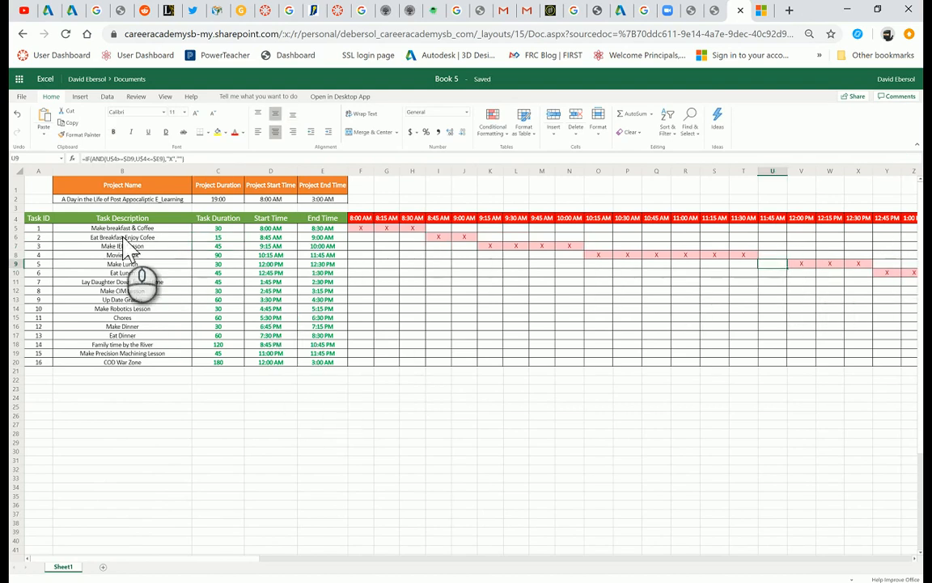
{"action": "left_click_drag", "start_coordinate": [121, 237], "coordinate": [344, 331]}
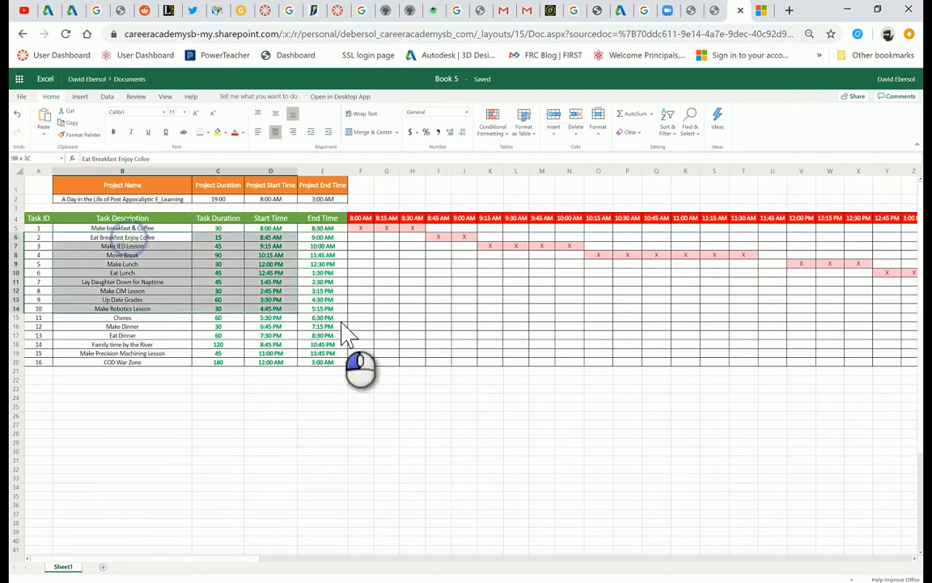
{"action": "left_click", "coordinate": [463, 291]}
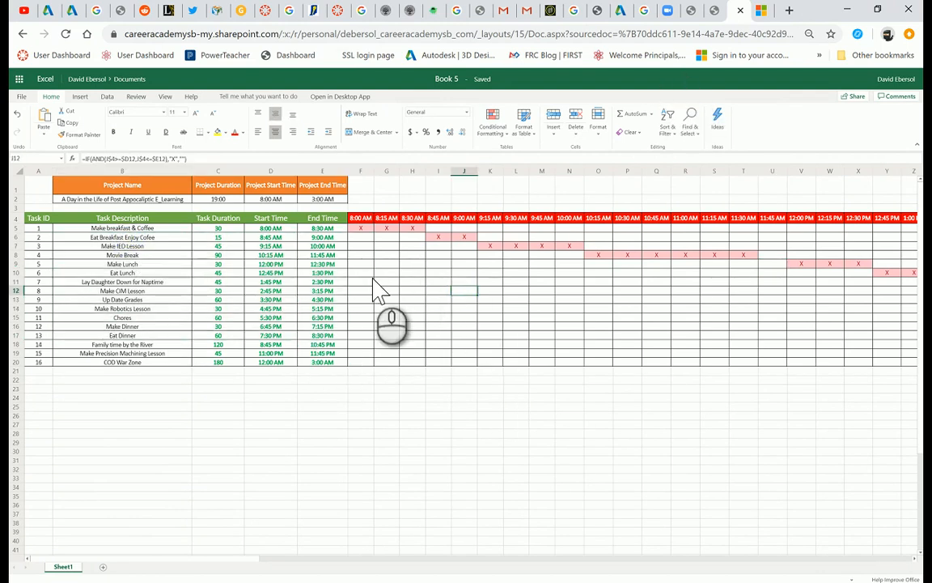
{"action": "left_click_drag", "start_coordinate": [38, 228], "coordinate": [121, 363]}
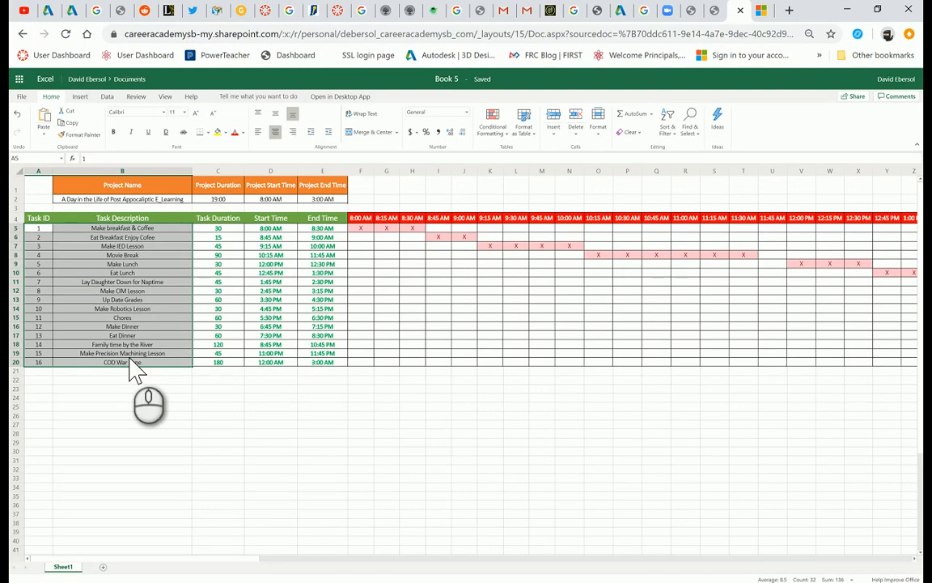
Set the Make breakfast & Coffee task's duration back to 15.
{"action": "left_click", "coordinate": [215, 230]}
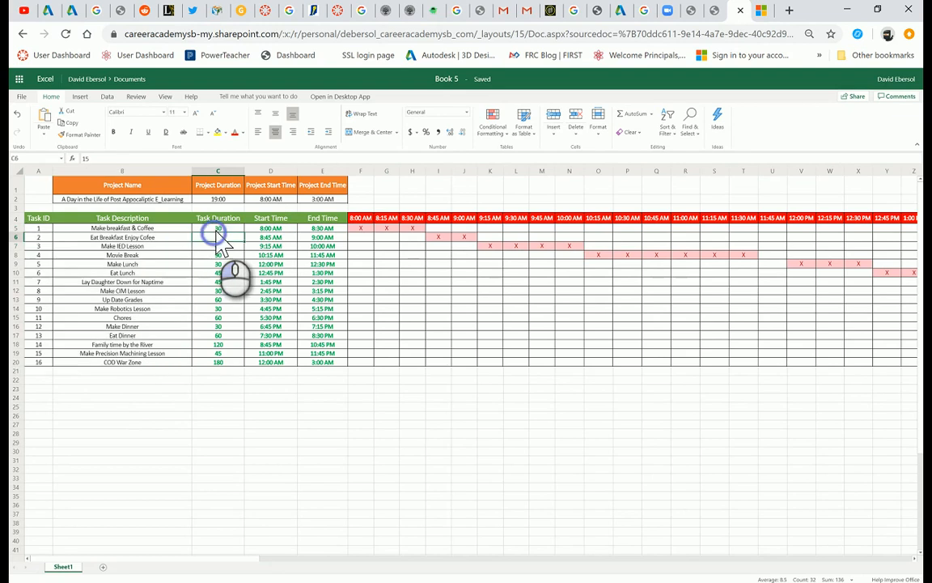
{"action": "type", "text": "15"}
{"action": "key", "text": "Return"}
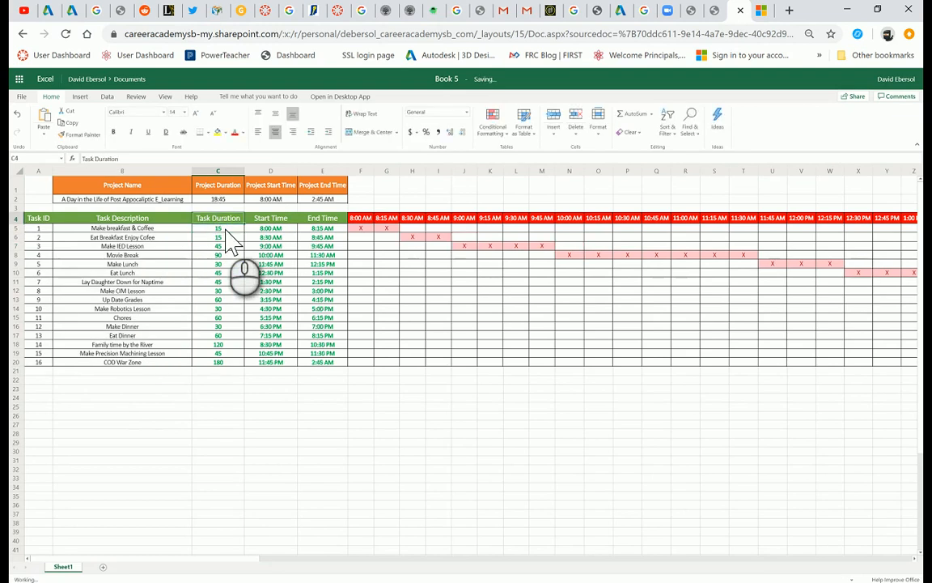
Try a duration of 30 for the Eat Breakfast Enjoy Cofee task and undo it.
{"action": "type", "text": "30"}
{"action": "key", "text": "Return"}
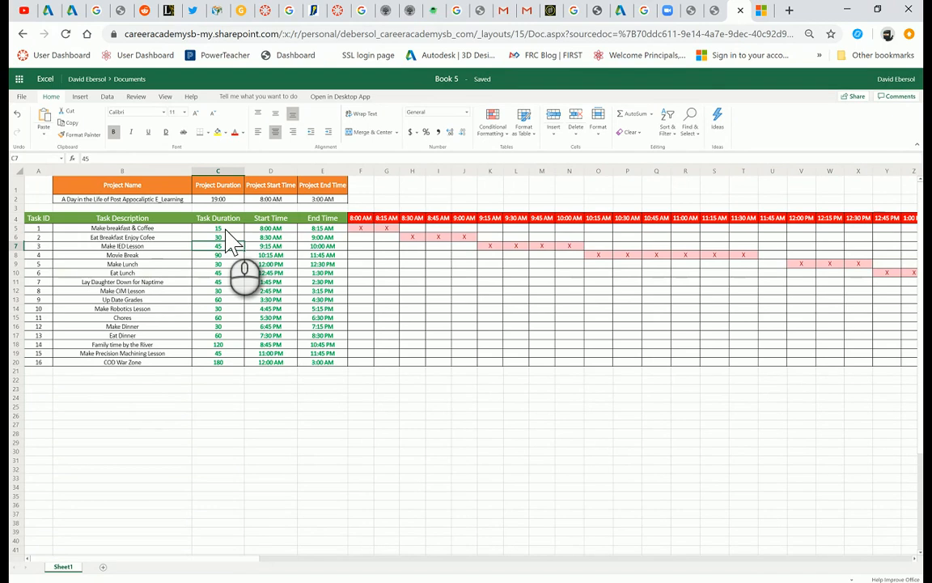
{"action": "key", "text": "ctrl+z"}
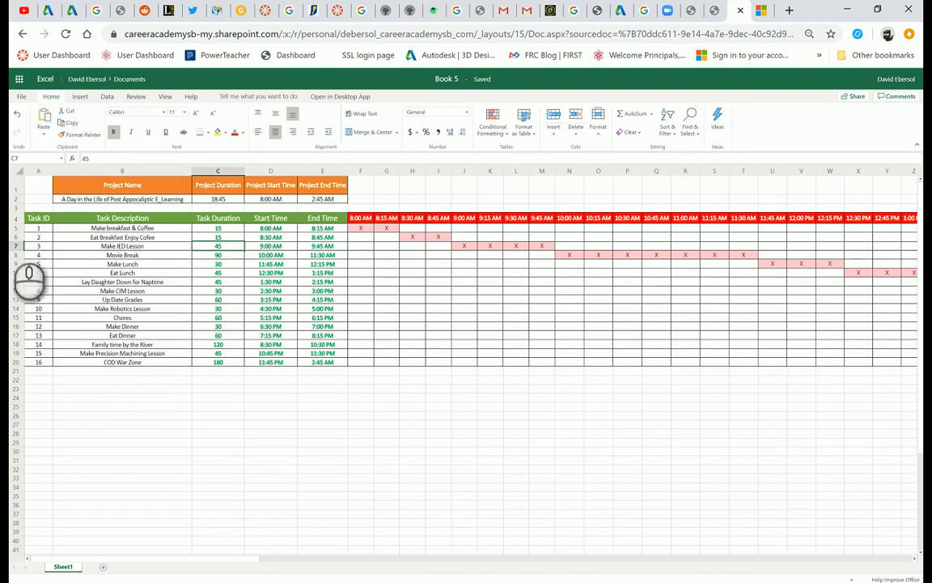
Select the IDs and descriptions of tasks 1 to 10 and dismiss the desktop notifications.
{"action": "left_click_drag", "start_coordinate": [38, 229], "coordinate": [38, 237]}
{"action": "left_click_drag", "start_coordinate": [91, 299], "coordinate": [124, 315]}
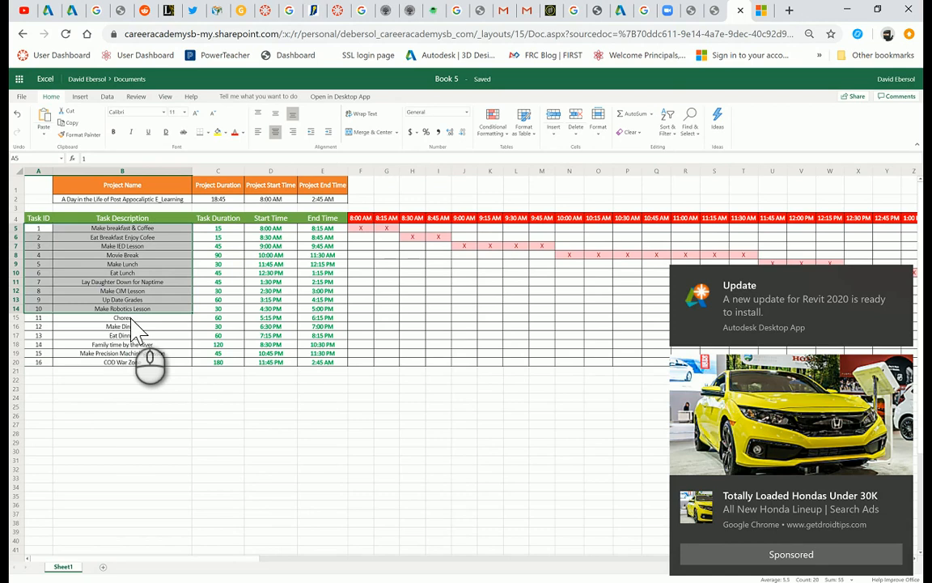
{"action": "left_click", "coordinate": [902, 489]}
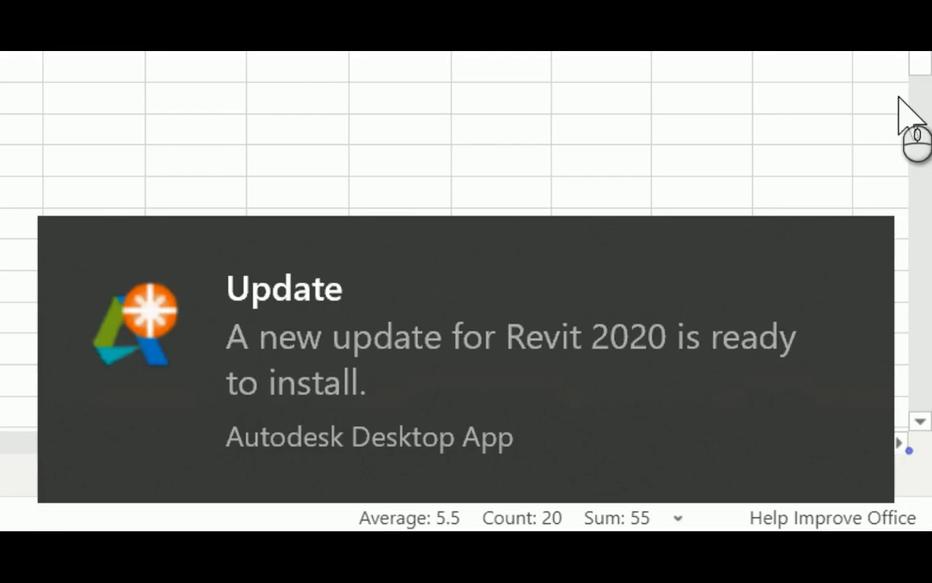
{"action": "left_click", "coordinate": [853, 260]}
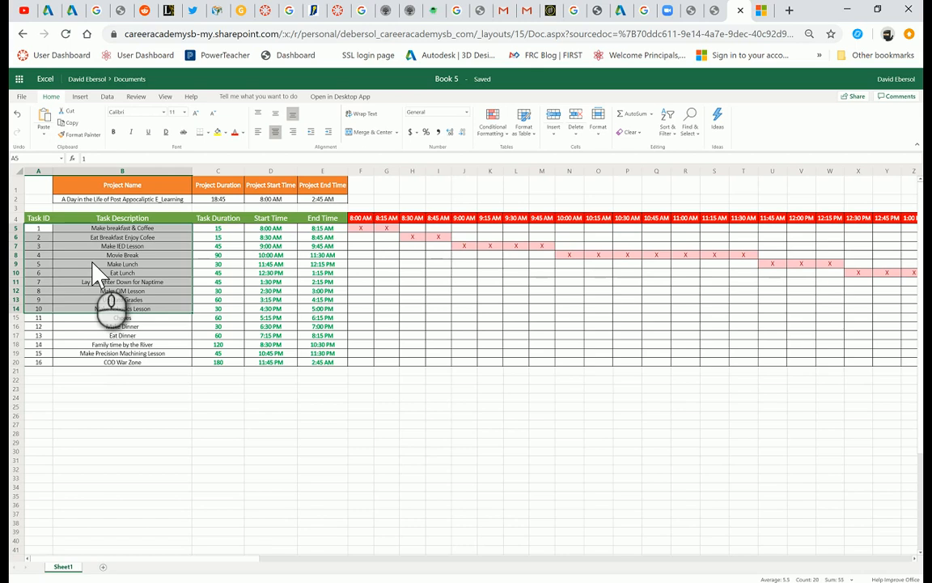
Review the Movie Break task with its duration and the COD War Zone row with its times.
{"action": "left_click", "coordinate": [133, 255]}
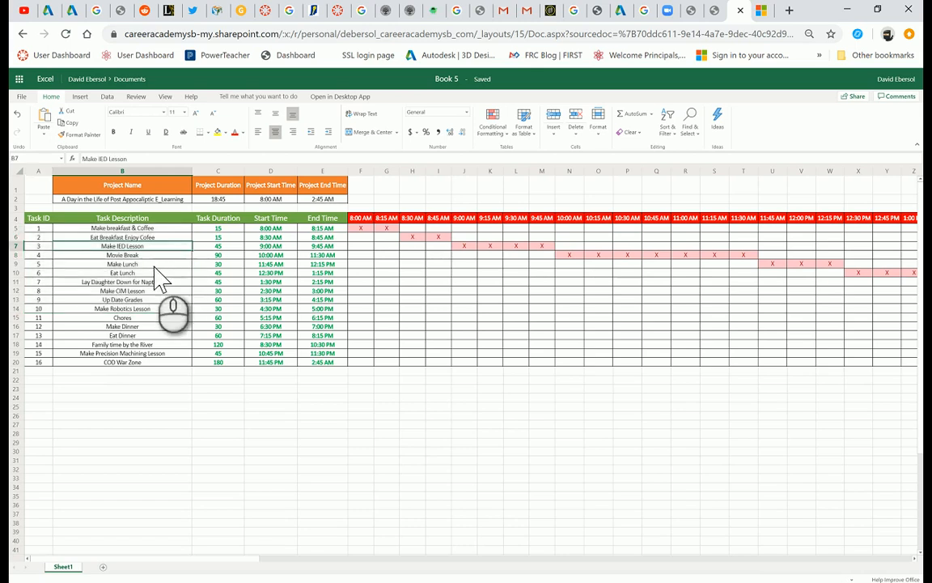
{"action": "left_click", "coordinate": [228, 254]}
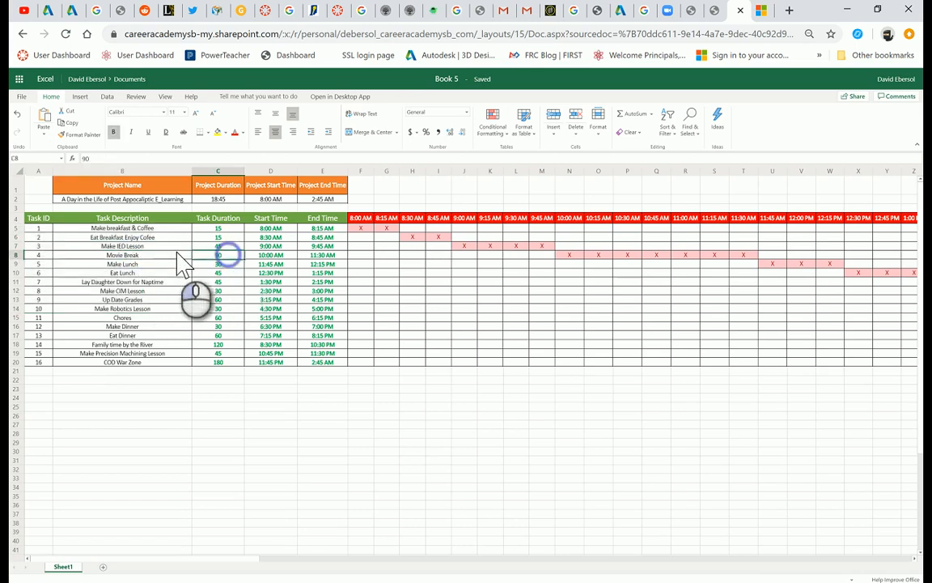
{"action": "left_click_drag", "start_coordinate": [168, 249], "coordinate": [210, 256]}
{"action": "left_click", "coordinate": [204, 255]}
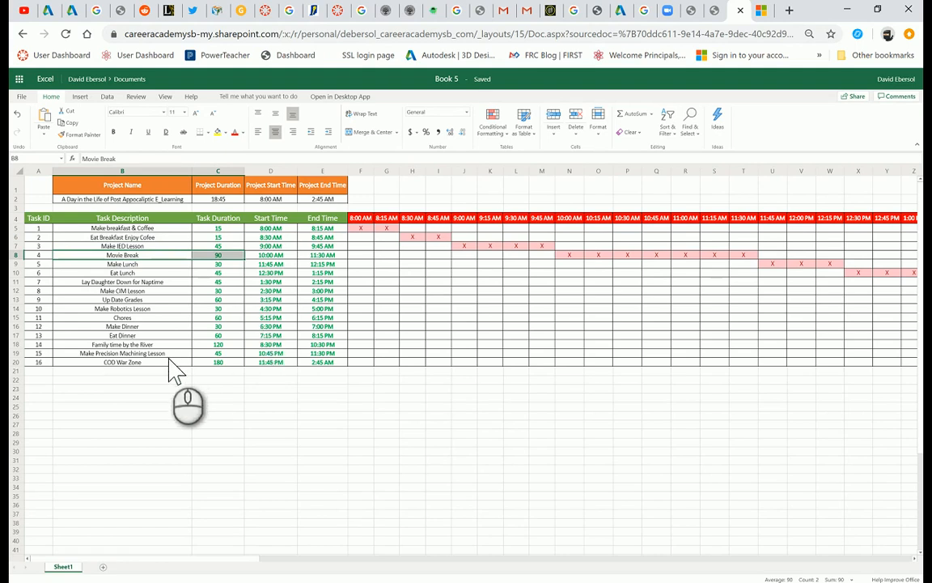
{"action": "left_click_drag", "start_coordinate": [166, 362], "coordinate": [343, 427]}
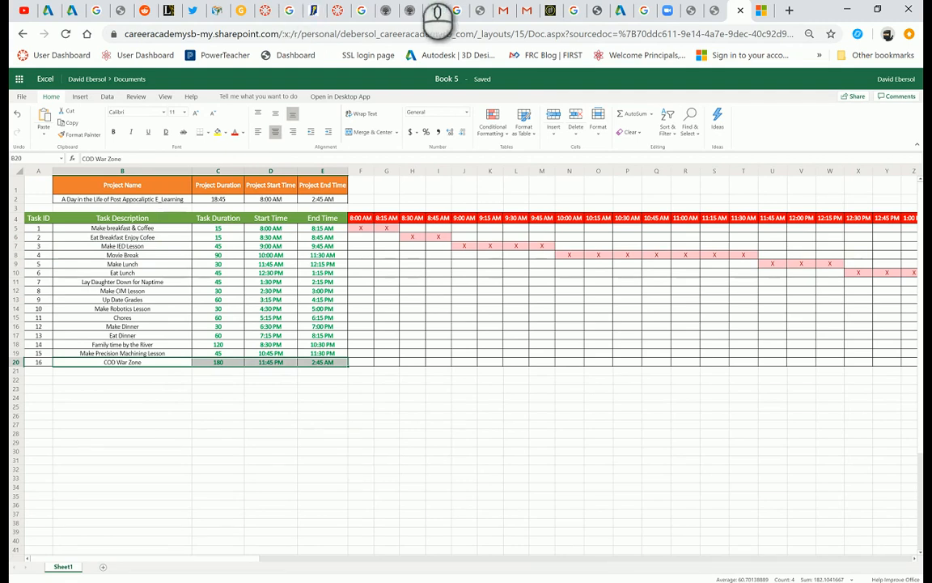
Switch to the Gantt Chart IED.xlsx workbook and inspect the time formulas in the timeline header row.
{"action": "mouse_move", "coordinate": [461, 4]}
{"action": "left_click", "coordinate": [491, 273]}
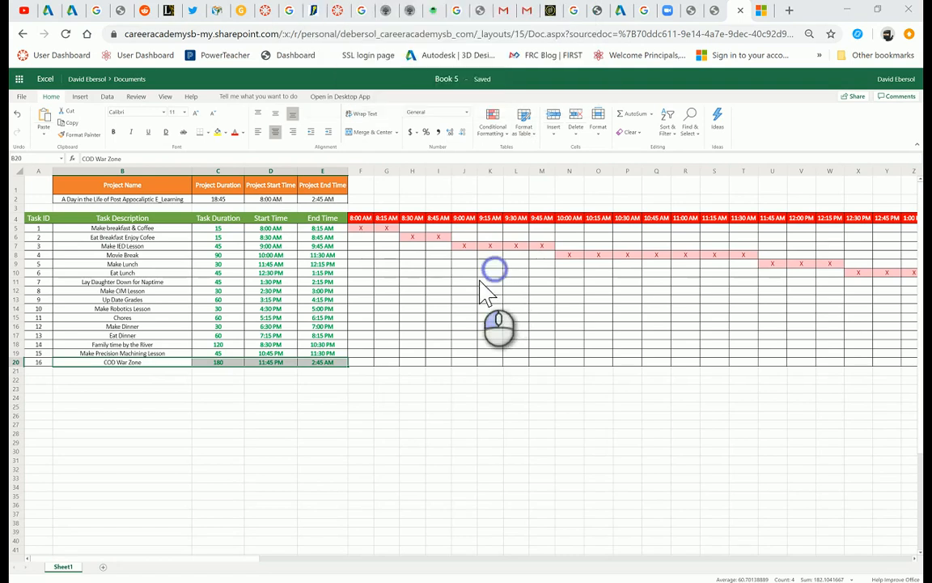
{"action": "mouse_move", "coordinate": [465, 7]}
{"action": "left_click", "coordinate": [494, 41]}
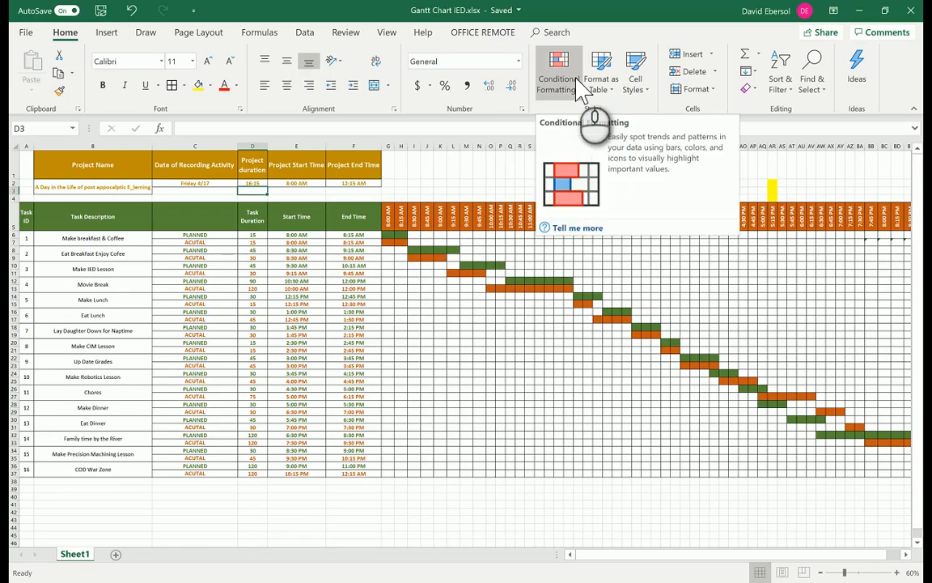
{"action": "left_click", "coordinate": [441, 271]}
{"action": "left_click", "coordinate": [392, 213]}
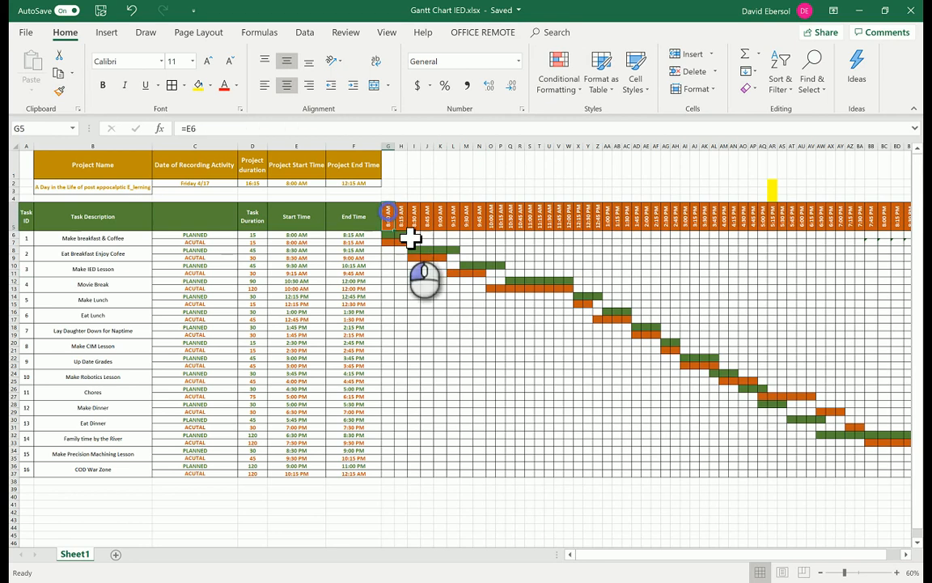
{"action": "left_click", "coordinate": [429, 223]}
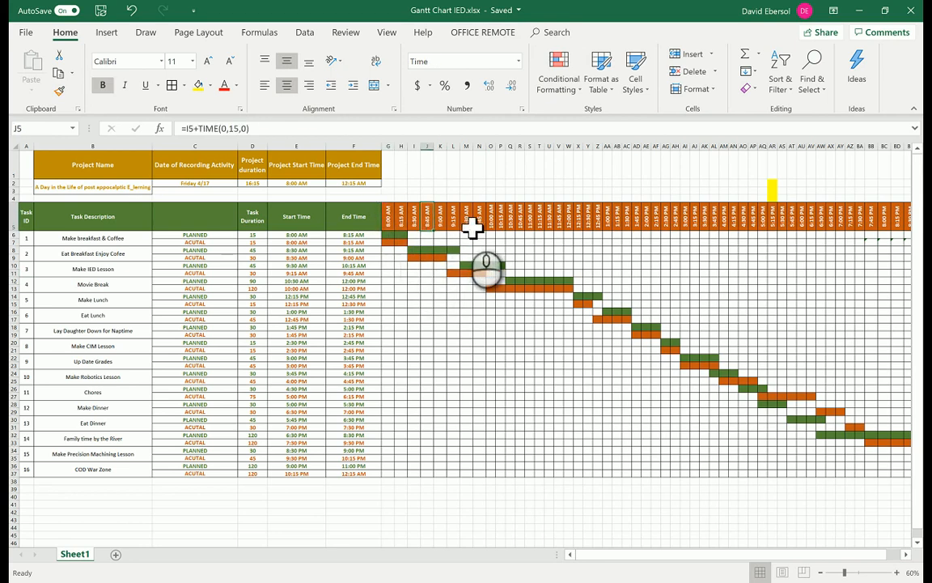
{"action": "left_click", "coordinate": [468, 224]}
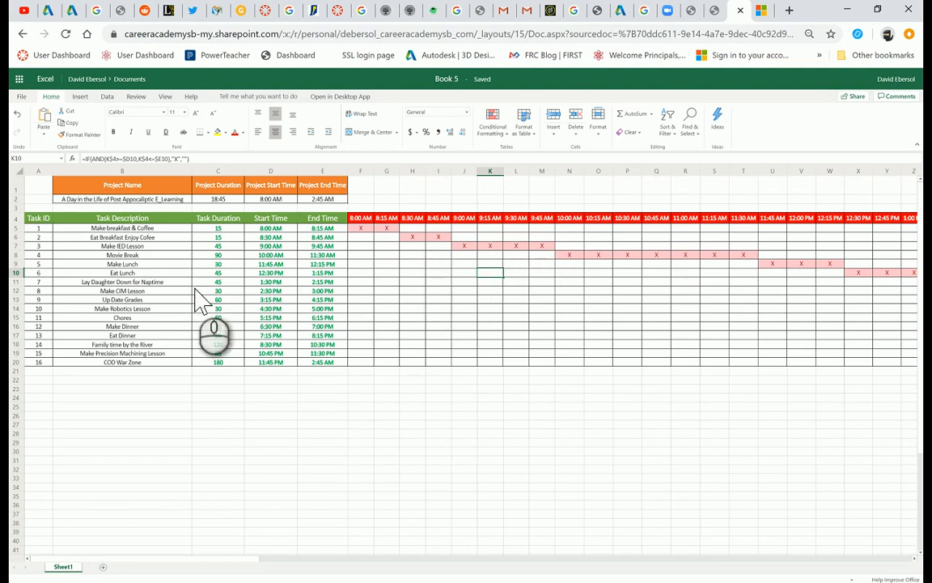
Copy the IDs and descriptions of tasks 1 to 10 from Book 5 into a Word document and return to the workbook.
{"action": "left_click_drag", "start_coordinate": [40, 228], "coordinate": [120, 310]}
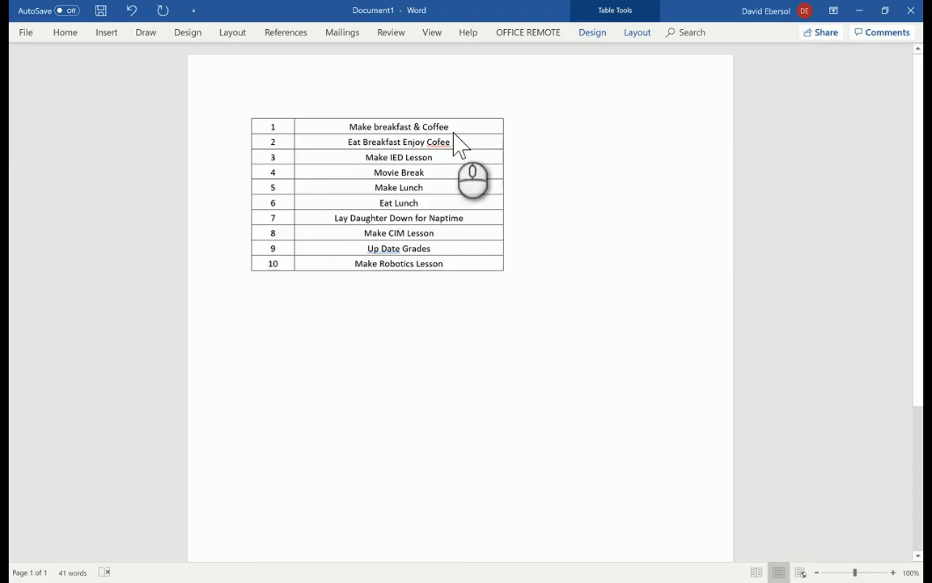
{"action": "key", "text": "ctrl+a"}
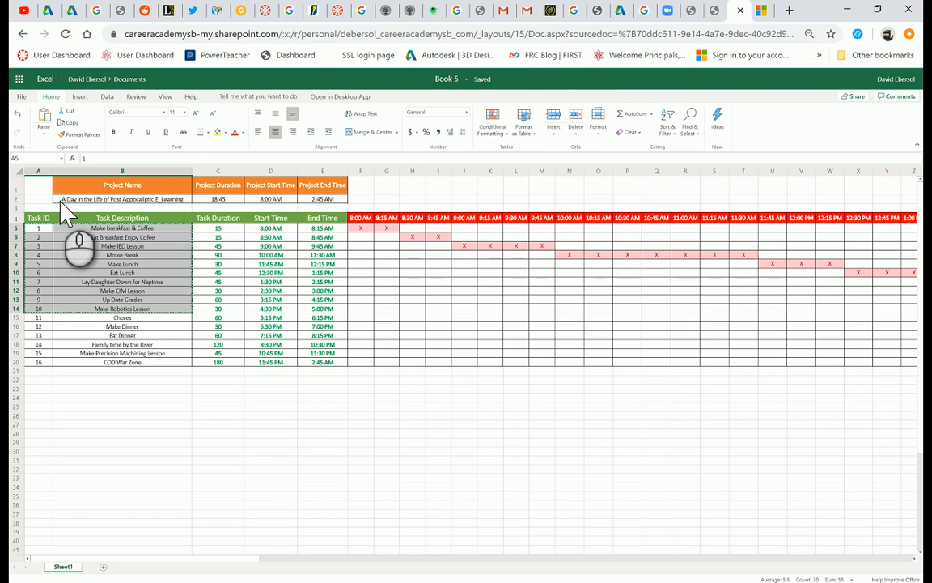
{"action": "left_click", "coordinate": [431, 327]}
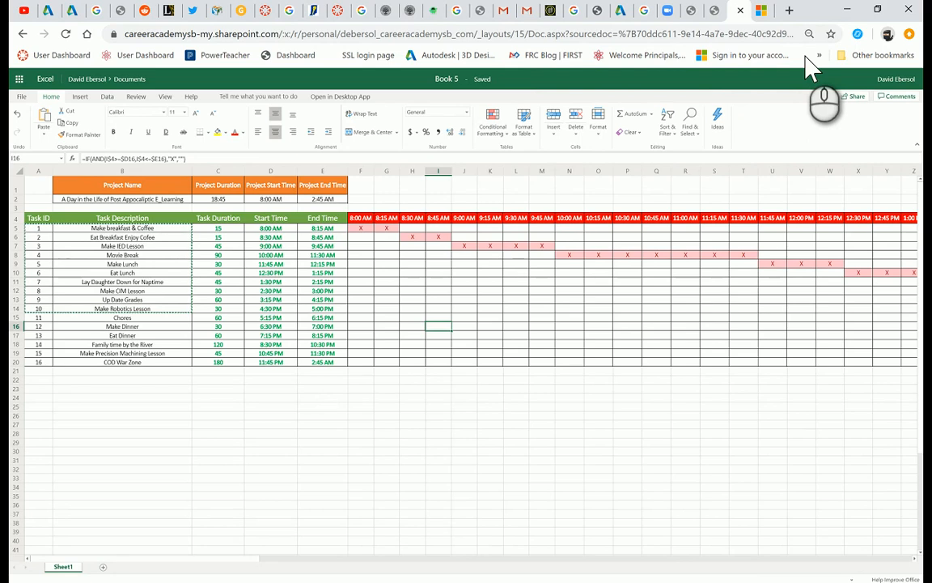
Switch to the Office portal and create a new blank Excel workbook.
{"action": "left_click", "coordinate": [761, 12]}
{"action": "left_click", "coordinate": [735, 37]}
{"action": "type", "text": "port"}
{"action": "key", "text": "Return"}
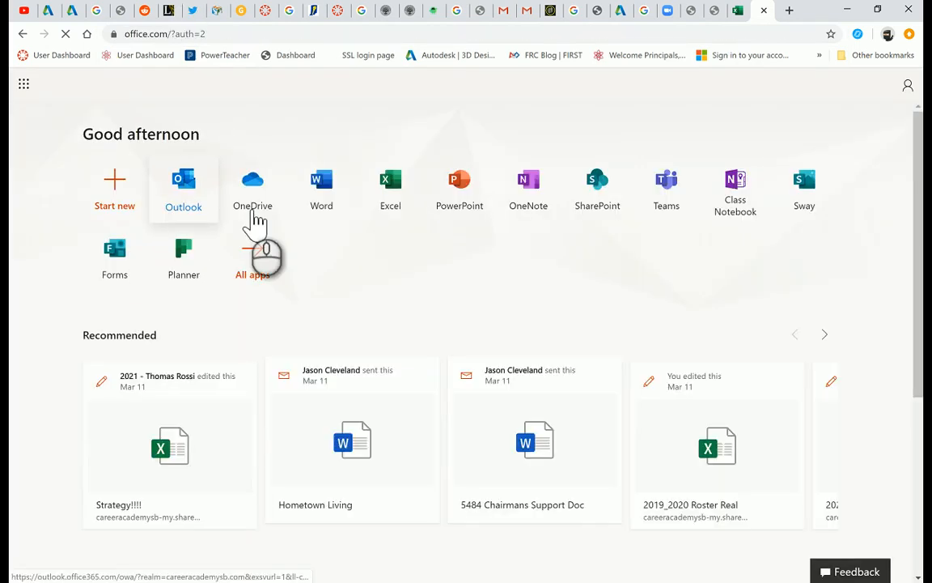
{"action": "left_click", "coordinate": [409, 197]}
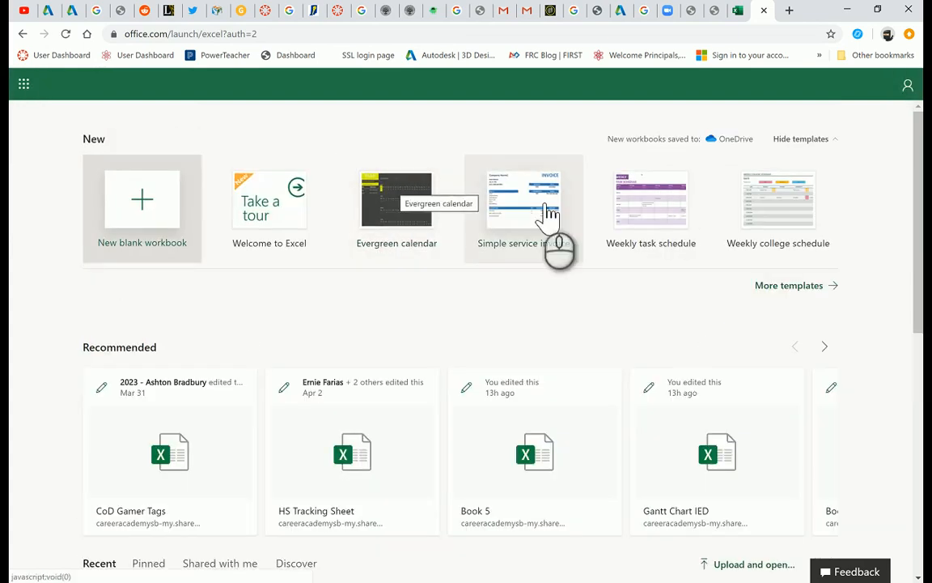
{"action": "left_click", "coordinate": [113, 216]}
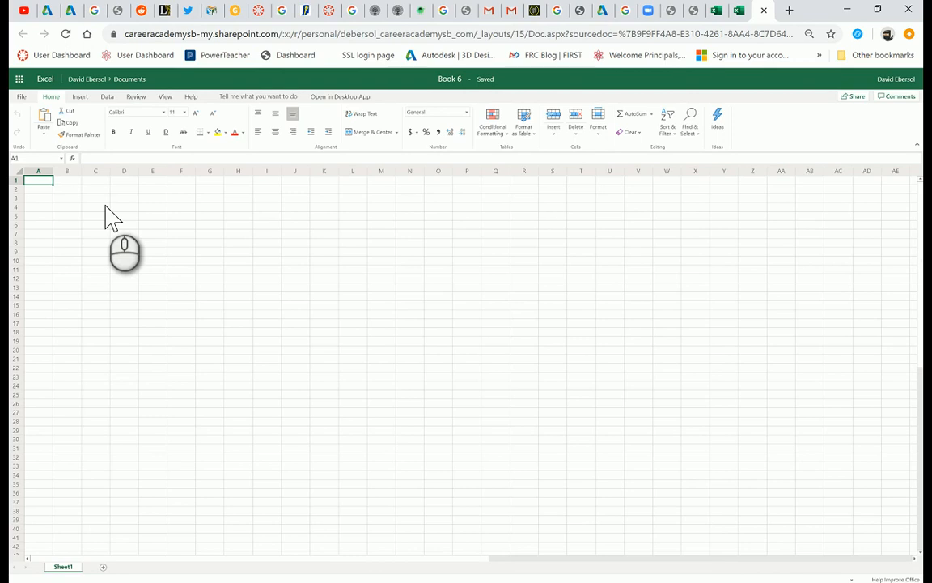
Enter the headers "Project Name" in B1 and "Project Duration" in C1.
{"action": "left_click", "coordinate": [72, 180]}
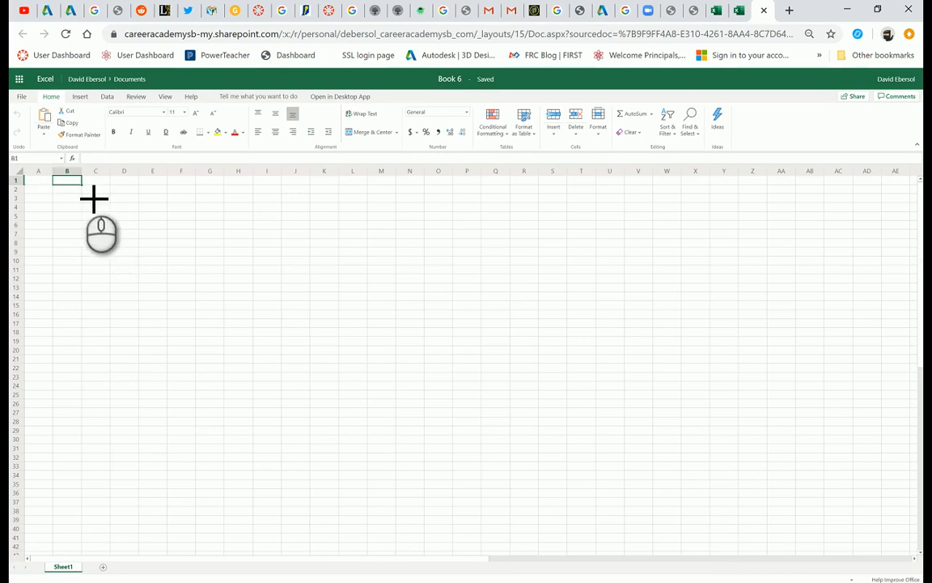
{"action": "left_click", "coordinate": [38, 197]}
{"action": "left_click", "coordinate": [55, 181]}
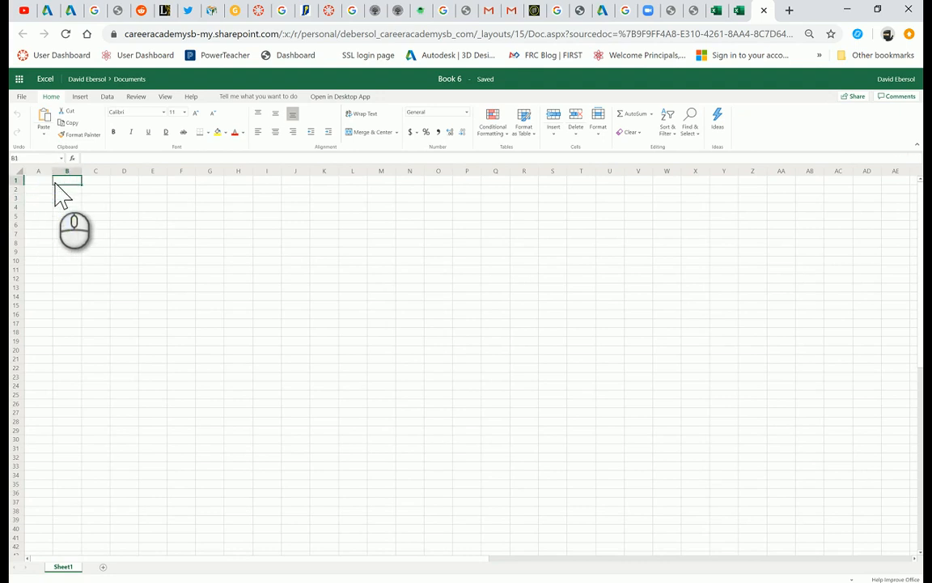
{"action": "type", "text": "Project Name"}
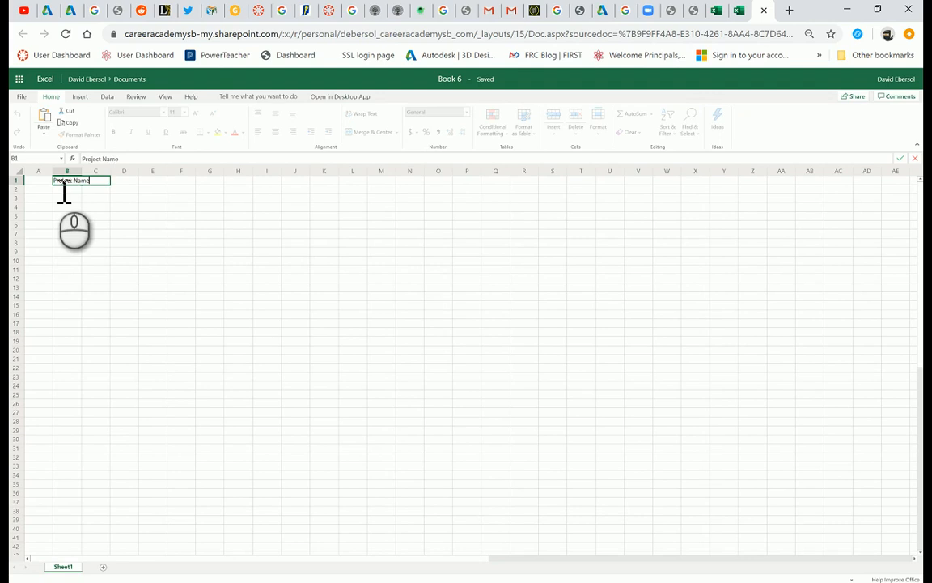
{"action": "key", "text": "Tab"}
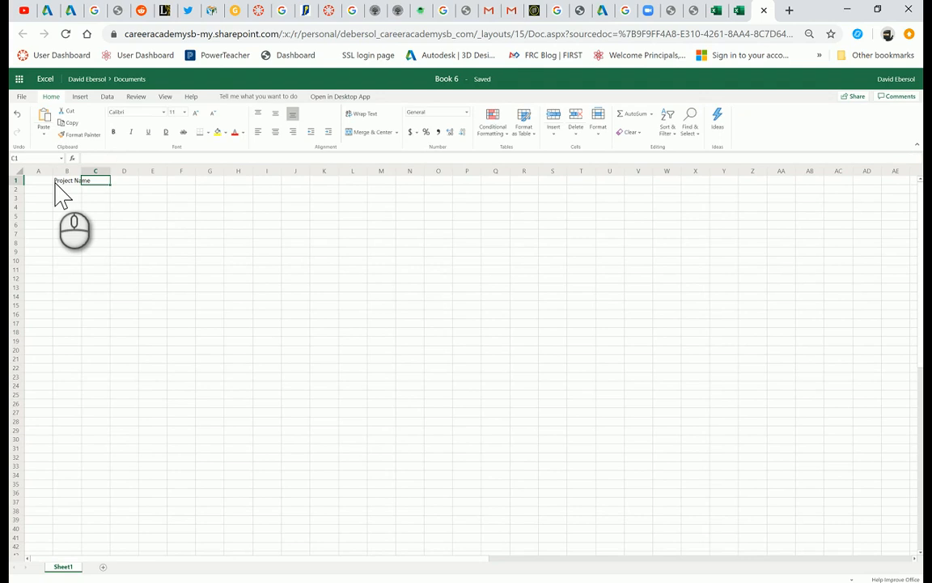
{"action": "type", "text": "Proje"}
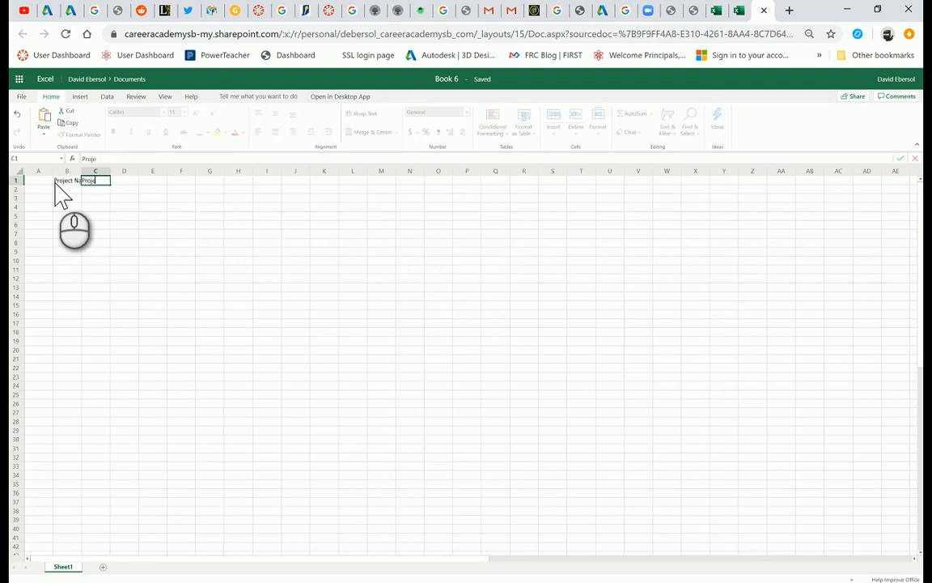
{"action": "type", "text": "ct Duration"}
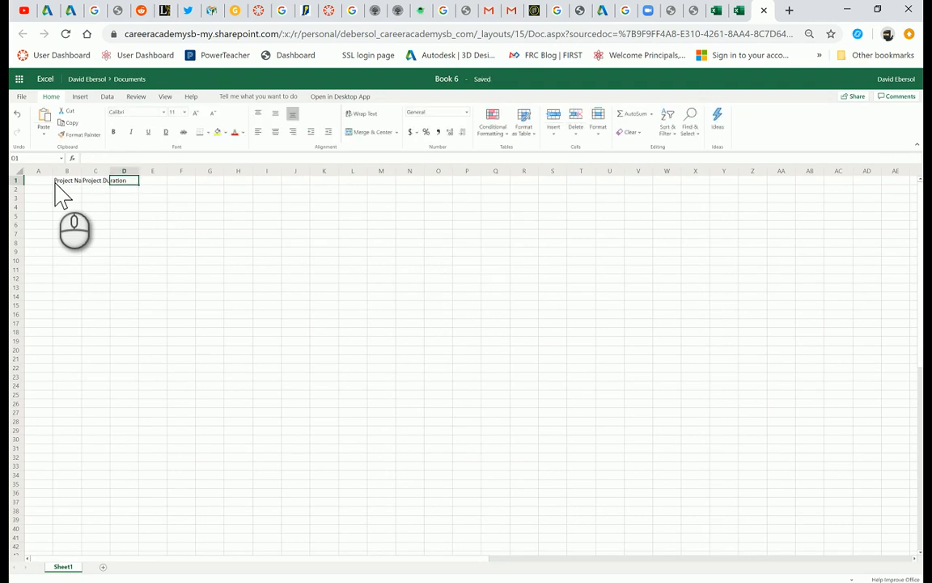
Fit the widths of columns B and C to the Project Name and Project Duration headers.
{"action": "left_click", "coordinate": [165, 191]}
{"action": "left_click", "coordinate": [69, 185]}
{"action": "left_click_drag", "start_coordinate": [86, 181], "coordinate": [66, 181]}
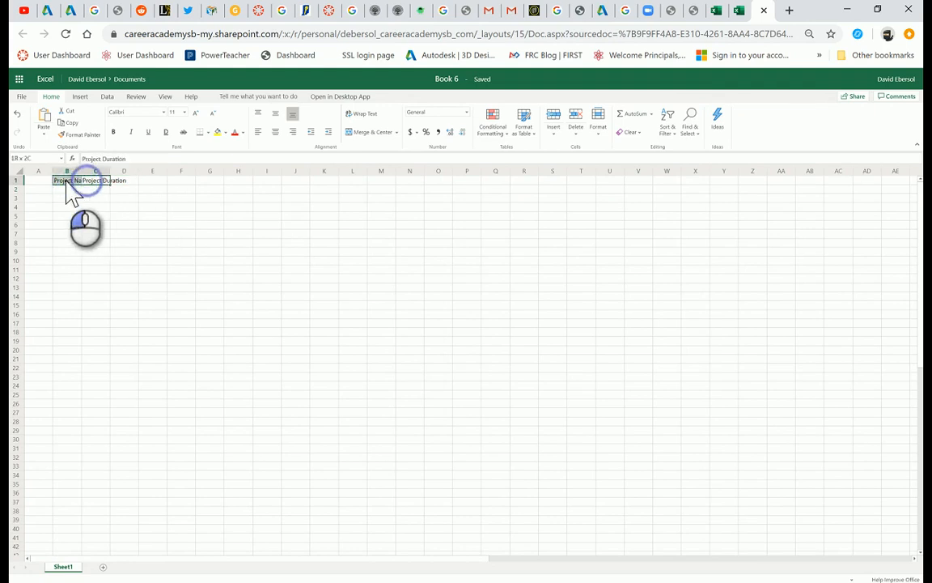
{"action": "left_click", "coordinate": [87, 186]}
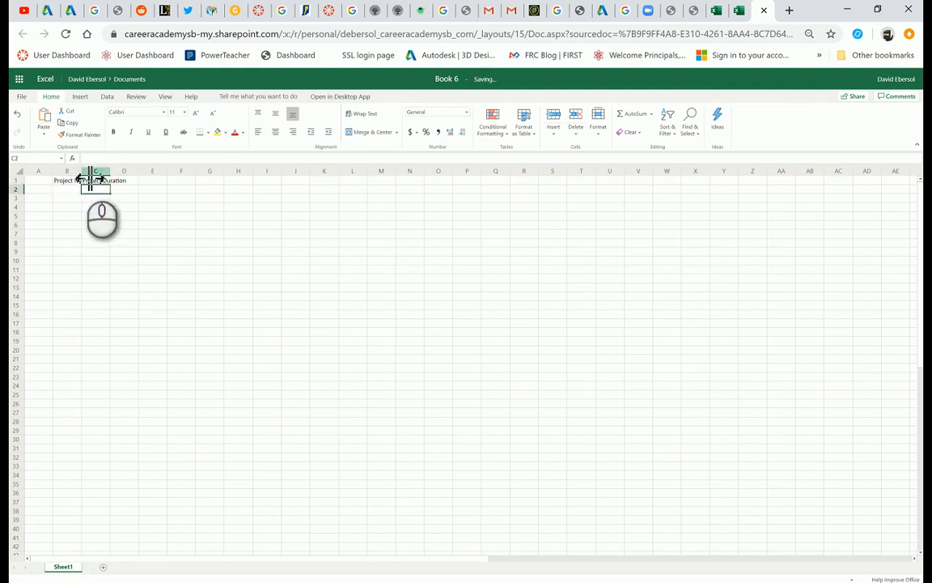
{"action": "double_click", "coordinate": [89, 176]}
{"action": "double_click", "coordinate": [125, 176]}
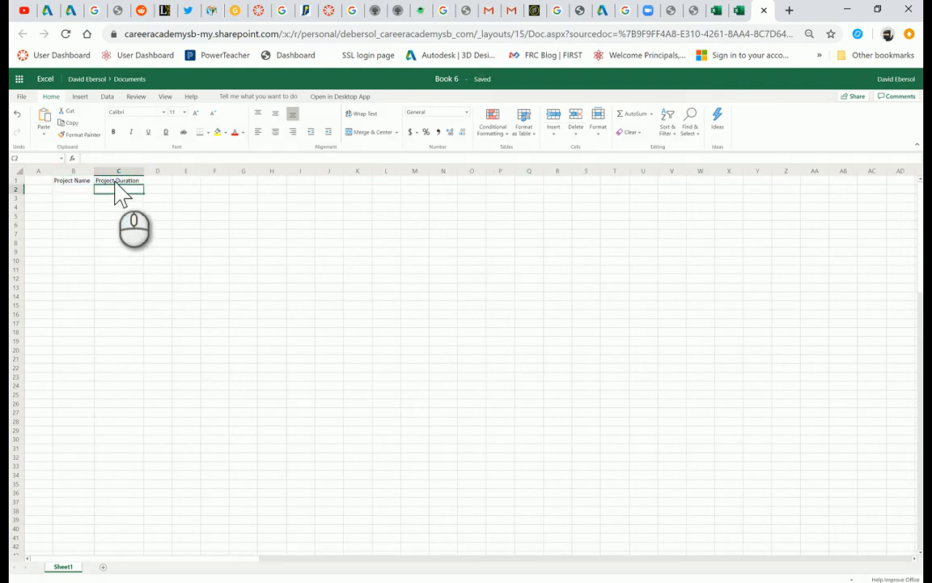
Wrap the Project Duration header, centre it horizontally and vertically, and narrow column C so the text takes two lines.
{"action": "left_click", "coordinate": [120, 180]}
{"action": "mouse_move", "coordinate": [146, 170]}
{"action": "left_mouse_down"}
{"action": "mouse_move", "coordinate": [189, 183]}
{"action": "mouse_move", "coordinate": [142, 187]}
{"action": "left_mouse_up"}
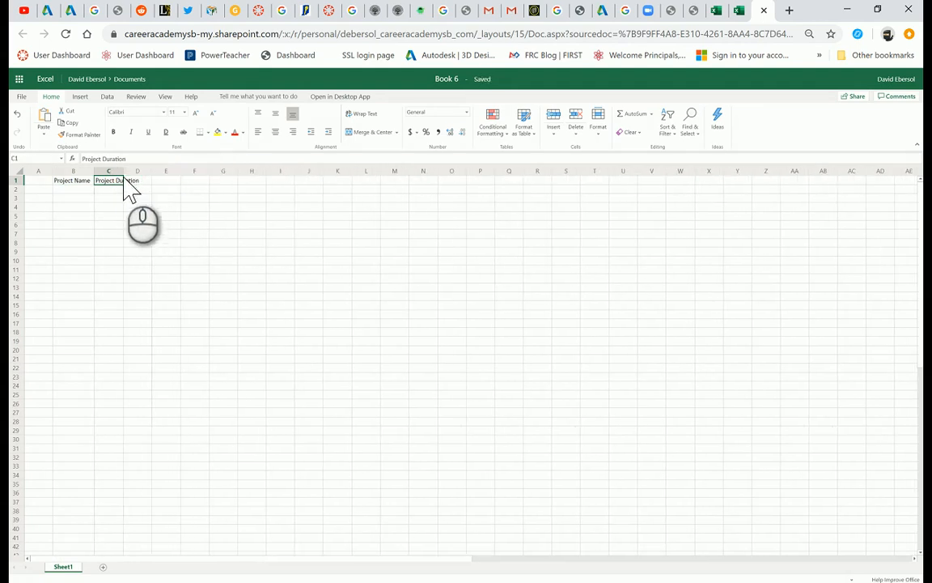
{"action": "left_click", "coordinate": [357, 118]}
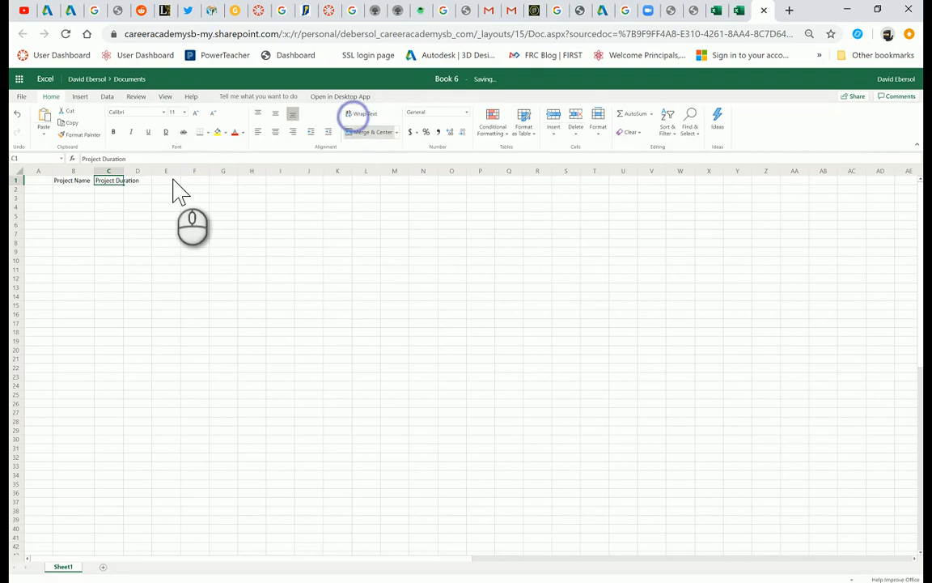
{"action": "double_click", "coordinate": [124, 172]}
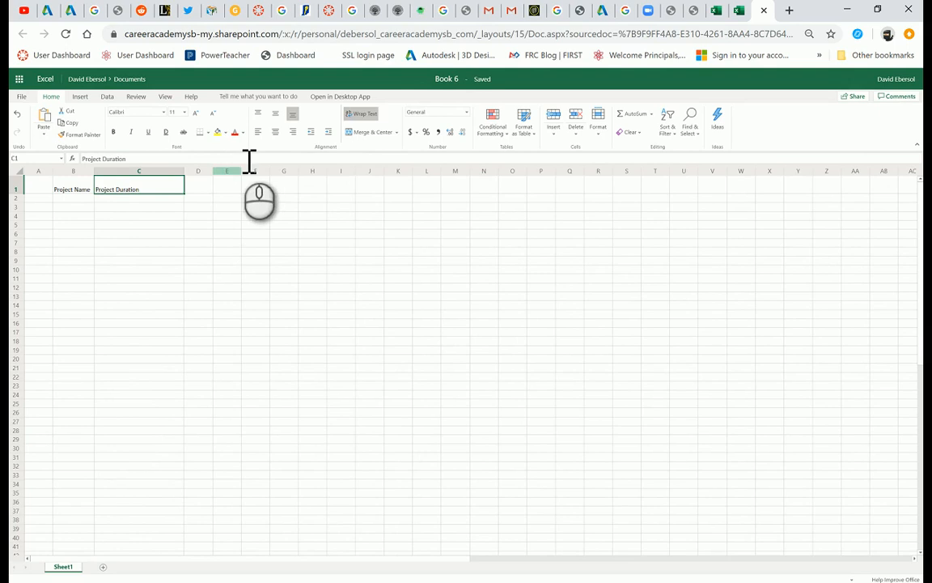
{"action": "left_click", "coordinate": [274, 132]}
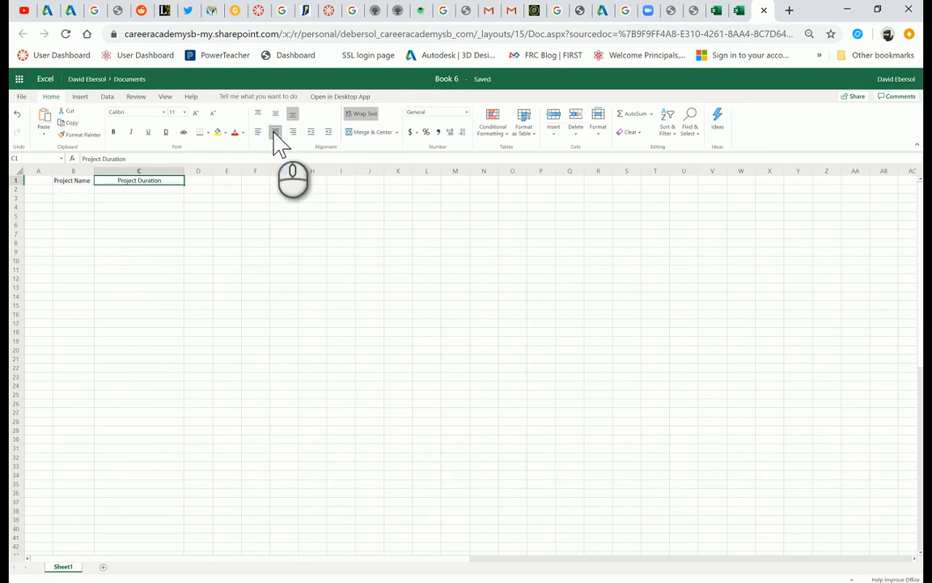
{"action": "left_click_drag", "start_coordinate": [184, 172], "coordinate": [138, 172]}
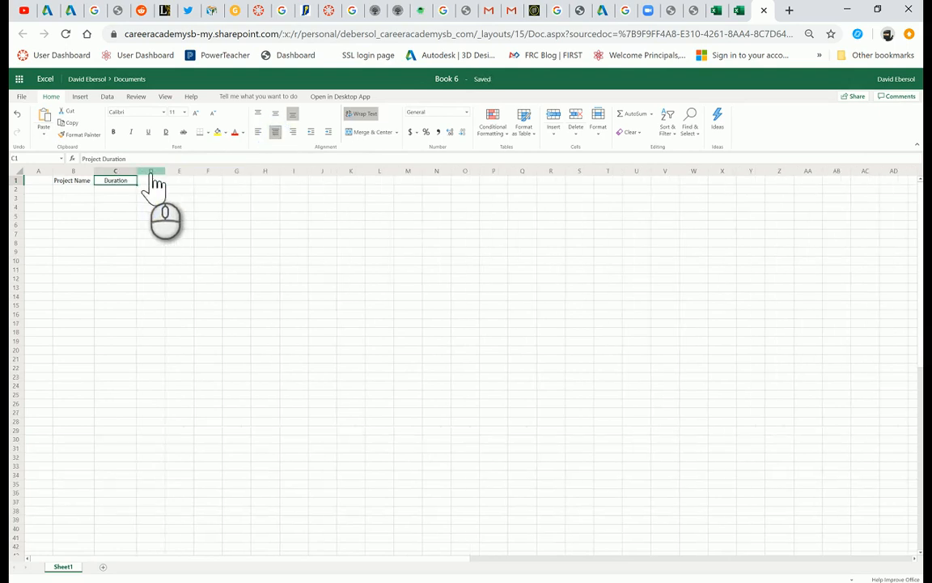
{"action": "left_click", "coordinate": [275, 113]}
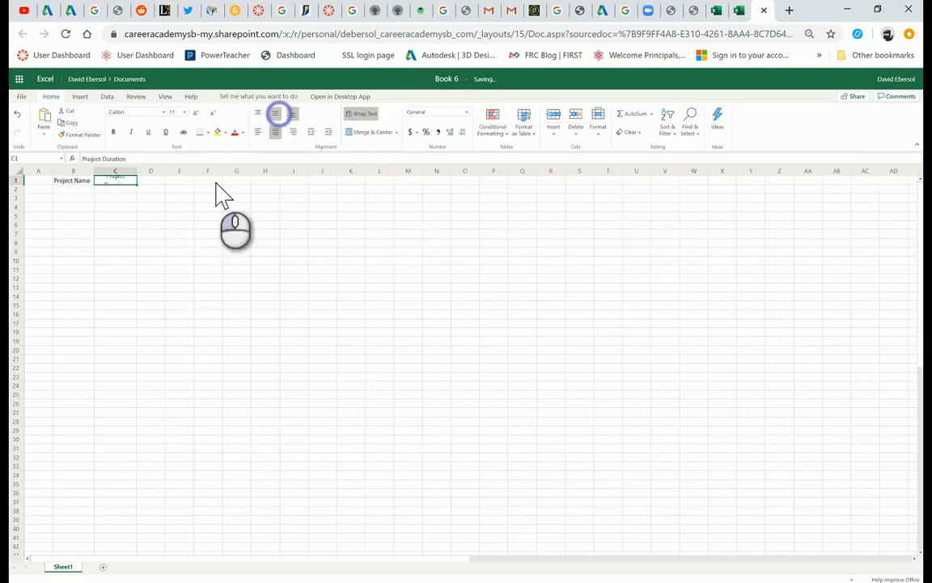
Centre the Project Name header in B1 vertically and horizontally.
{"action": "left_click", "coordinate": [89, 186]}
{"action": "left_click", "coordinate": [276, 114]}
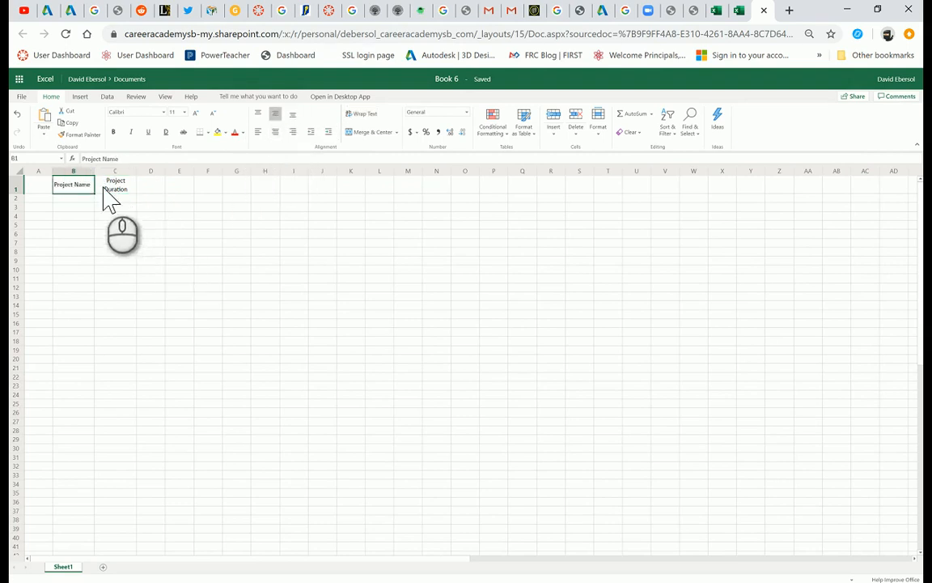
{"action": "left_click", "coordinate": [276, 131]}
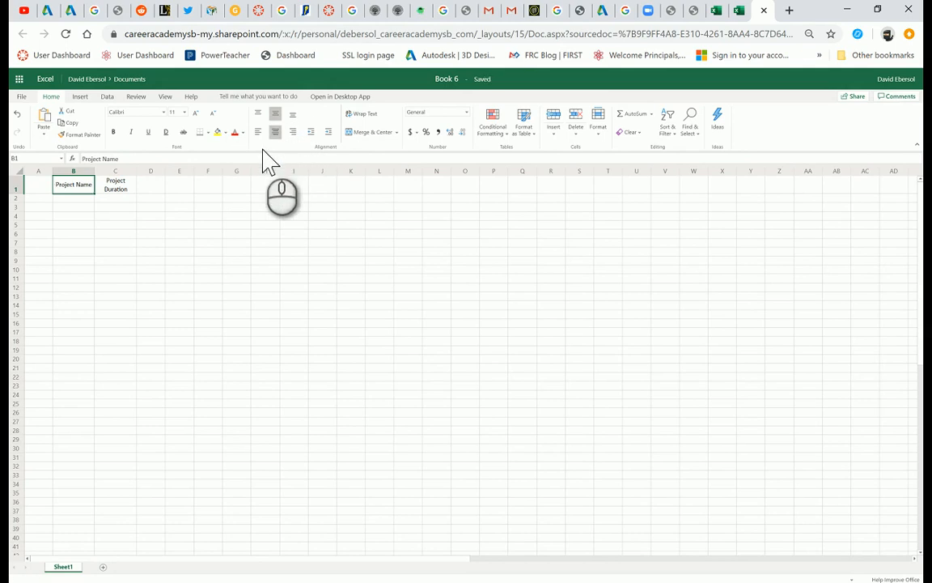
Enter the headers "Project Start Time" in D1 and "Project End Tiem" in E1.
{"action": "left_click", "coordinate": [245, 206]}
{"action": "left_click", "coordinate": [161, 189]}
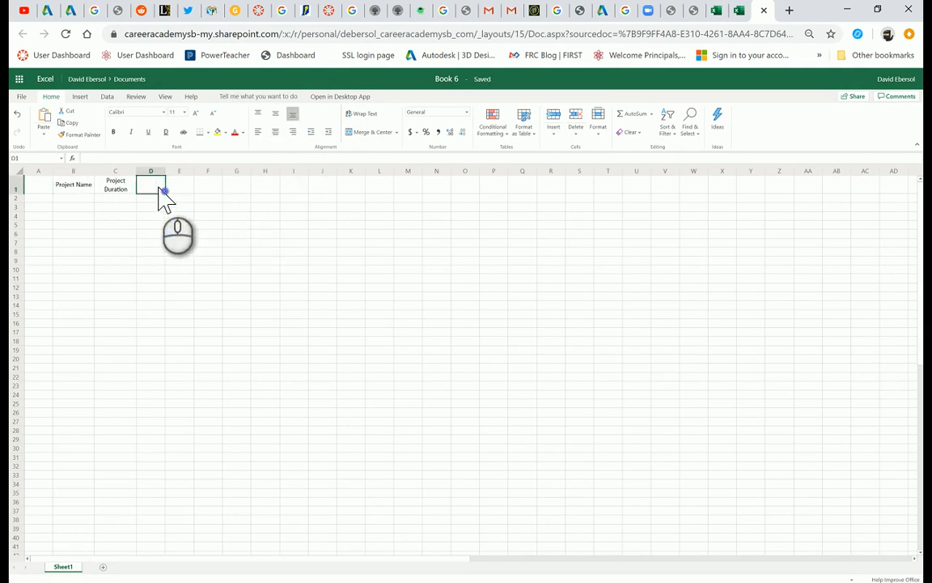
{"action": "type", "text": "Project Start"}
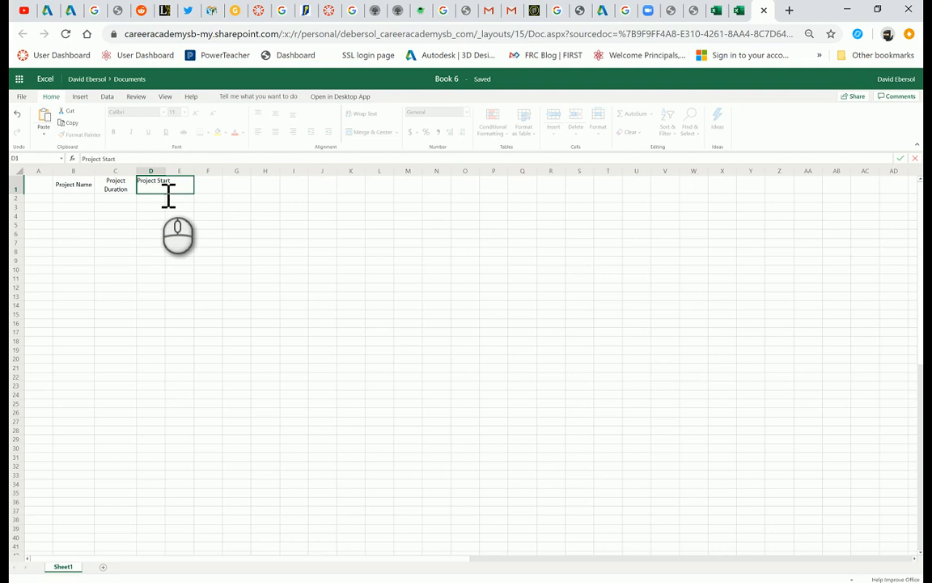
{"action": "type", "text": " Time"}
{"action": "key", "text": "Tab"}
{"action": "type", "text": "Pro"}
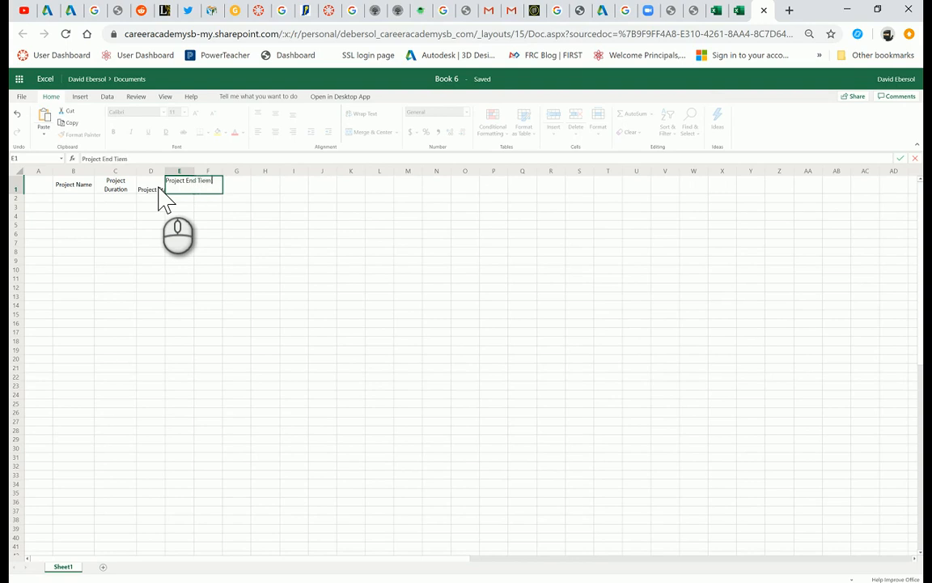
{"action": "key", "text": "Return"}
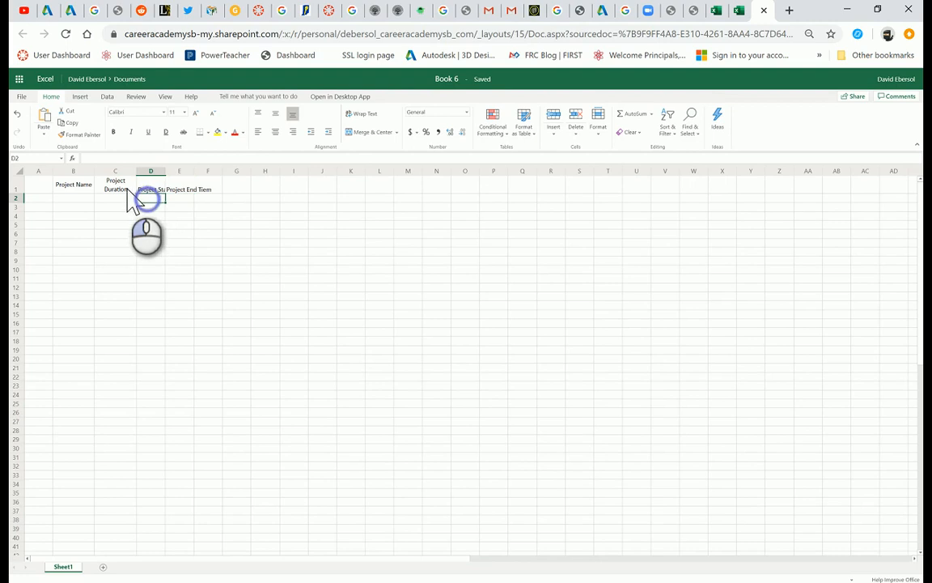
Fit the widths of columns D and E to the start time and end time headers.
{"action": "left_click", "coordinate": [87, 184]}
{"action": "left_click_drag", "start_coordinate": [160, 172], "coordinate": [190, 179]}
{"action": "double_click", "coordinate": [194, 174]}
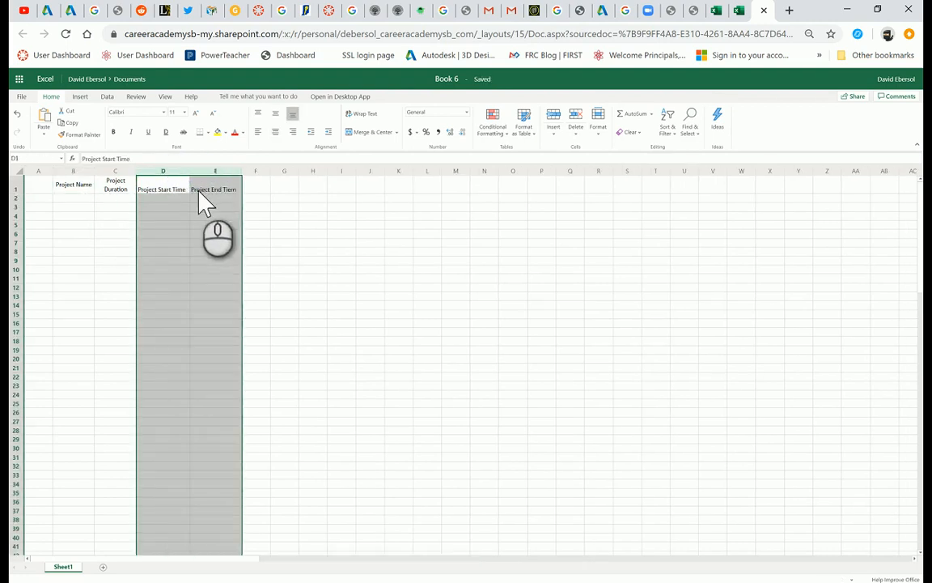
{"action": "left_click", "coordinate": [201, 193]}
{"action": "left_click", "coordinate": [83, 200]}
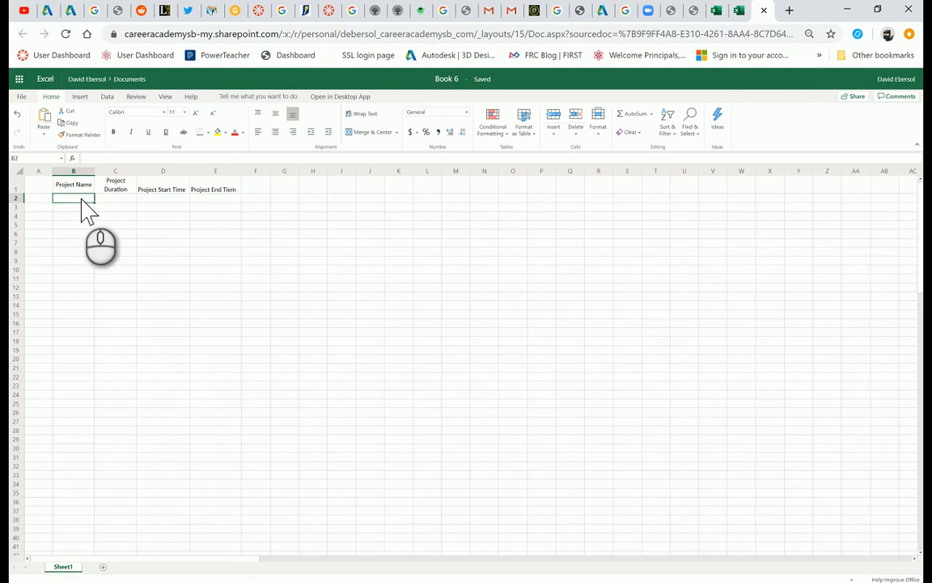
Enter "A Day in the Life of Post Appocaliptic E_Learning" as the project name in B2 and fit column B to it.
{"action": "left_click_drag", "start_coordinate": [91, 171], "coordinate": [202, 186]}
{"action": "left_click", "coordinate": [70, 196]}
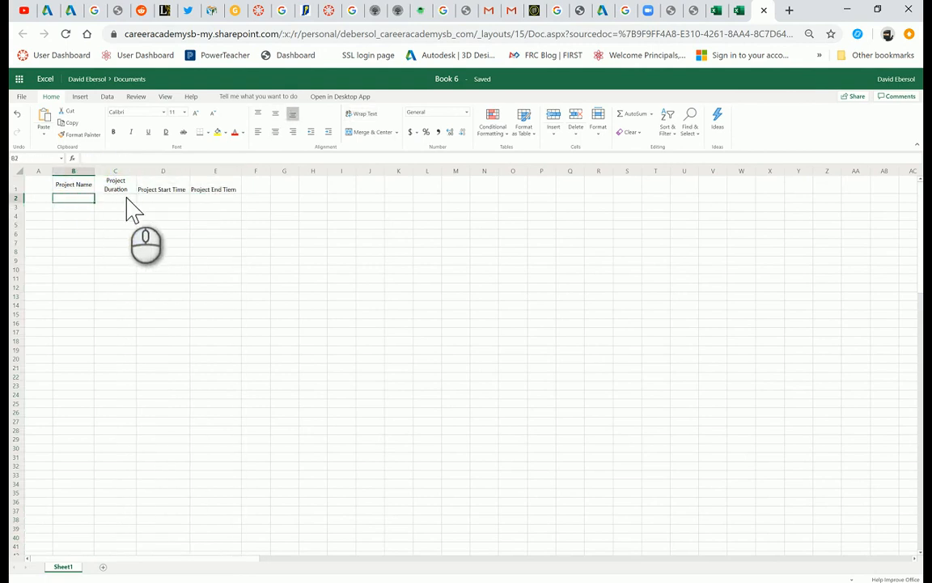
{"action": "type", "text": "A"}
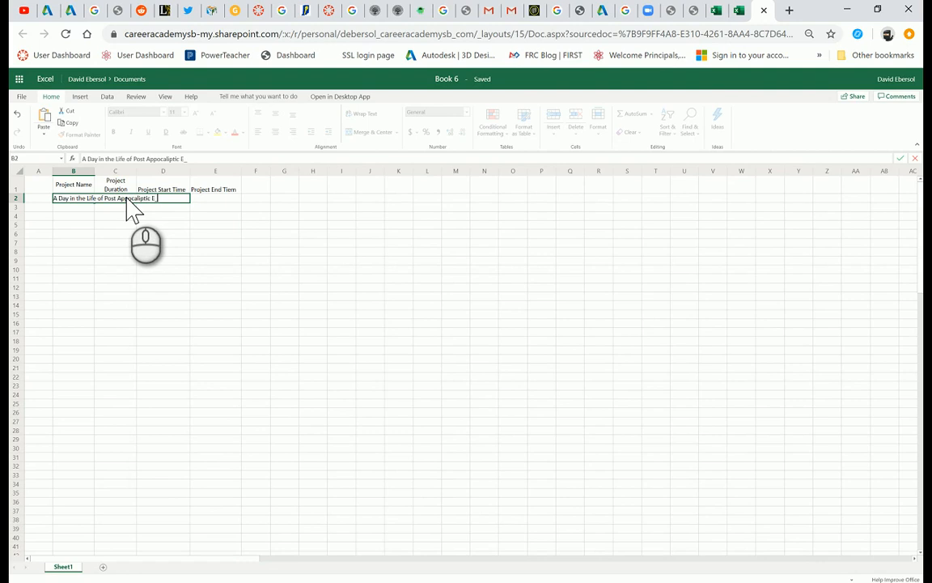
{"action": "type", "text": "ing"}
{"action": "key", "text": "Return"}
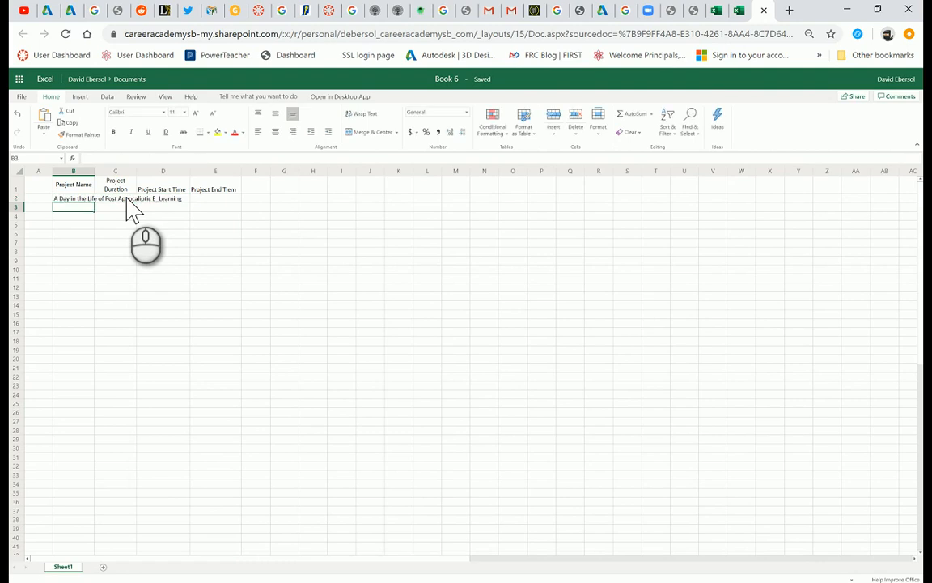
{"action": "left_click_drag", "start_coordinate": [103, 174], "coordinate": [103, 174]}
{"action": "double_click", "coordinate": [103, 174]}
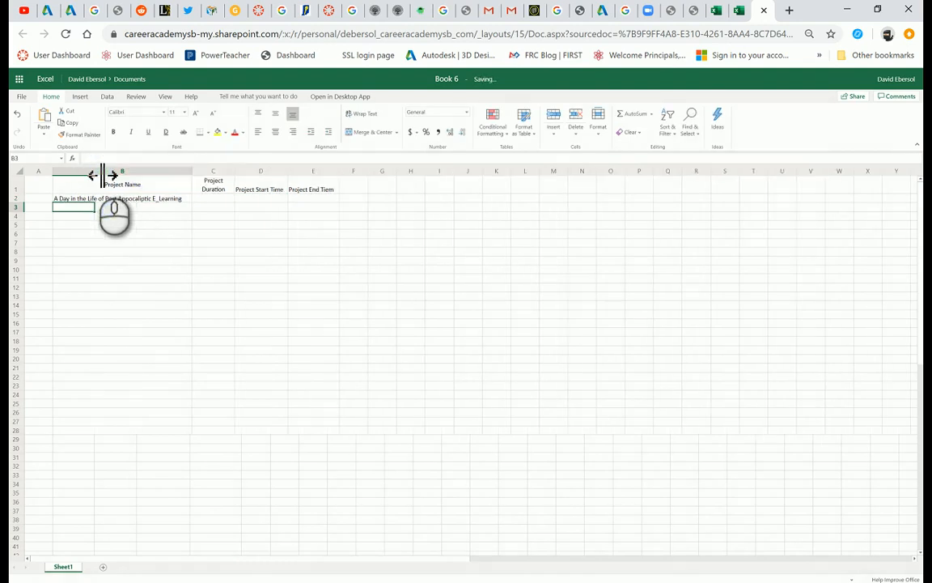
Centre the project headers in B1 to E1 horizontally and vertically and fill them with the theme orange.
{"action": "left_click", "coordinate": [208, 199]}
{"action": "left_click", "coordinate": [264, 201]}
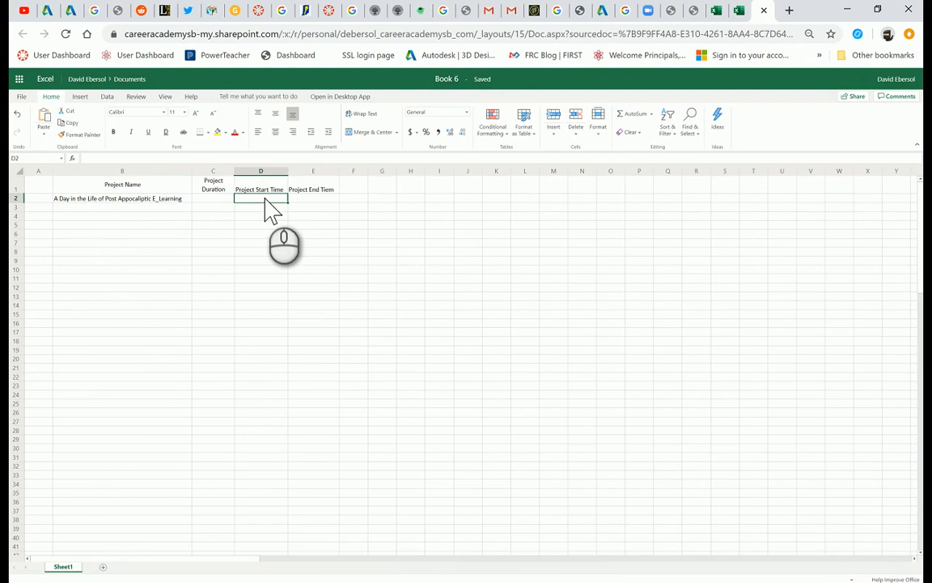
{"action": "left_click", "coordinate": [309, 190]}
{"action": "left_click_drag", "start_coordinate": [309, 190], "coordinate": [89, 195]}
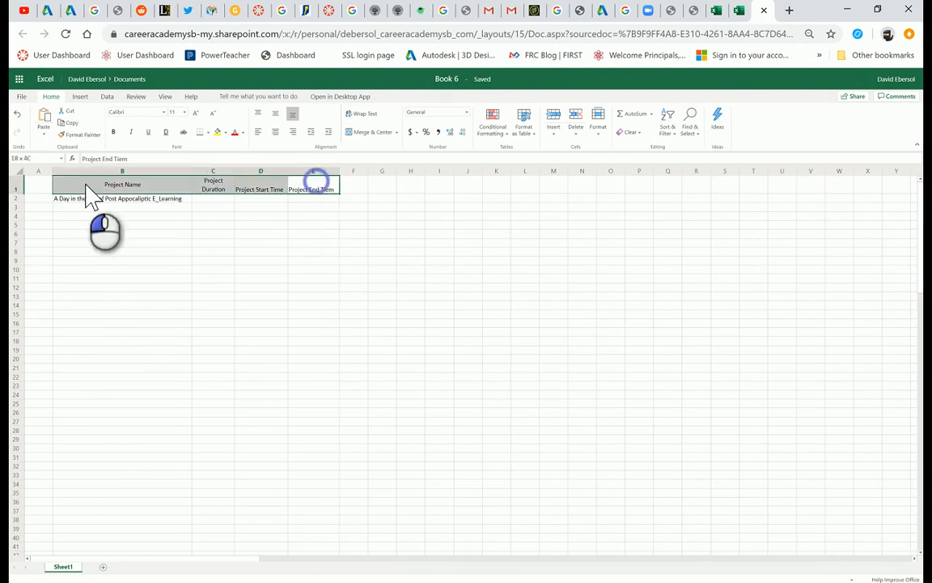
{"action": "left_click", "coordinate": [275, 131]}
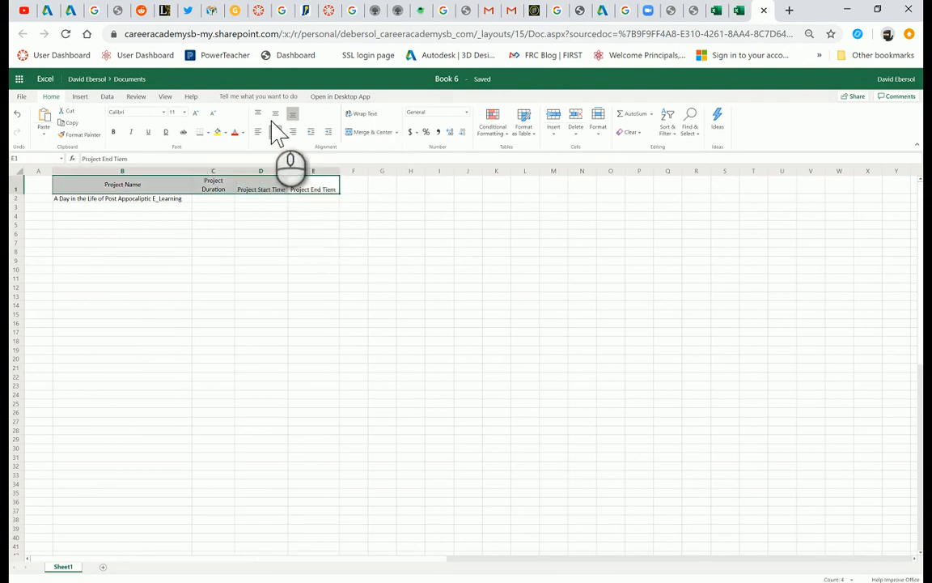
{"action": "left_click", "coordinate": [275, 113]}
{"action": "left_click", "coordinate": [226, 132]}
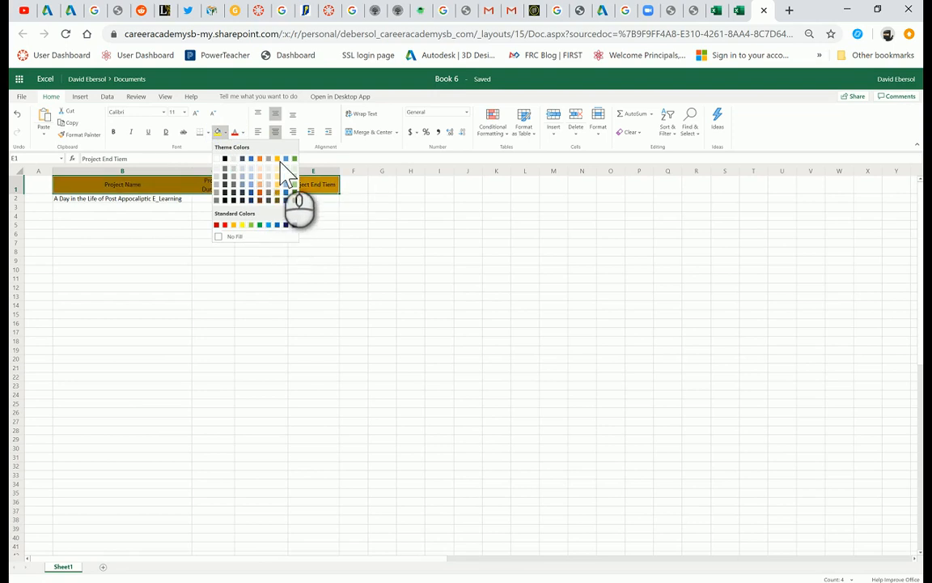
{"action": "left_click", "coordinate": [260, 159]}
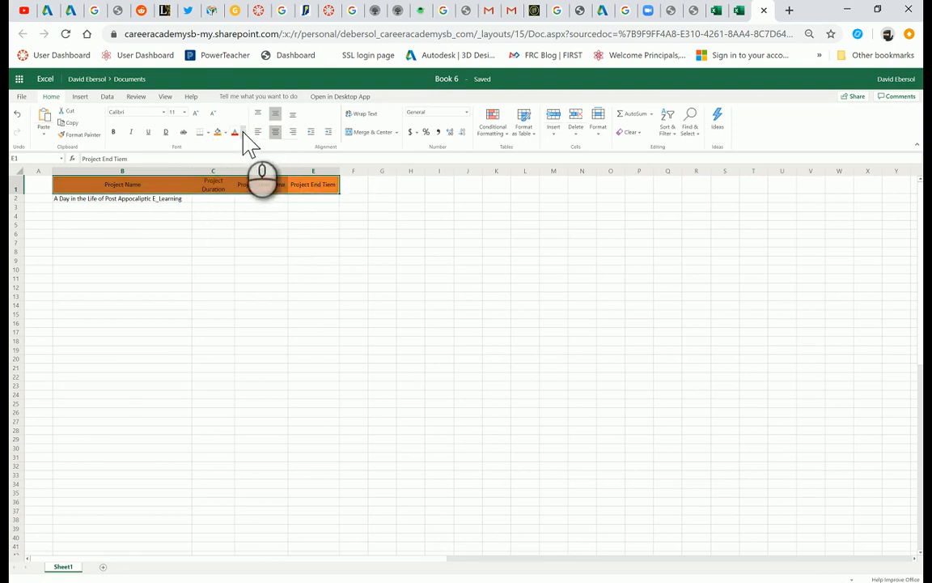
Make the project headers in B1 to E1 white and bold, and raise their font size to 12.
{"action": "left_click", "coordinate": [242, 131]}
{"action": "left_click", "coordinate": [234, 174]}
{"action": "left_click", "coordinate": [113, 132]}
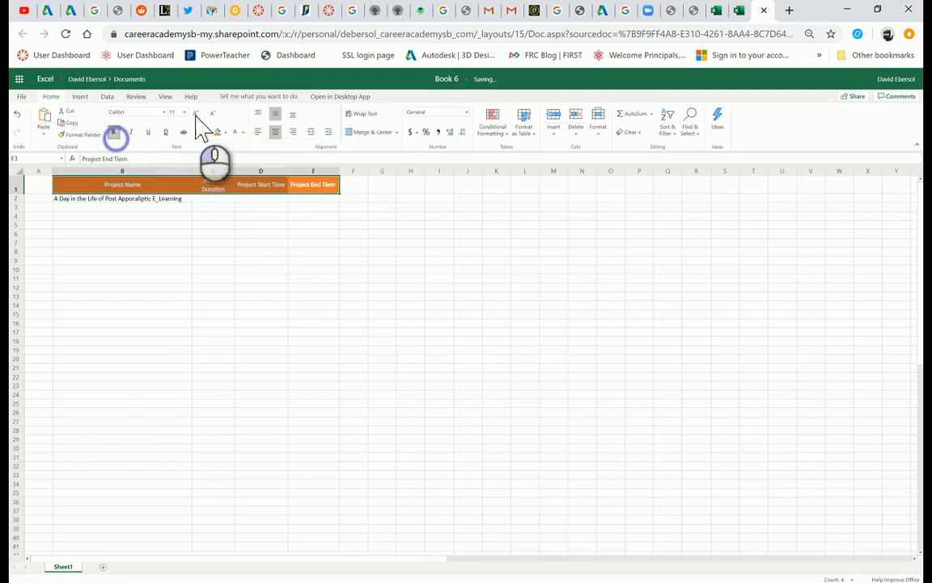
{"action": "left_click", "coordinate": [195, 112]}
{"action": "left_click", "coordinate": [219, 212]}
{"action": "left_click", "coordinate": [140, 200]}
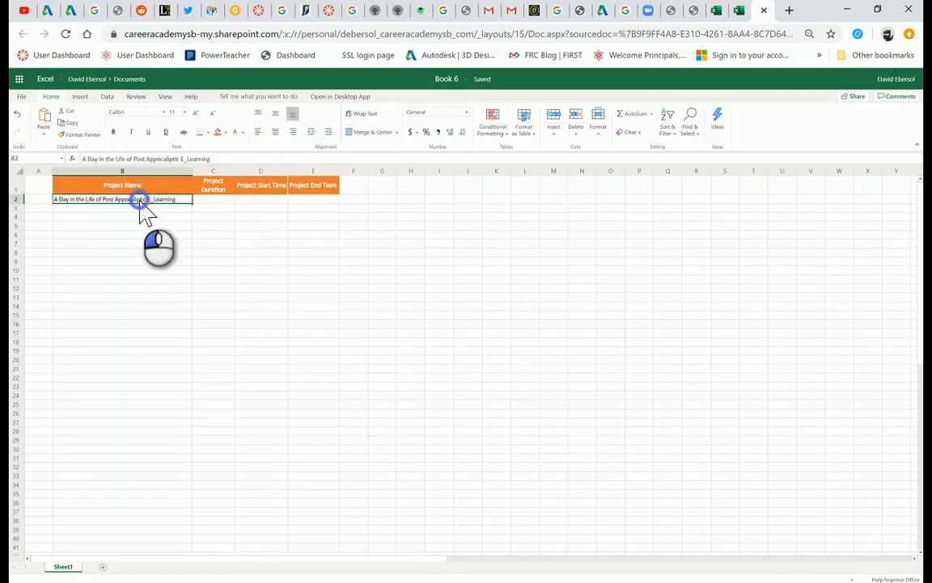
Apply all borders to the project block B1 to E2.
{"action": "left_click_drag", "start_coordinate": [161, 180], "coordinate": [319, 202]}
{"action": "left_click", "coordinate": [208, 132]}
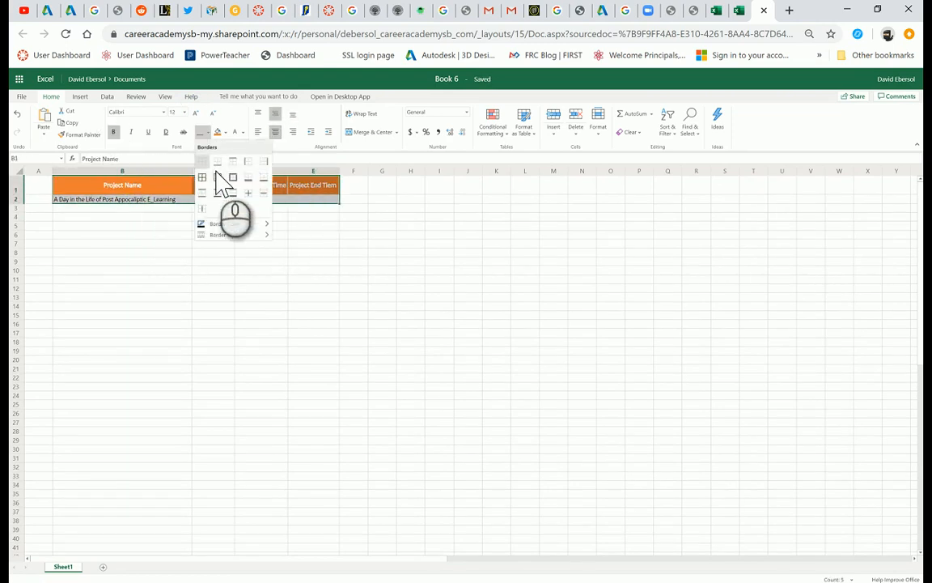
{"action": "left_click", "coordinate": [204, 178]}
{"action": "left_click", "coordinate": [240, 244]}
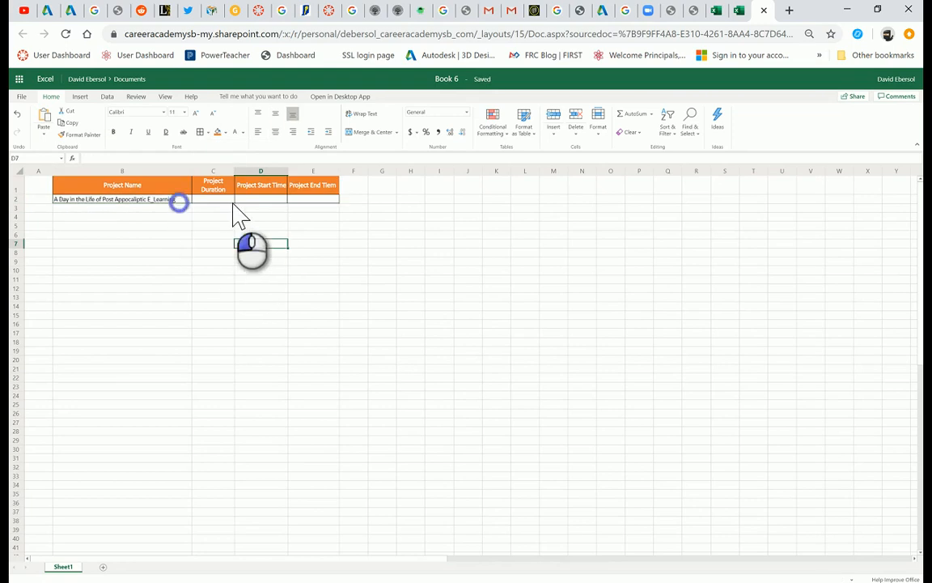
Centre the project value cells B2 to E2 horizontally and vertically.
{"action": "left_click_drag", "start_coordinate": [170, 199], "coordinate": [316, 202]}
{"action": "left_click", "coordinate": [275, 131]}
{"action": "left_click", "coordinate": [276, 115]}
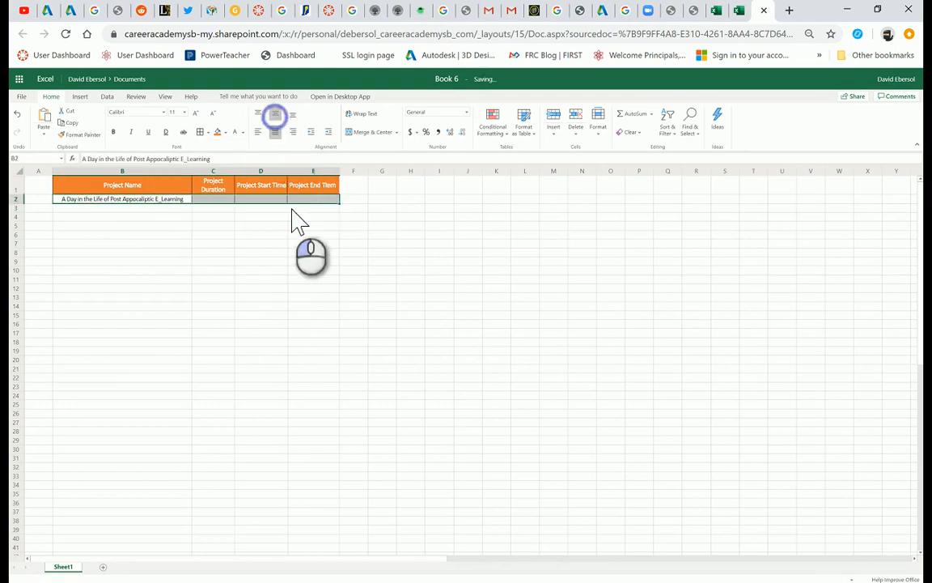
{"action": "left_click", "coordinate": [293, 212]}
Enter the headers "Task ID" in A4 and "Task Description" in B4.
{"action": "left_click", "coordinate": [40, 214]}
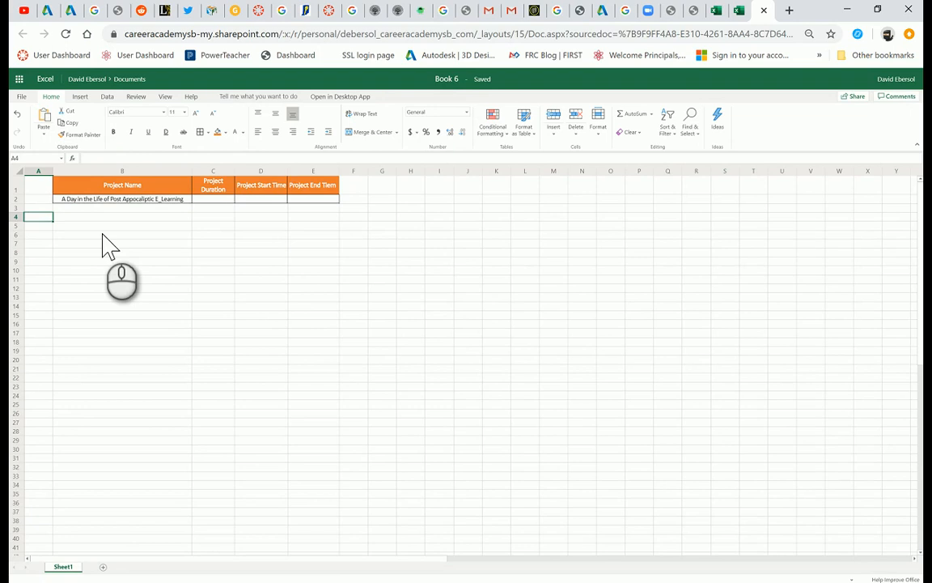
{"action": "type", "text": "Task ID"}
{"action": "key", "text": "Tab"}
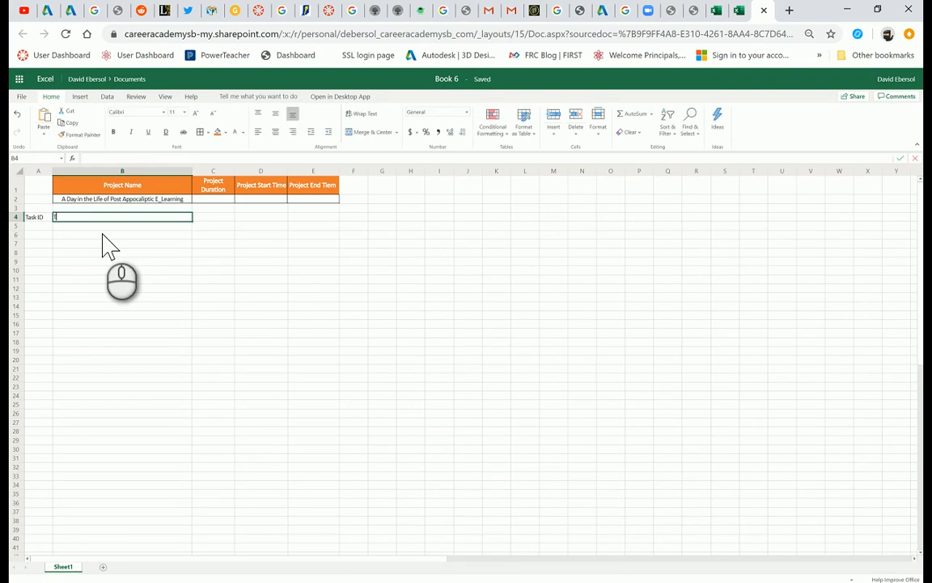
{"action": "type", "text": "Task Desc"}
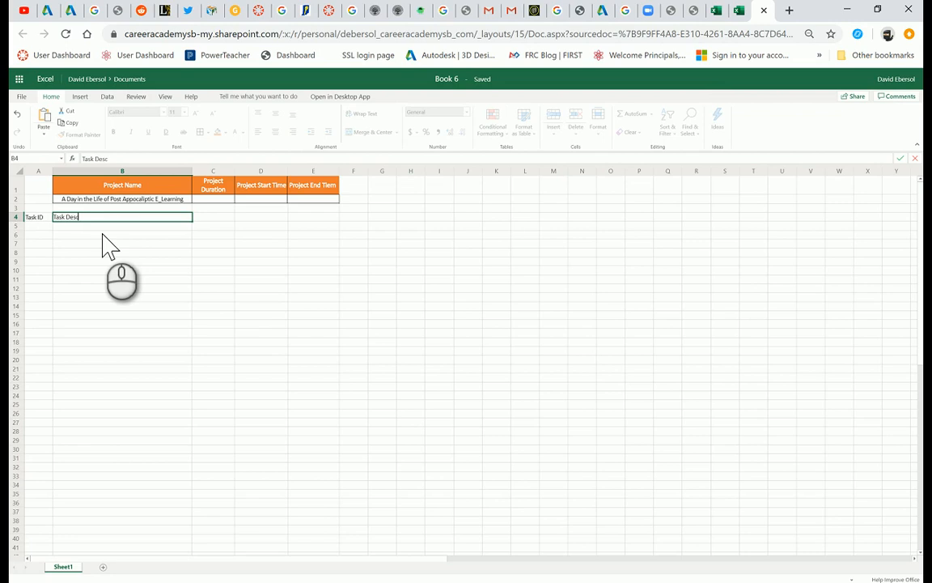
{"action": "type", "text": "ription"}
{"action": "key", "text": "Tab"}
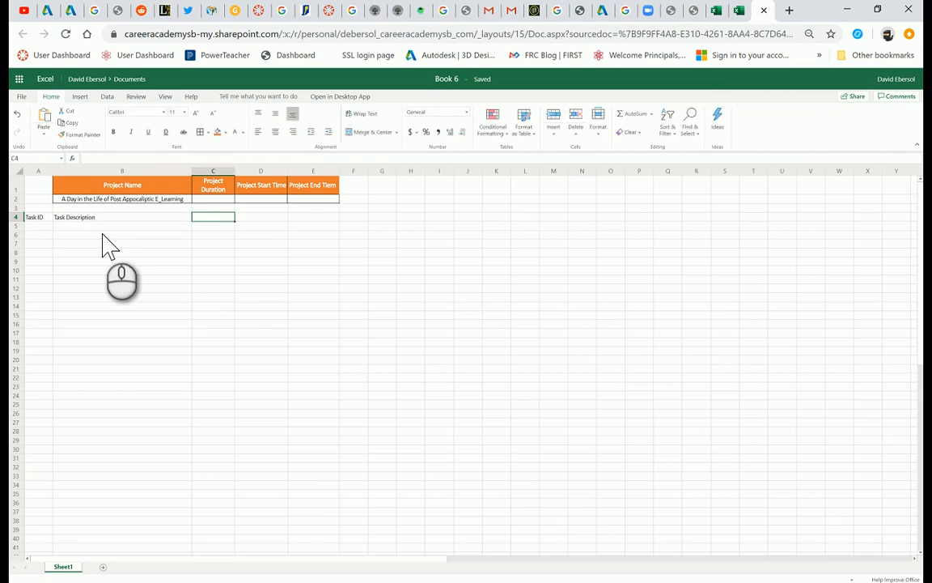
Enter the headers "Task Duration" in C4, "Start Time" in D4 and "End Time" in E4.
{"action": "type", "text": "Task"}
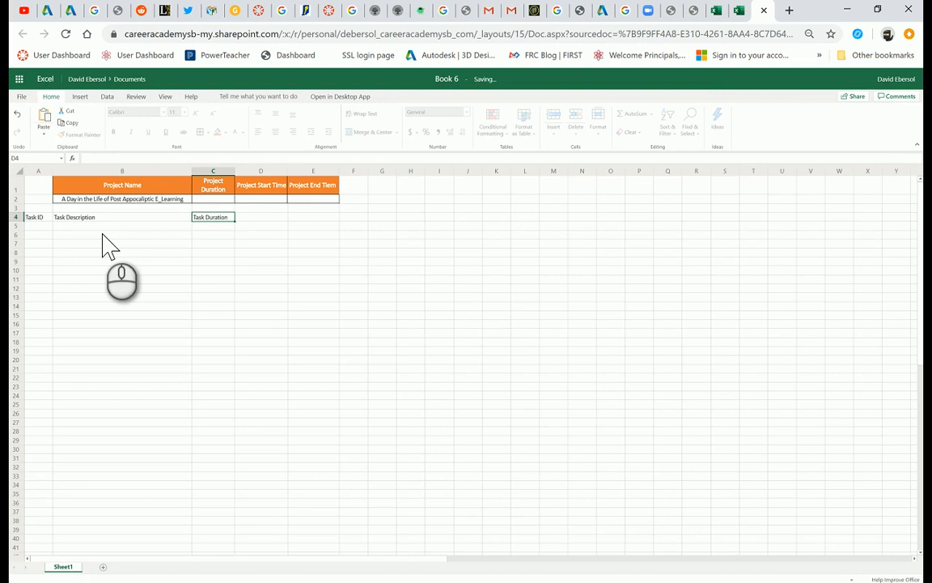
{"action": "type", "text": " Duration"}
{"action": "key", "text": "Tab"}
{"action": "type", "text": "S"}
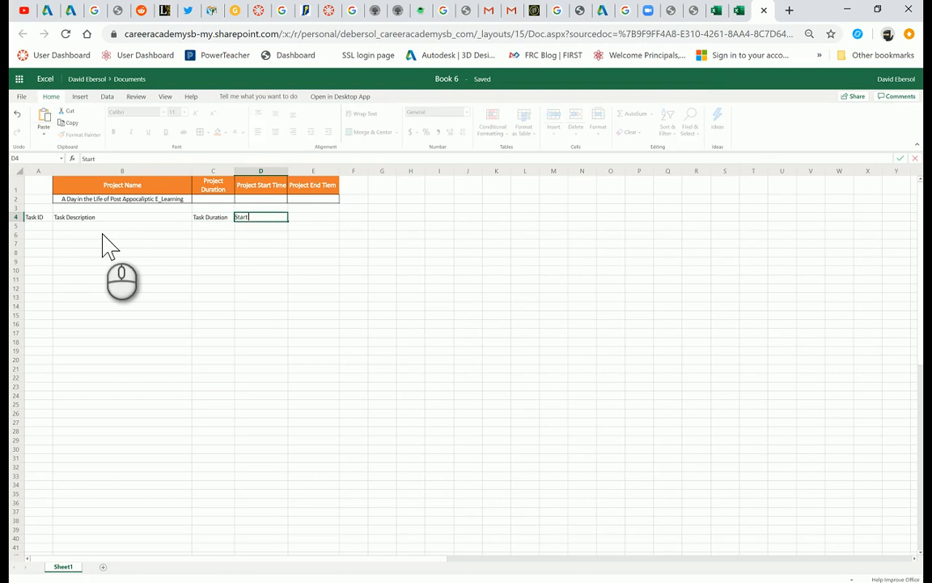
{"action": "type", "text": "tart Time"}
{"action": "key", "text": "Tab"}
{"action": "type", "text": "End Time"}
{"action": "key", "text": "Return"}
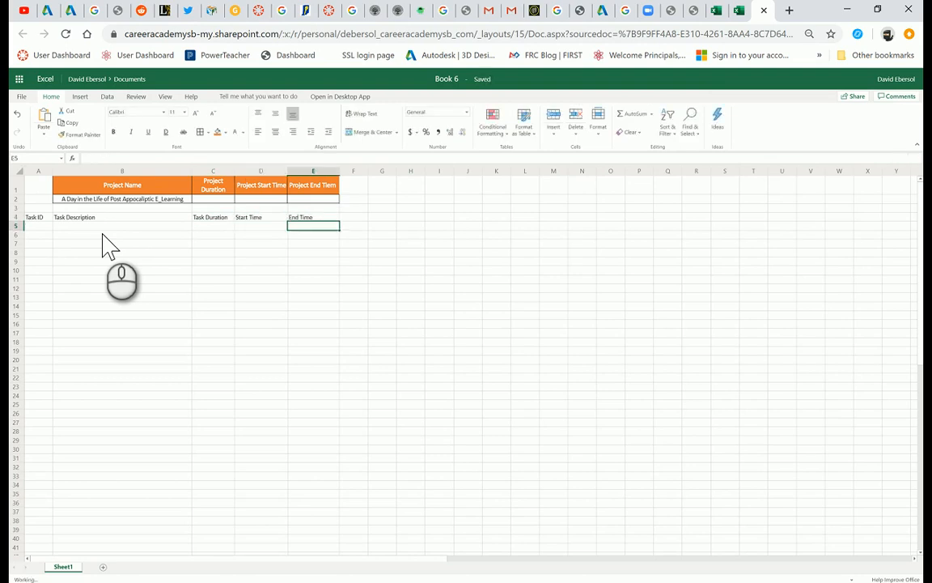
Format the task headers in A4 to E4 with centred text, all borders and the theme green fill.
{"action": "left_click", "coordinate": [55, 223]}
{"action": "left_click_drag", "start_coordinate": [39, 209], "coordinate": [332, 217]}
{"action": "left_click_drag", "start_coordinate": [318, 215], "coordinate": [40, 219]}
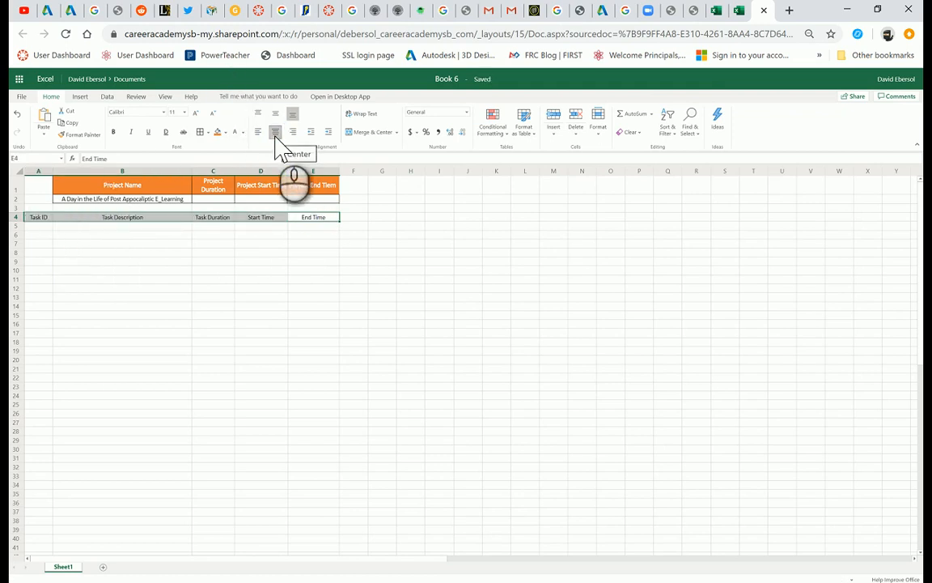
{"action": "left_click", "coordinate": [198, 131]}
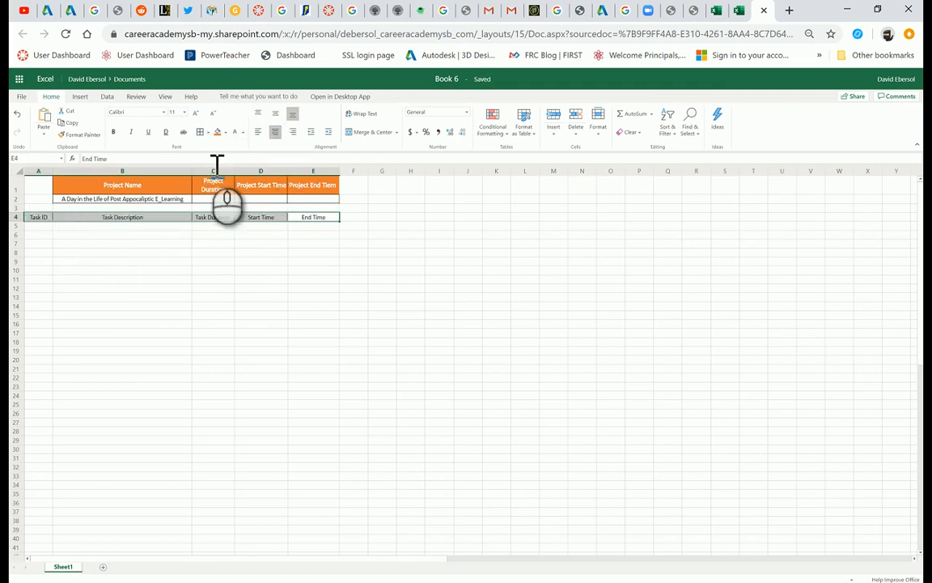
{"action": "left_click", "coordinate": [226, 132]}
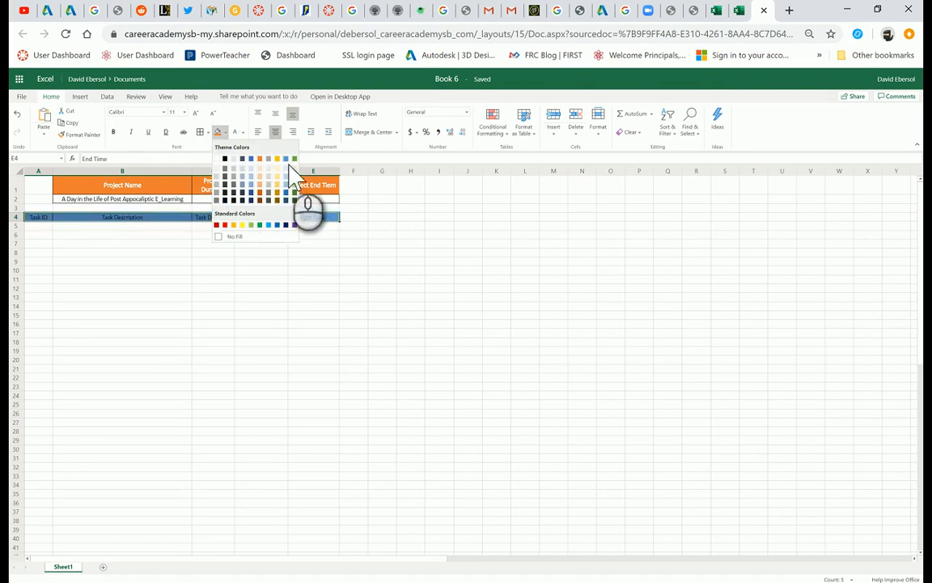
{"action": "left_click", "coordinate": [294, 160]}
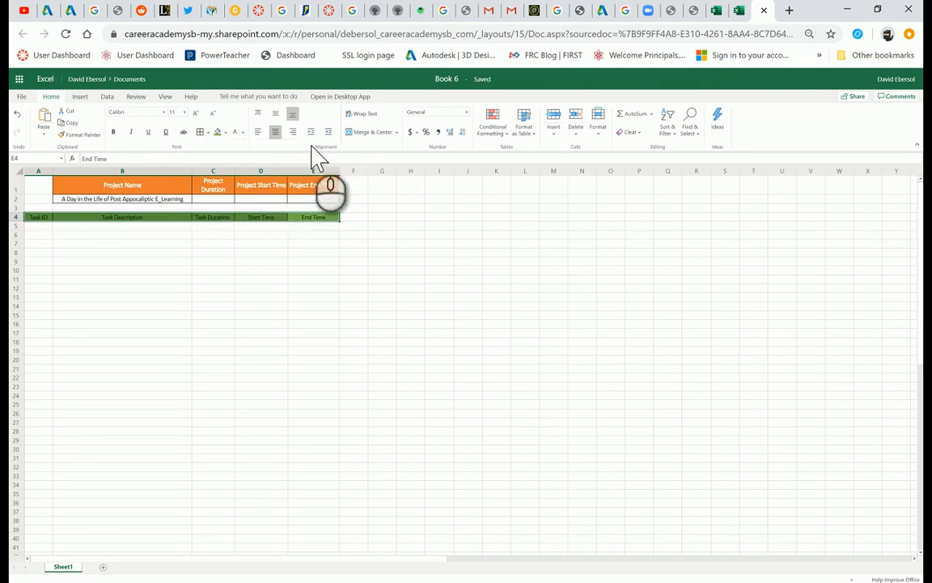
Make the task header text white, bold and size 14, and fit columns A to E to their contents.
{"action": "left_click", "coordinate": [236, 132]}
{"action": "left_click", "coordinate": [113, 131]}
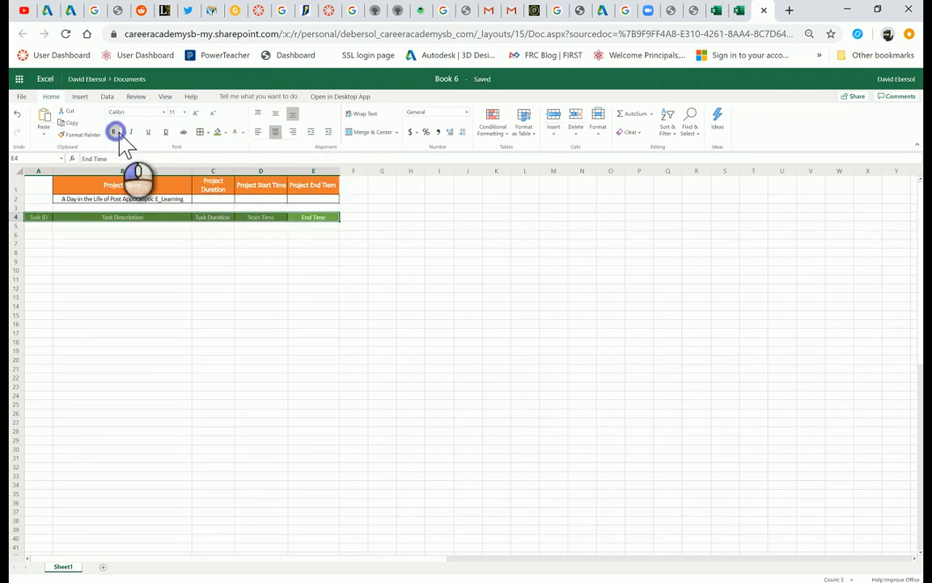
{"action": "left_click", "coordinate": [195, 113]}
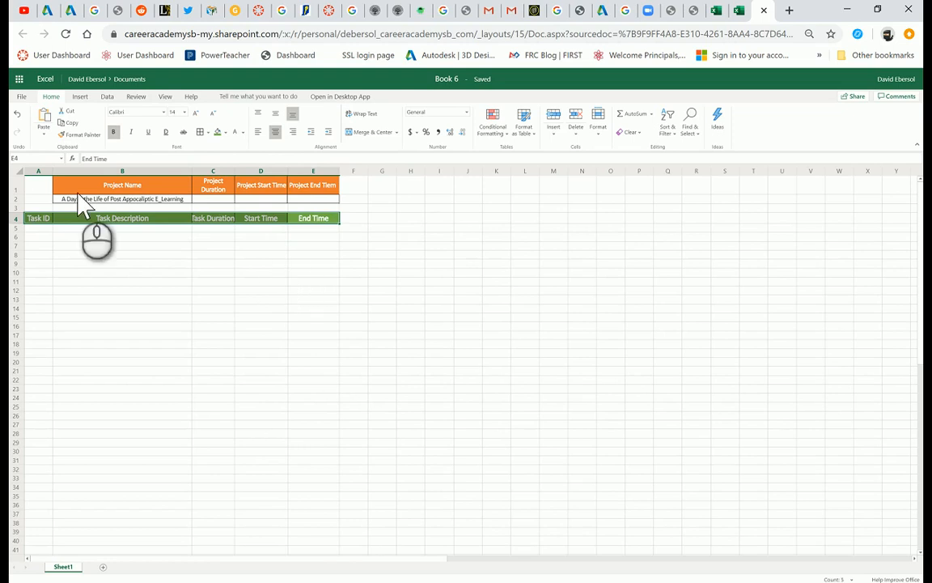
{"action": "left_click_drag", "start_coordinate": [43, 172], "coordinate": [365, 175]}
{"action": "left_click", "coordinate": [327, 229]}
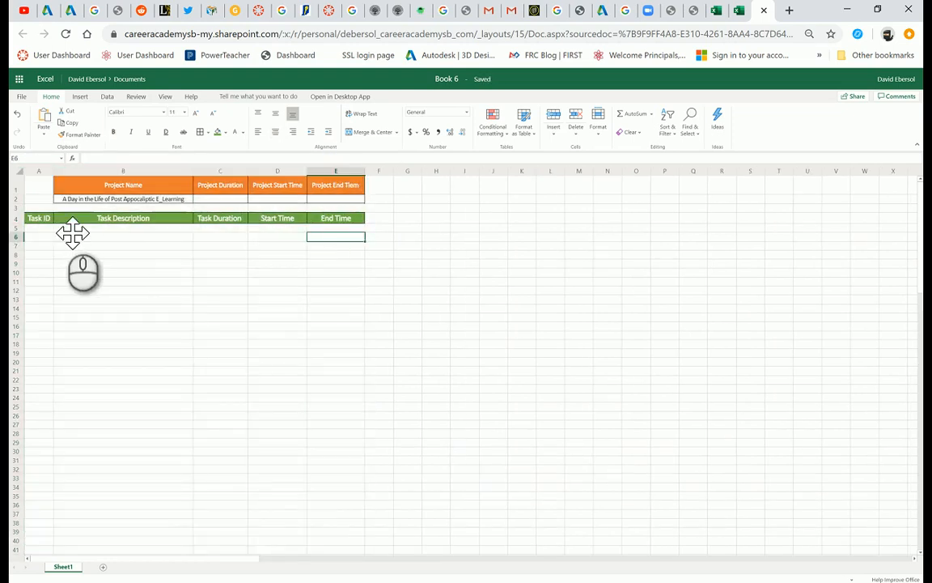
Enter the task IDs 1 to 7 in A5 to A11 and 78 in A12.
{"action": "left_click", "coordinate": [45, 229]}
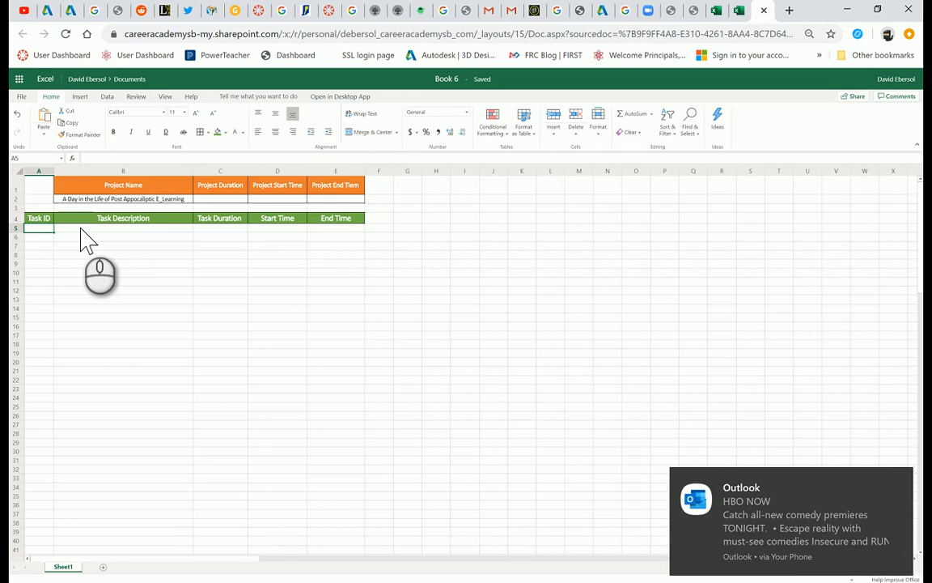
{"action": "type", "text": "1 2 3 4 5 6 7 78"}
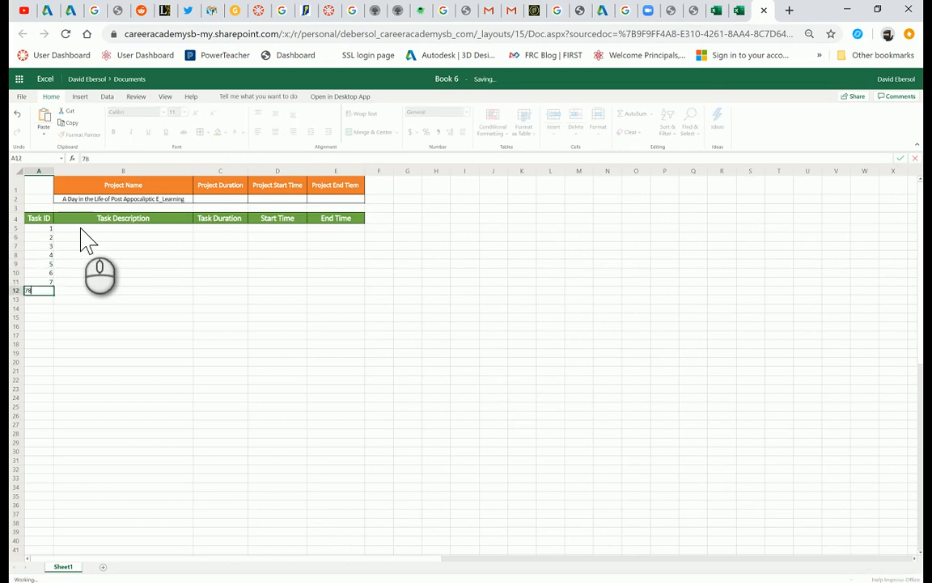
{"action": "key", "text": "Return"}
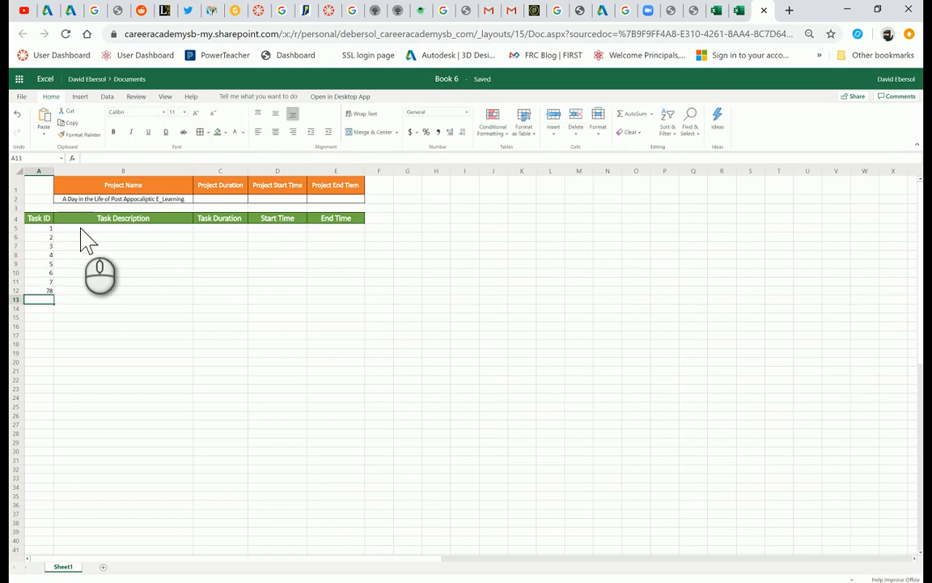
Clear the task IDs in A7 to A12, keeping only 1 and 2.
{"action": "key", "text": "Up"}
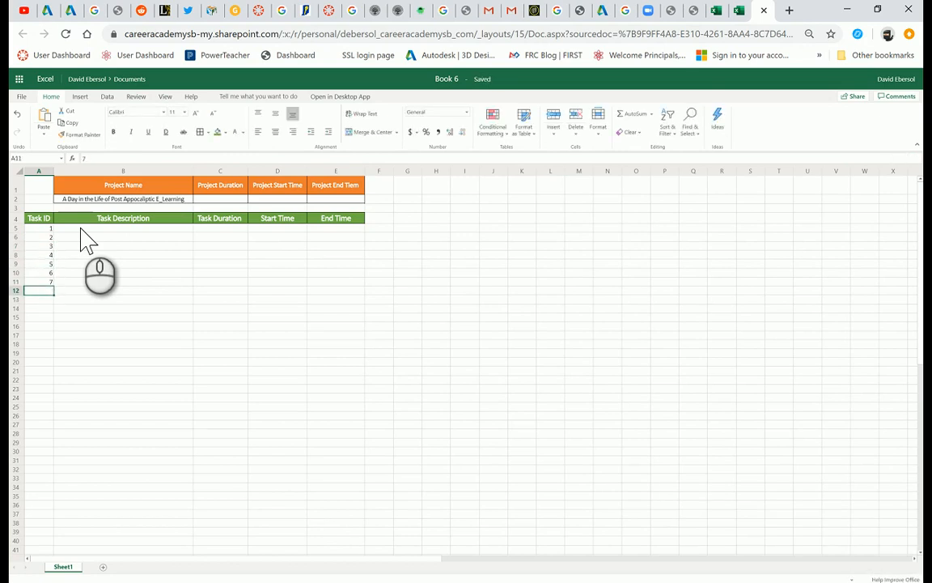
{"action": "key", "text": "Up"}
{"action": "key", "text": "Up"}
{"action": "key", "text": "Up"}
{"action": "key", "text": "Up"}
{"action": "key", "text": "Down"}
{"action": "key", "text": "Delete"}
{"action": "key", "text": "Down"}
{"action": "key", "text": "Delete"}
{"action": "key", "text": "Down"}
{"action": "key", "text": "Delete"}
{"action": "key", "text": "Down"}
{"action": "key", "text": "Delete"}
{"action": "key", "text": "Down"}
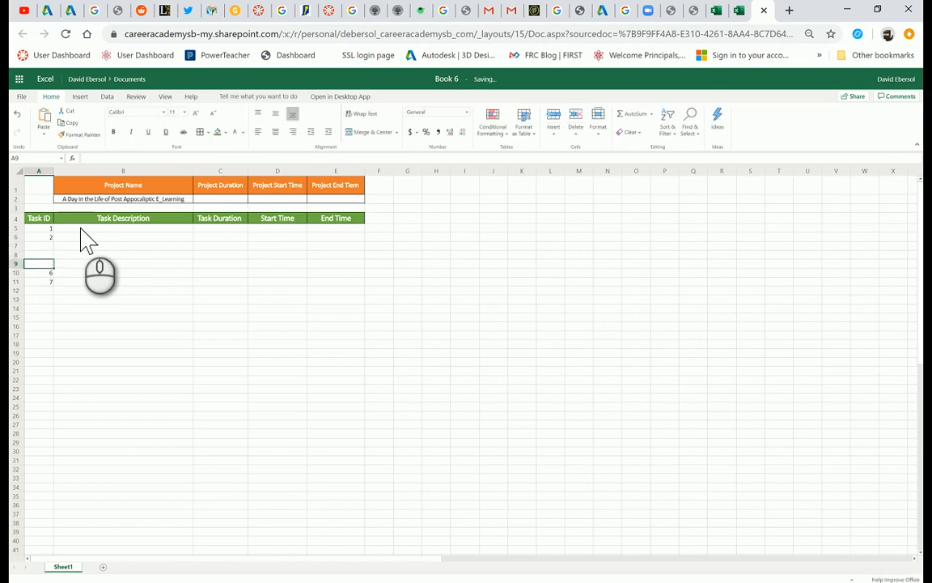
Extend the task ID series from 1 and 2 in A5 and A6 down to 10 in A14.
{"action": "mouse_move", "coordinate": [46, 230]}
{"action": "left_mouse_down"}
{"action": "mouse_move", "coordinate": [46, 246]}
{"action": "mouse_move", "coordinate": [44, 236]}
{"action": "left_mouse_up"}
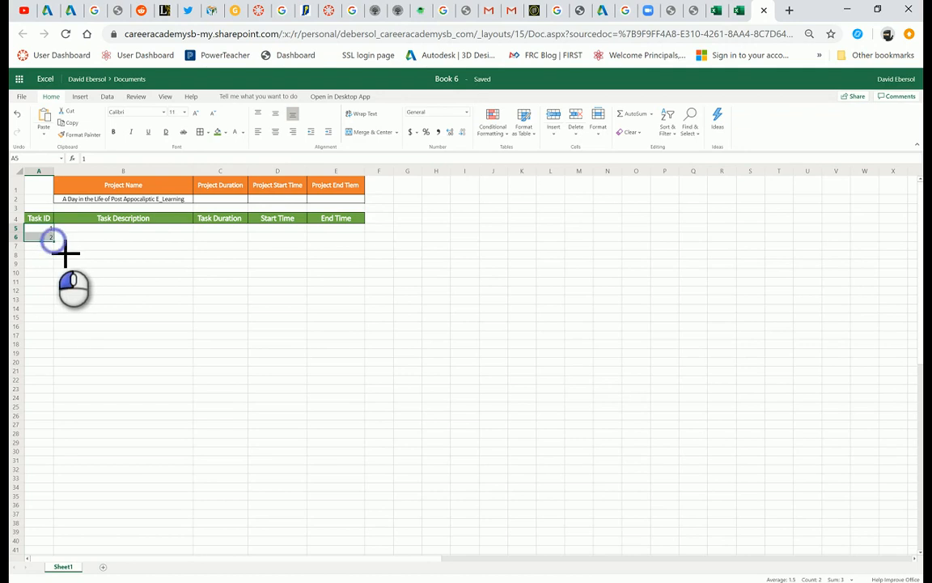
{"action": "left_click_drag", "start_coordinate": [54, 241], "coordinate": [65, 311]}
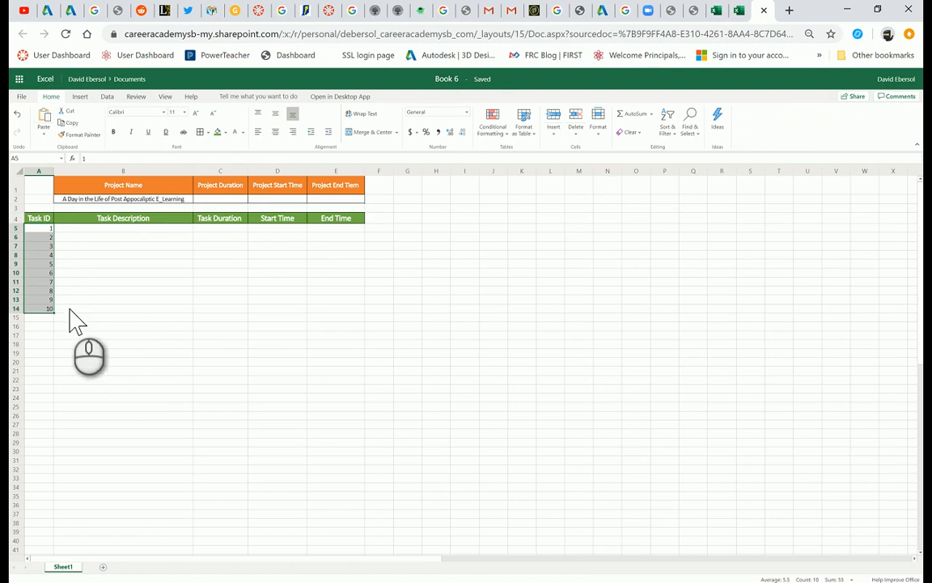
Extend the task ID series further down to A26, and clear the added IDs in A15 to A26.
{"action": "left_click_drag", "start_coordinate": [54, 314], "coordinate": [34, 319]}
{"action": "key", "text": "Delete"}
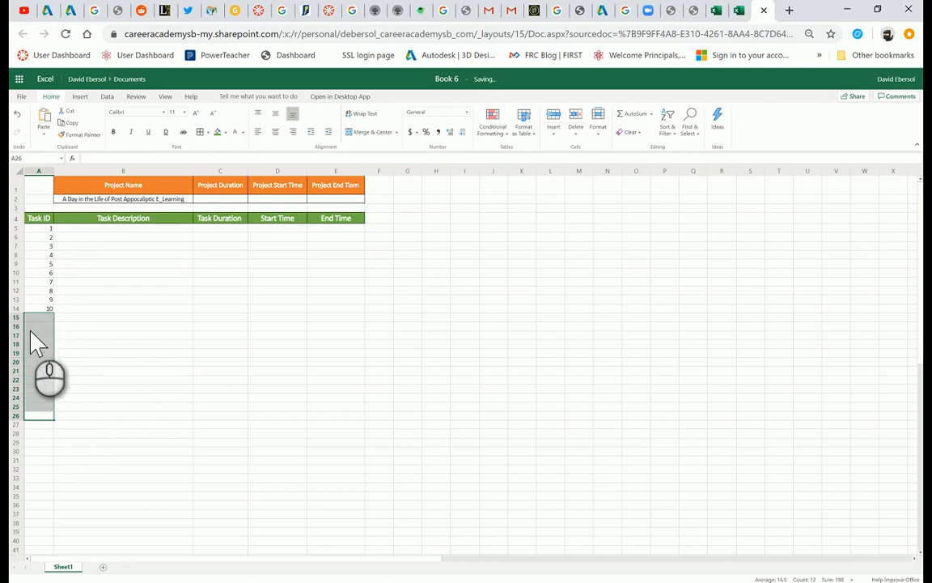
{"action": "left_click", "coordinate": [38, 326]}
{"action": "left_click", "coordinate": [125, 318]}
Centre the task table cells A5 to E14 horizontally and apply all borders to them.
{"action": "left_click_drag", "start_coordinate": [38, 229], "coordinate": [331, 314]}
{"action": "left_click", "coordinate": [274, 131]}
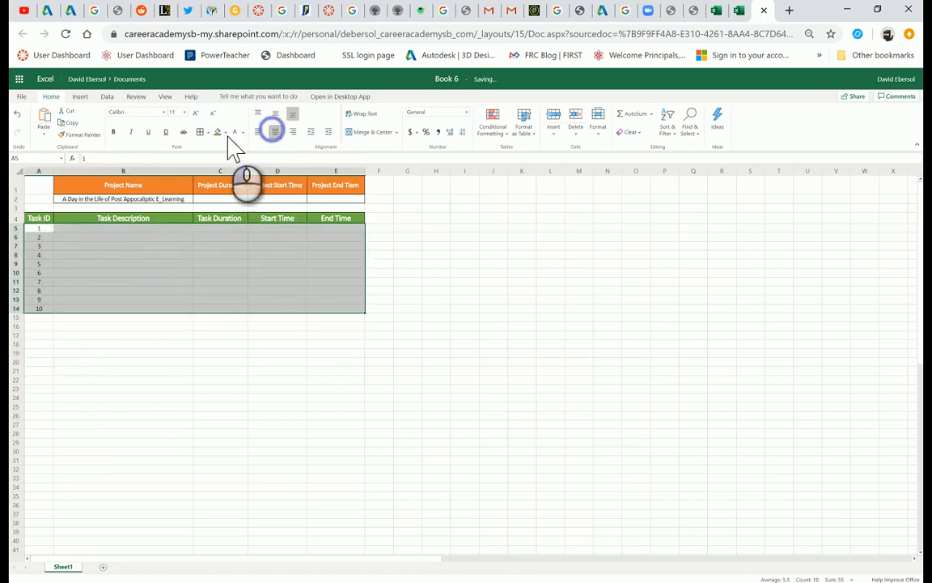
{"action": "left_click", "coordinate": [202, 133]}
{"action": "left_click", "coordinate": [165, 256]}
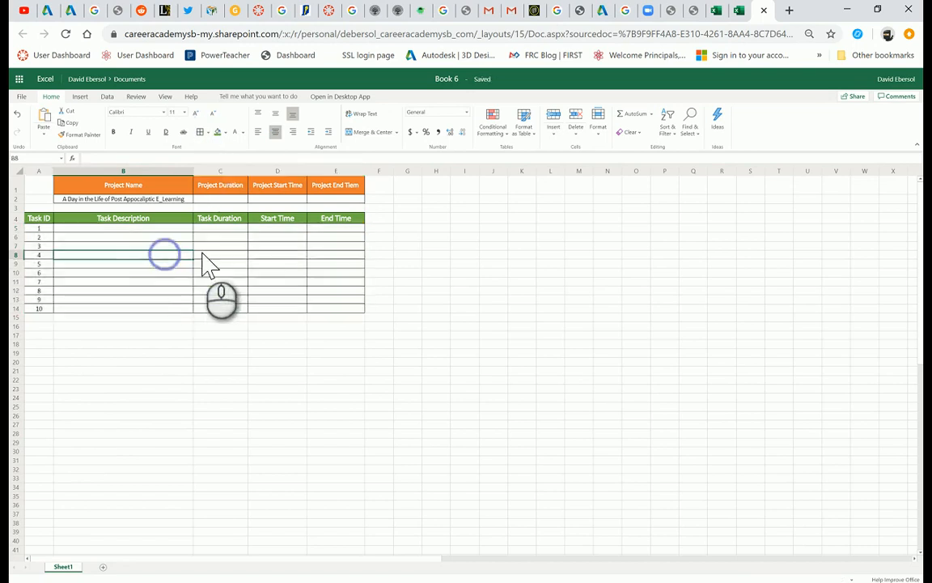
Enter the task descriptions "Make Breakfast & Coffee" in B5 and "Eat Breakfast & Enjoy Coffee" in B6.
{"action": "left_click", "coordinate": [125, 227]}
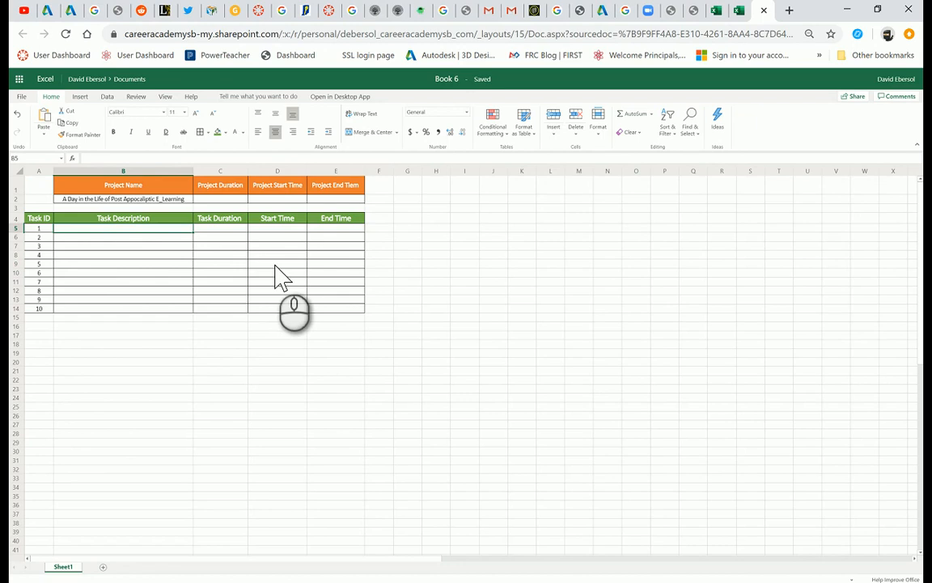
{"action": "type", "text": "Make Breakfast"}
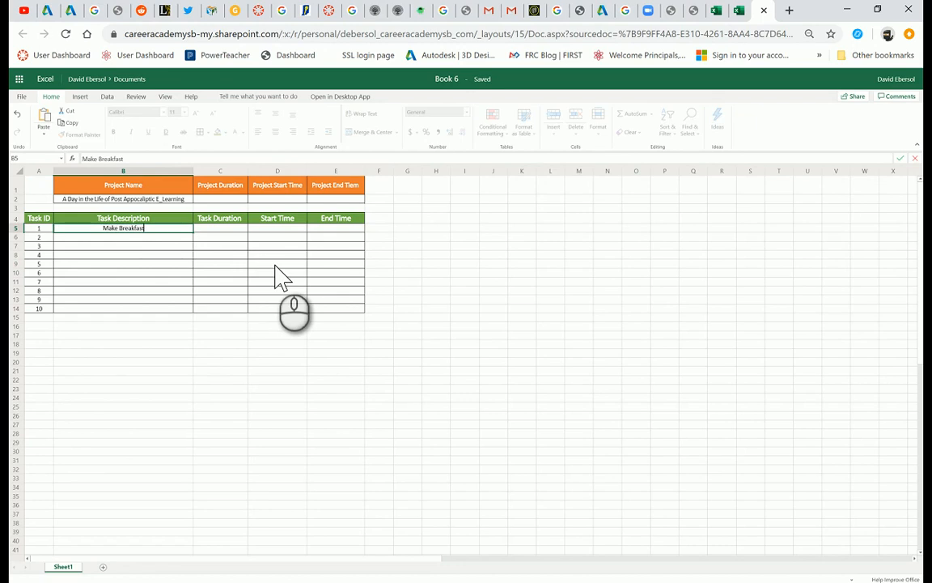
{"action": "type", "text": " & Coffee"}
{"action": "key", "text": "Return"}
{"action": "type", "text": "Eat Breakfast"}
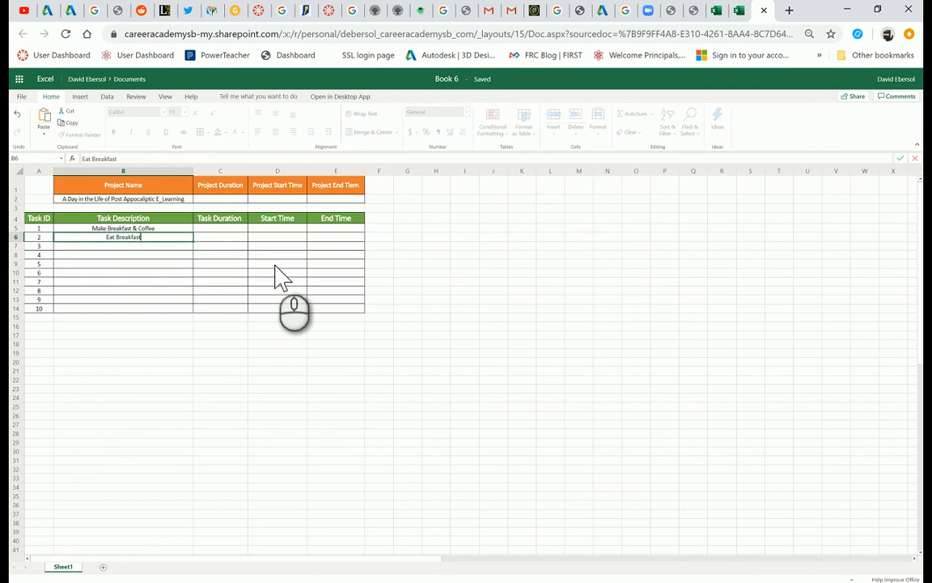
{"action": "type", "text": " & Enjoy Coffee"}
{"action": "key", "text": "Return"}
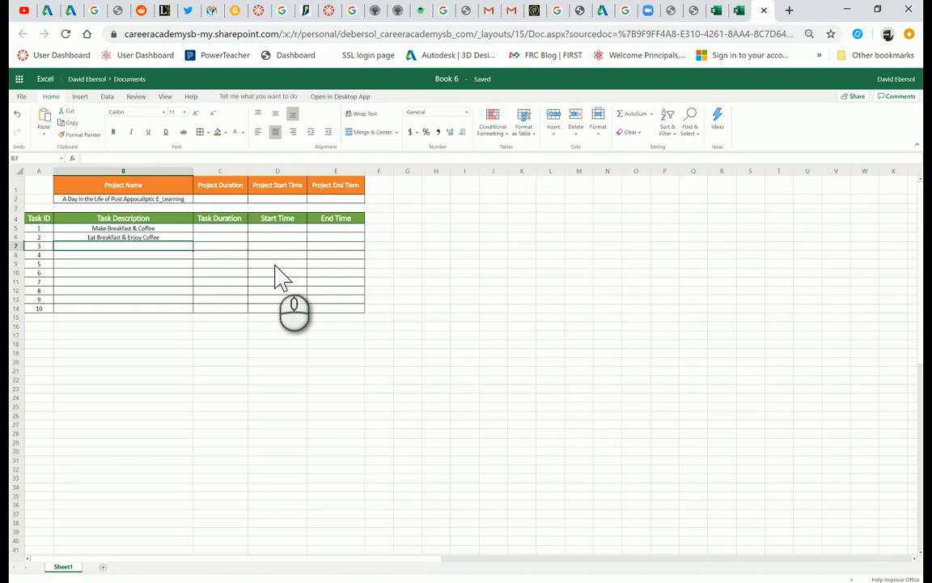
Enter the task descriptions "Make Ied Lesson" in B7 and "Movie Break" in B8.
{"action": "type", "text": "Make "}
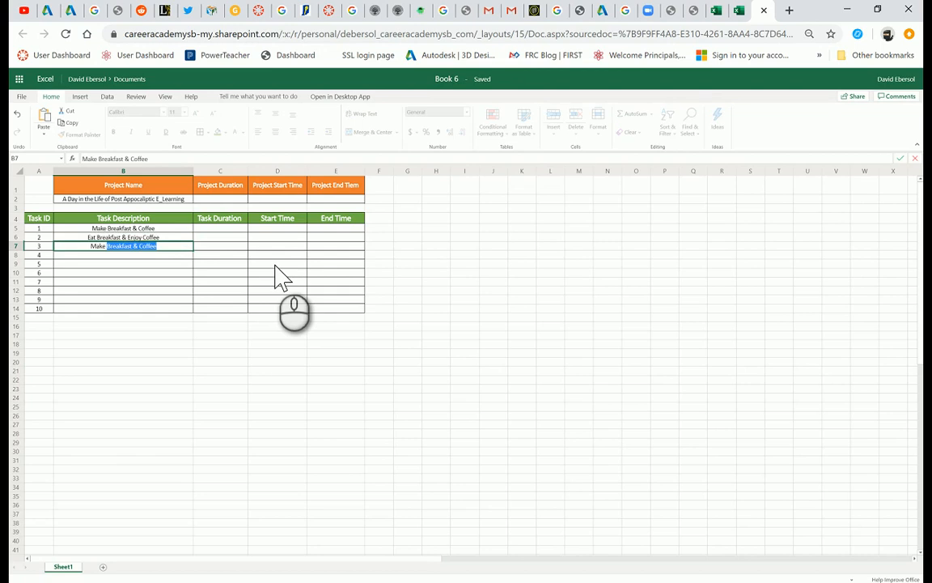
{"action": "type", "text": "I"}
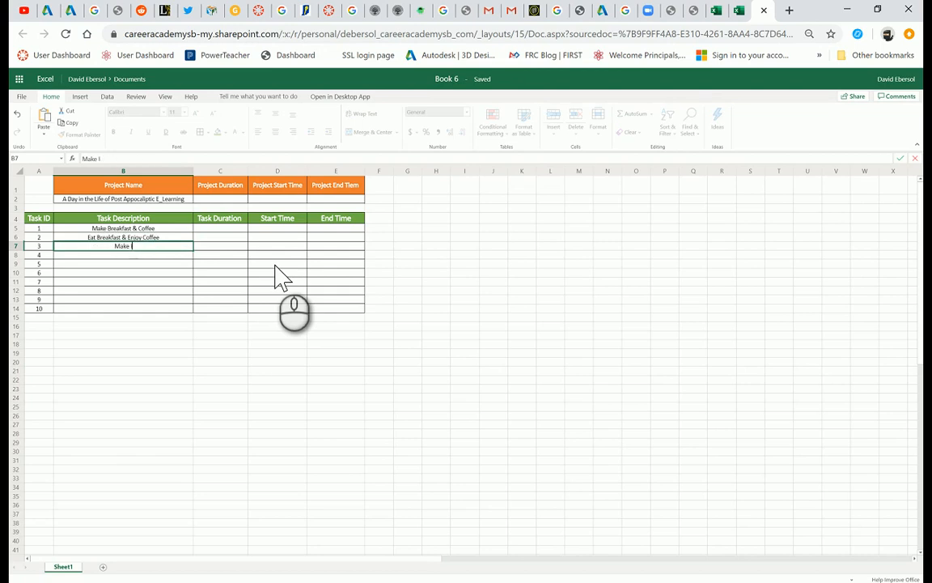
{"action": "type", "text": "Ed Lesson"}
{"action": "key", "text": "Return"}
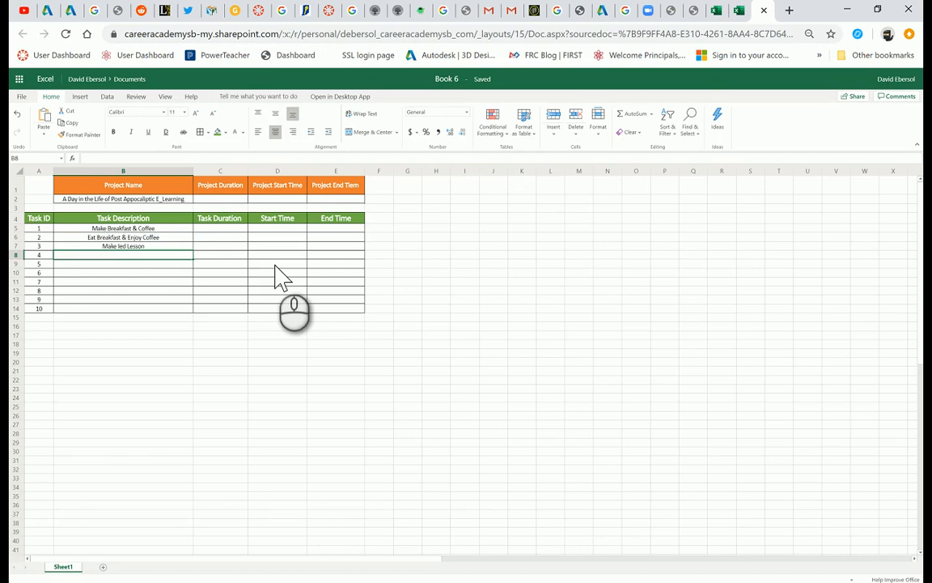
{"action": "type", "text": "Movie"}
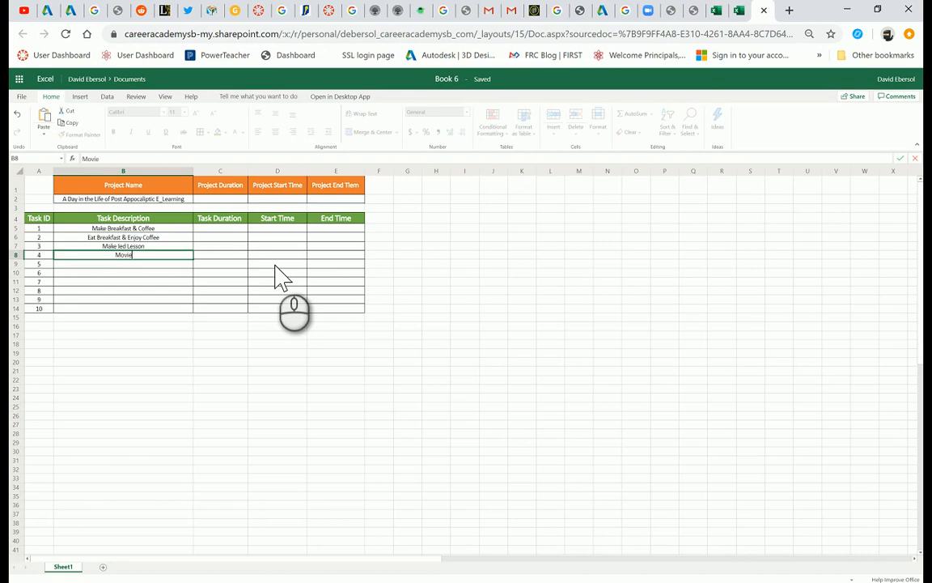
{"action": "type", "text": " Break"}
{"action": "key", "text": "Return"}
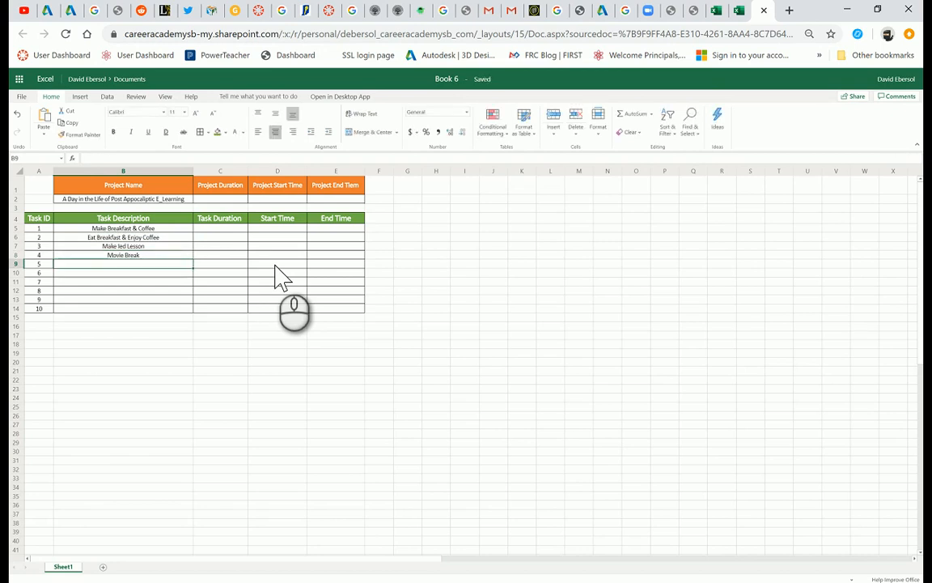
Enter the task descriptions "Make Lunch" in B9 and "Eat Lunch" in B10.
{"action": "type", "text": "Make Lunch"}
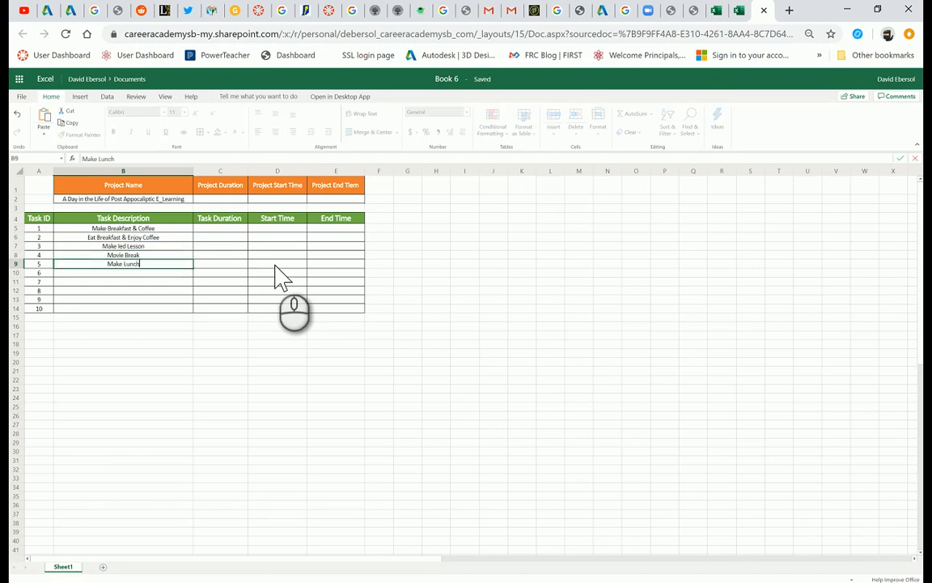
{"action": "key", "text": "Return"}
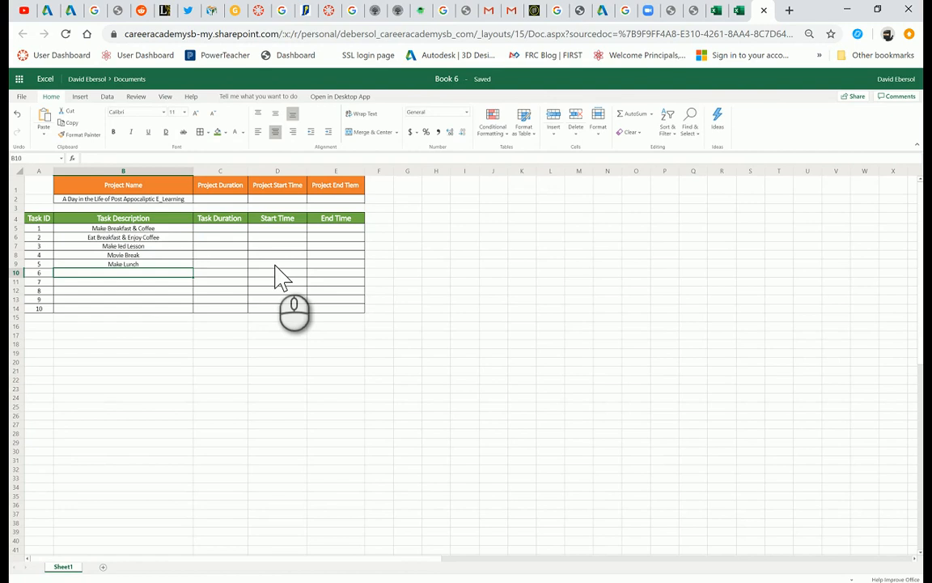
{"action": "type", "text": "Eat Lun"}
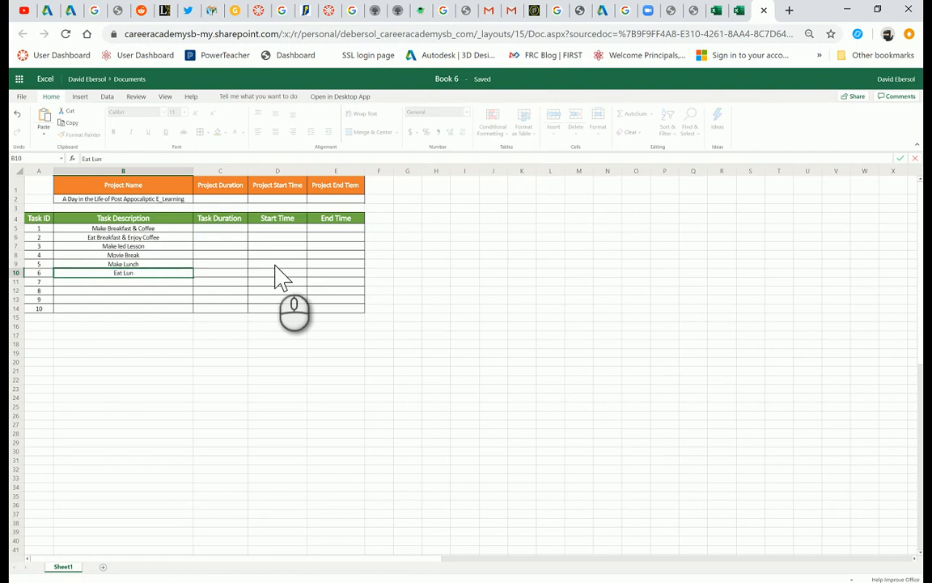
{"action": "type", "text": "ch"}
{"action": "key", "text": "Return"}
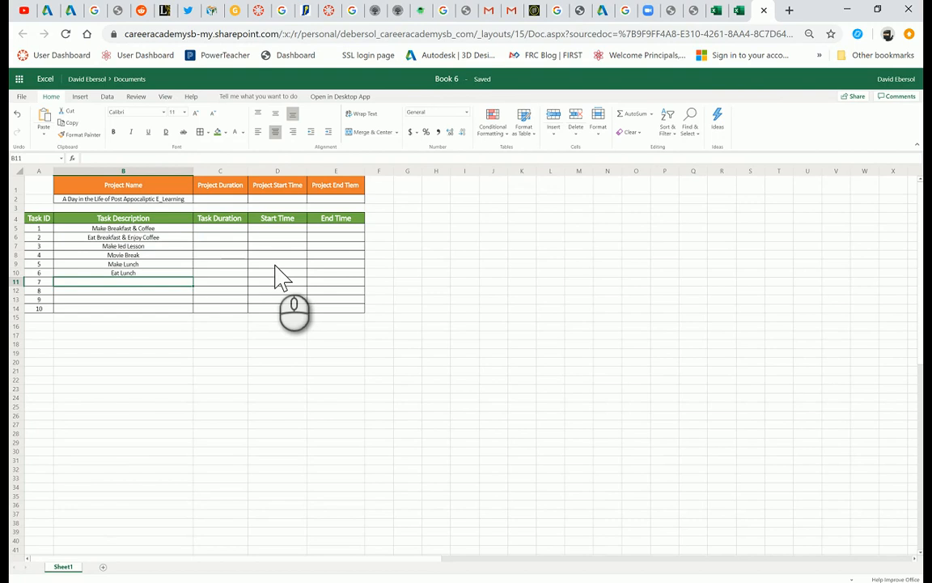
Enter the task descriptions "Lay Daughter Down for Nap" in B11 and "Make CIM Lesson" in B12.
{"action": "type", "text": "Lay D"}
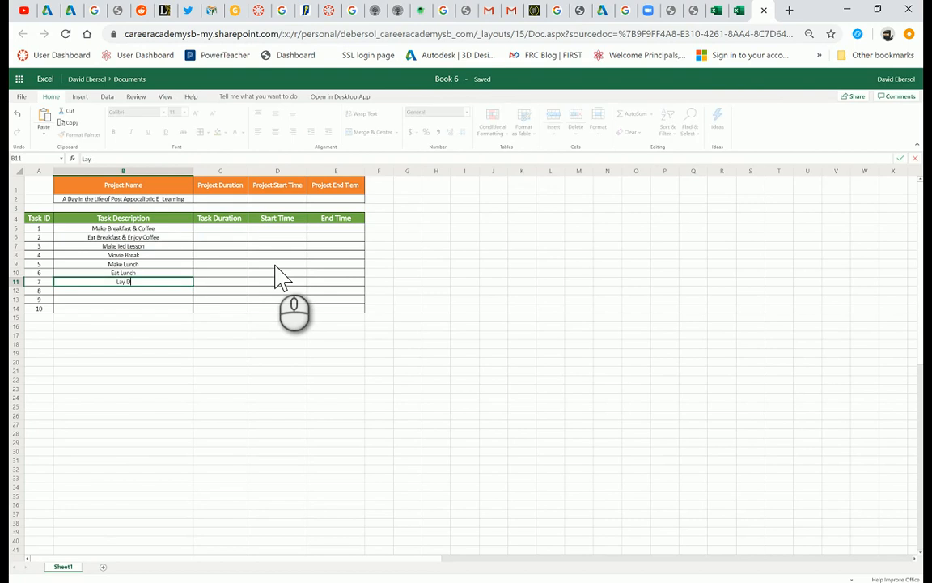
{"action": "type", "text": "aughter Do"}
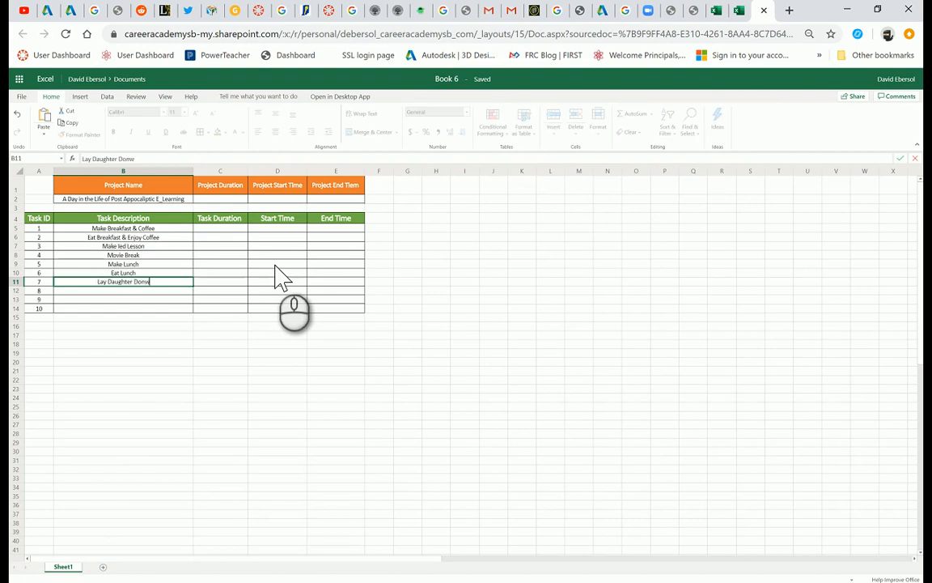
{"action": "type", "text": "wn for Nap"}
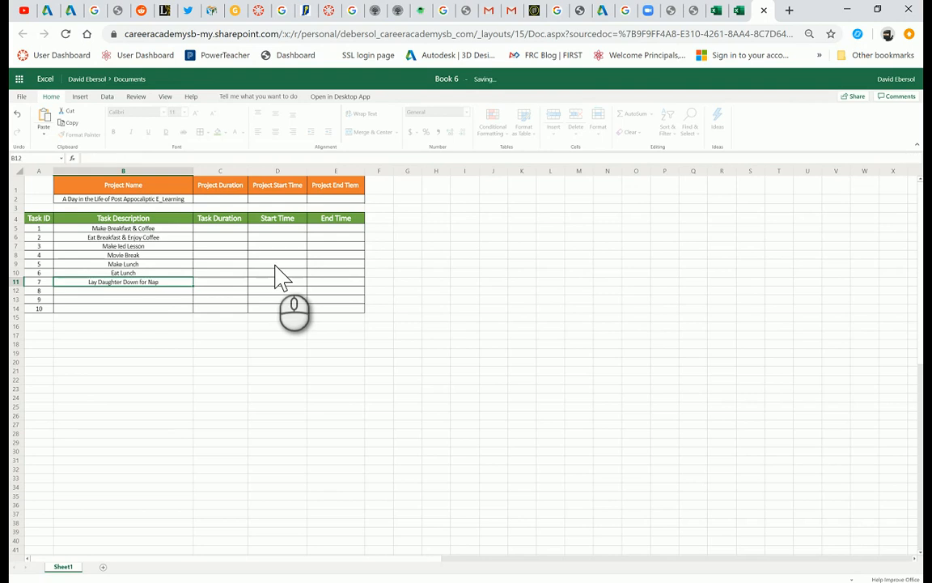
{"action": "key", "text": "Return"}
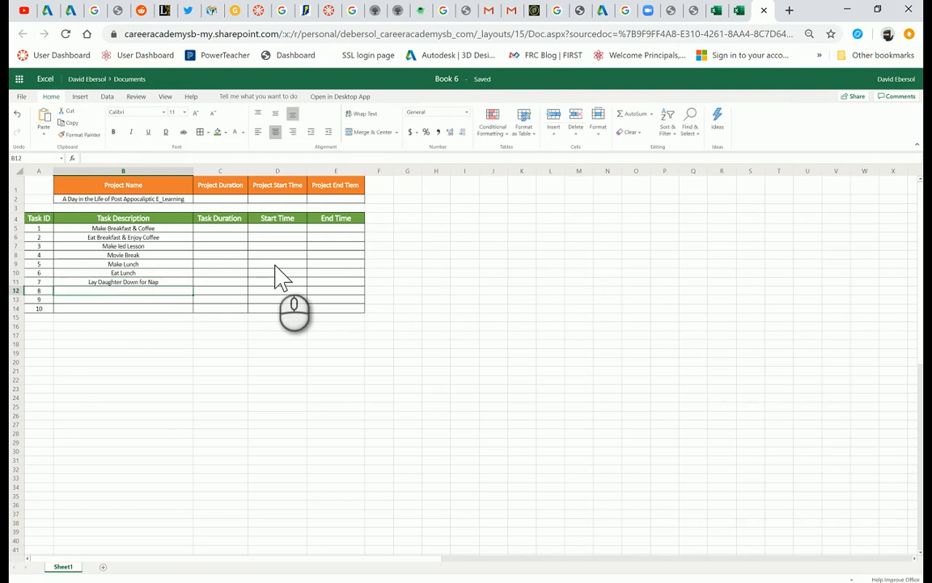
{"action": "type", "text": "Make CIM Lesson"}
{"action": "key", "text": "Return"}
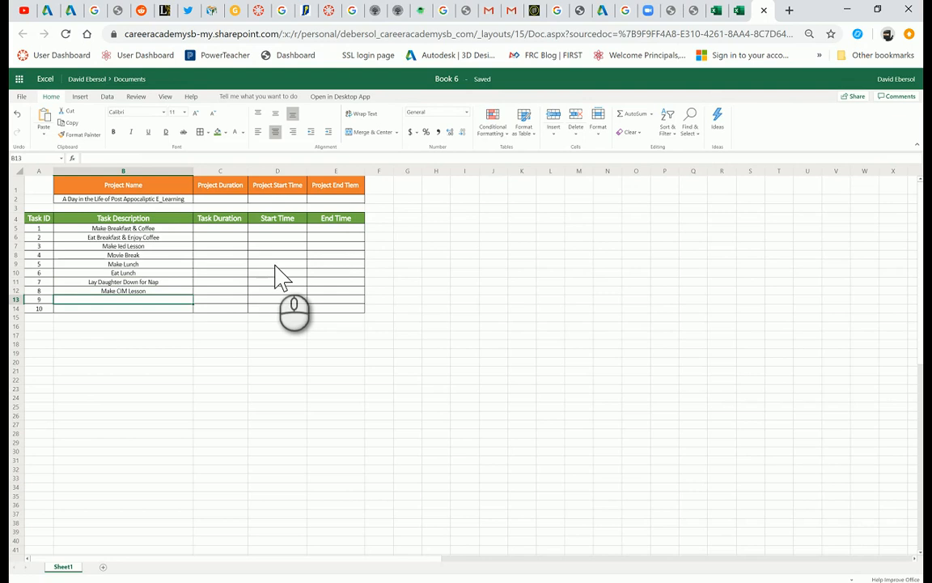
Enter the task descriptions "Update Grades" in B13 and "Make Robotics LEssson" in B14.
{"action": "type", "text": "g"}
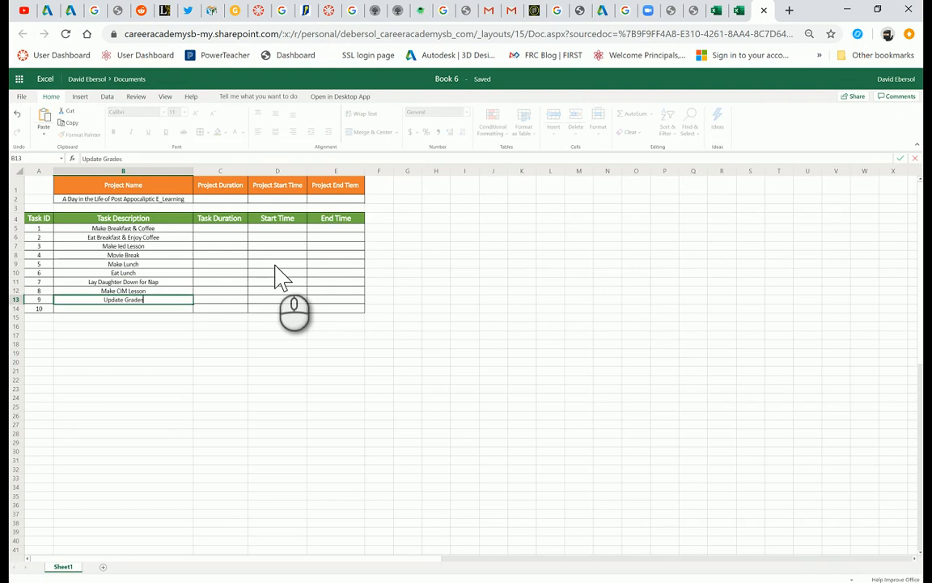
{"action": "type", "text": "pdate Grades"}
{"action": "key", "text": "Return"}
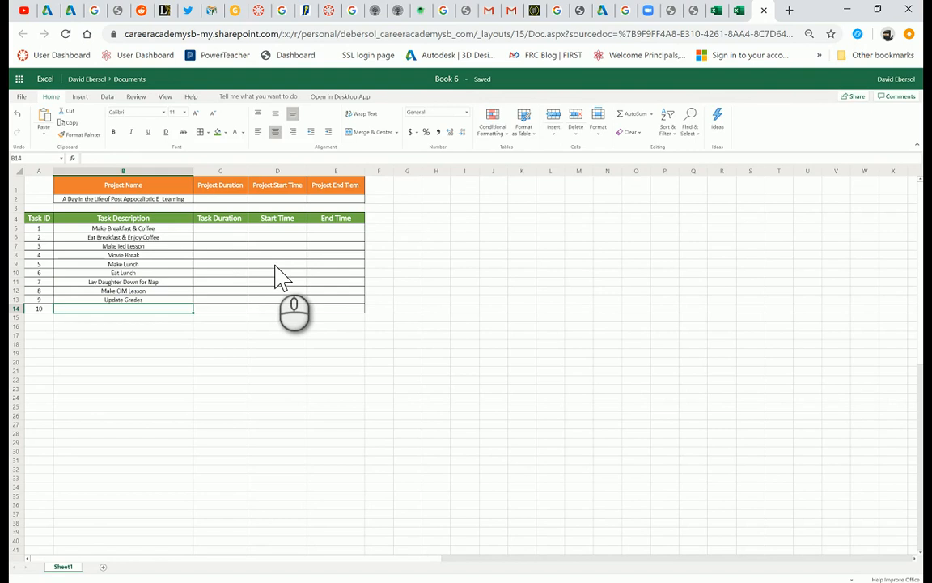
{"action": "type", "text": "Make Robotics"}
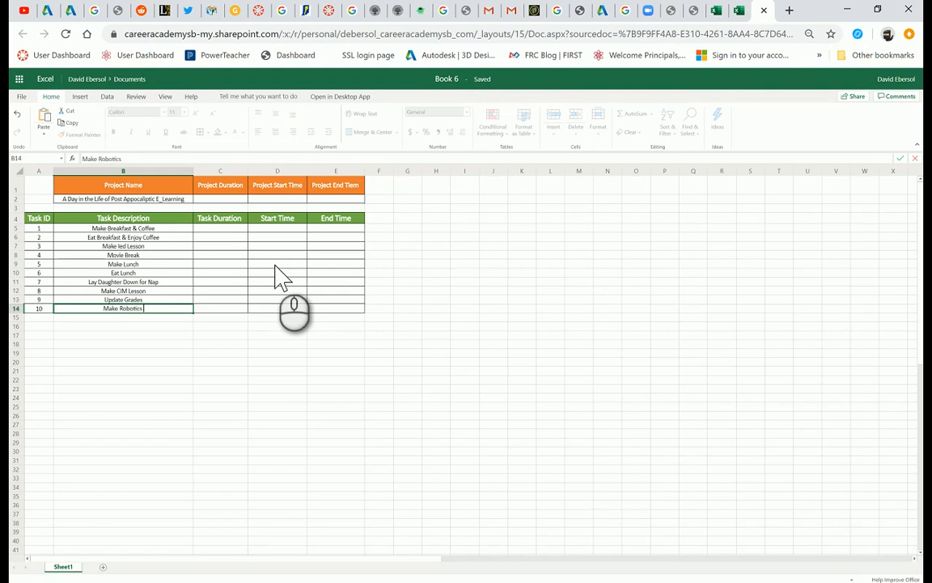
{"action": "type", "text": " LEsson"}
{"action": "key", "text": "Return"}
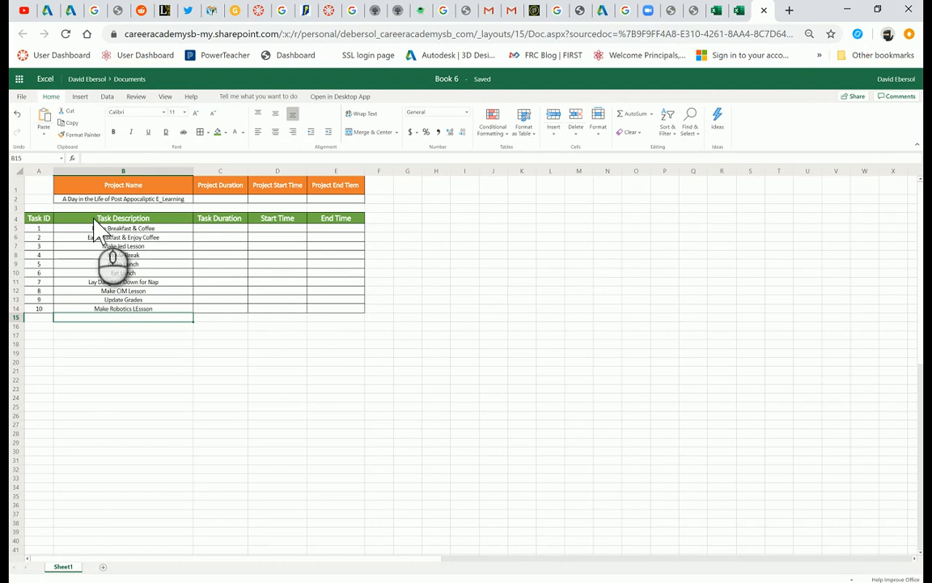
Fill the single task ID in A14 down to A23.
{"action": "left_click_drag", "start_coordinate": [39, 228], "coordinate": [137, 312]}
{"action": "left_click", "coordinate": [138, 311]}
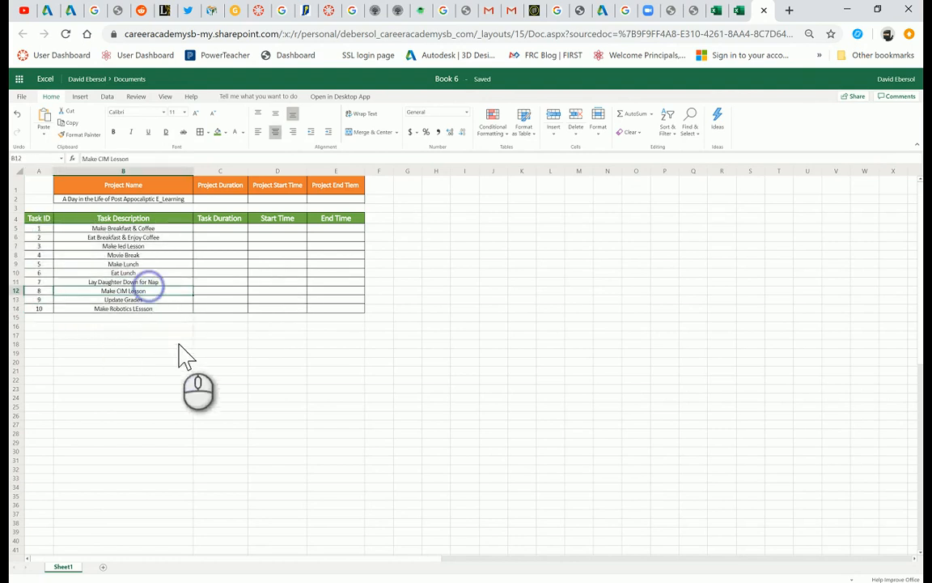
{"action": "left_click", "coordinate": [46, 310]}
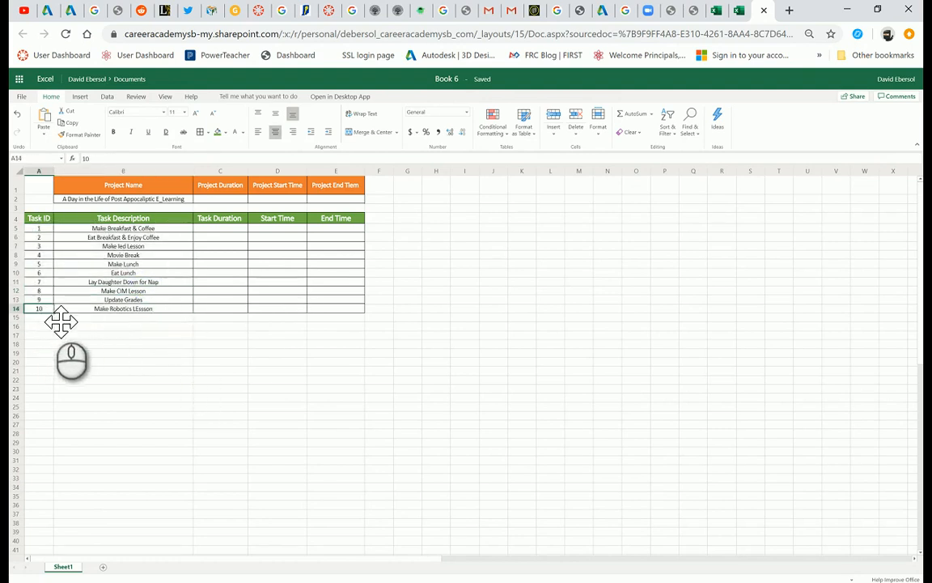
{"action": "mouse_move", "coordinate": [53, 312]}
{"action": "left_mouse_down"}
{"action": "mouse_move", "coordinate": [66, 325]}
{"action": "mouse_move", "coordinate": [67, 392]}
{"action": "left_mouse_up"}
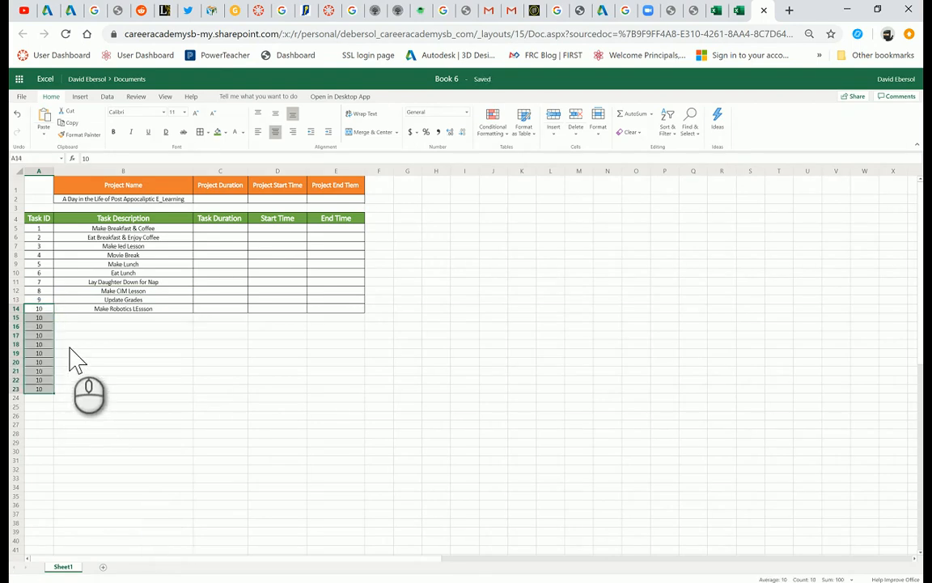
Extend the task ID series from 9 and 10 in A13 and A14 down to A23, and remove the added IDs in A15 to A23.
{"action": "left_click", "coordinate": [43, 298]}
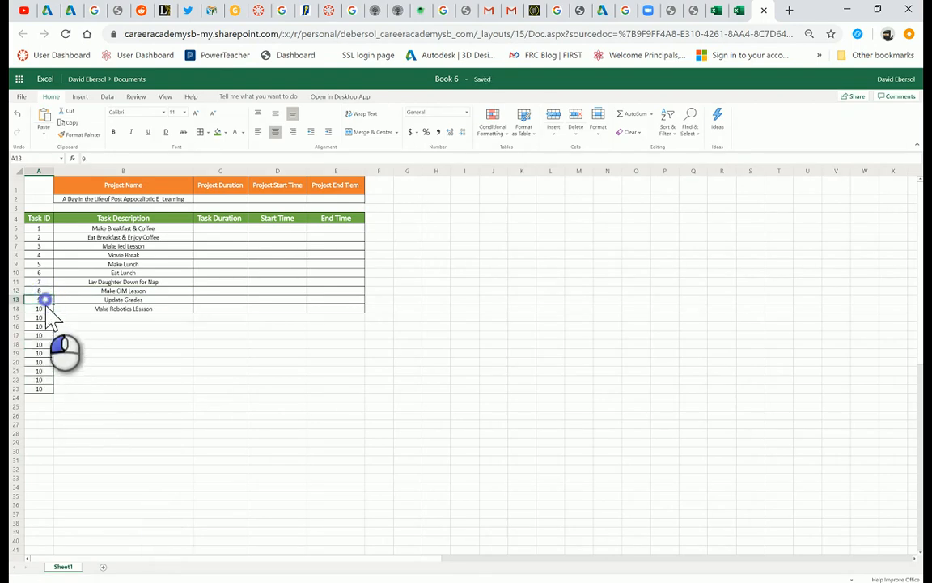
{"action": "left_click_drag", "start_coordinate": [54, 308], "coordinate": [71, 395]}
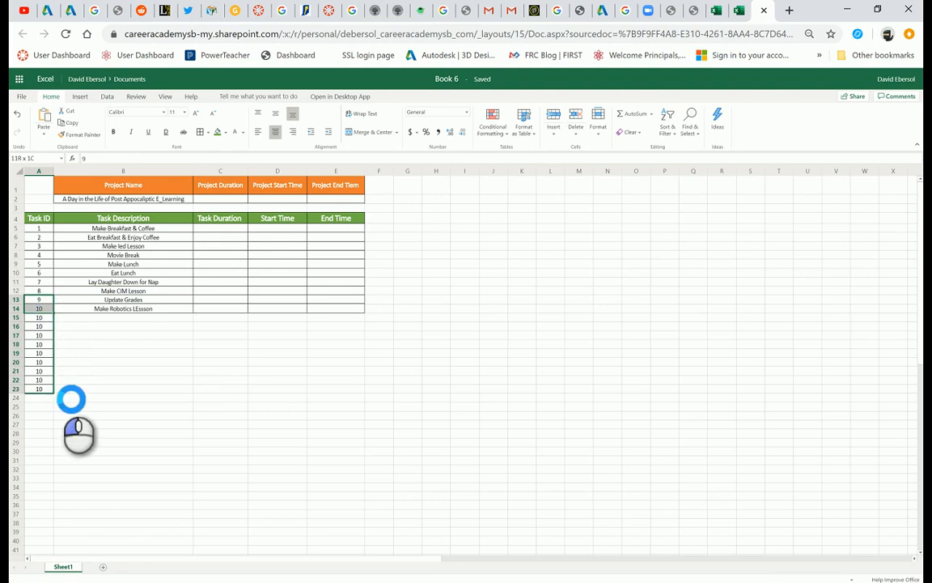
{"action": "left_click_drag", "start_coordinate": [48, 317], "coordinate": [50, 390]}
{"action": "key", "text": "Delete"}
{"action": "left_click", "coordinate": [81, 362]}
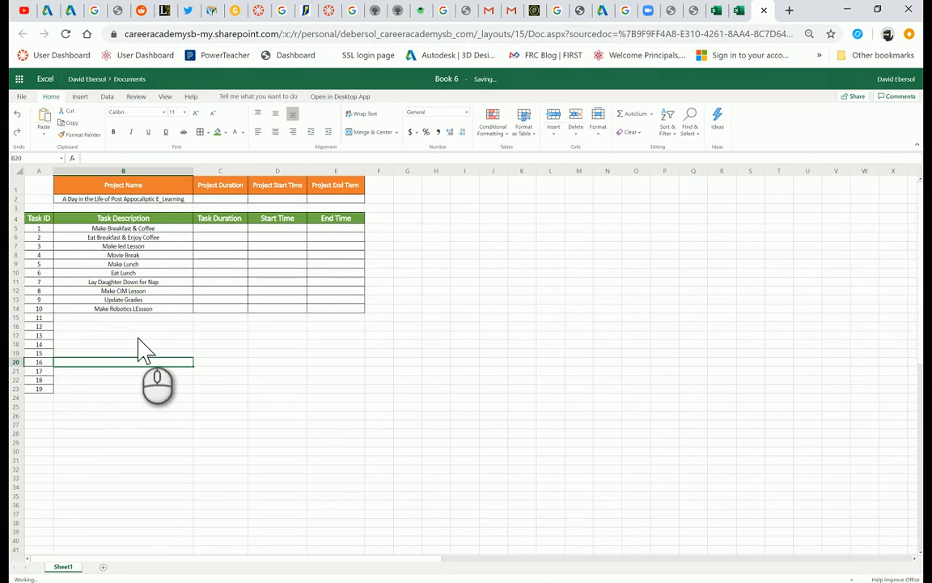
Enter 8:00 AM as the start time of the first task in D5.
{"action": "left_click", "coordinate": [215, 228]}
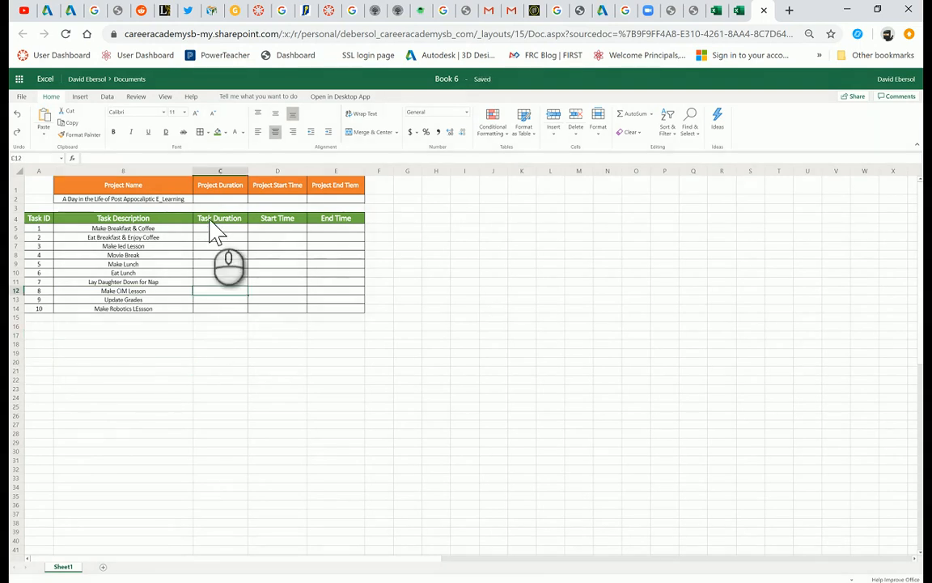
{"action": "left_click", "coordinate": [288, 229]}
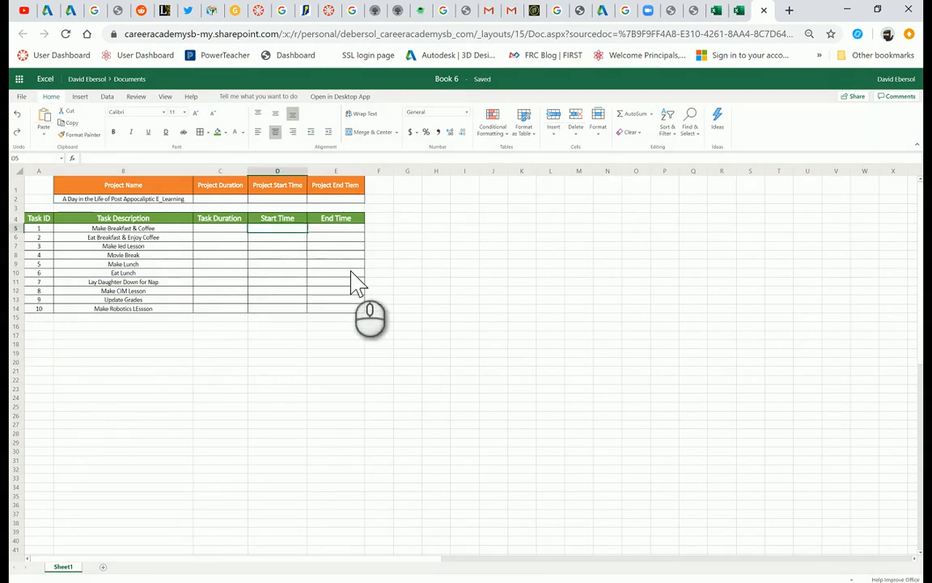
{"action": "type", "text": "8:00 am"}
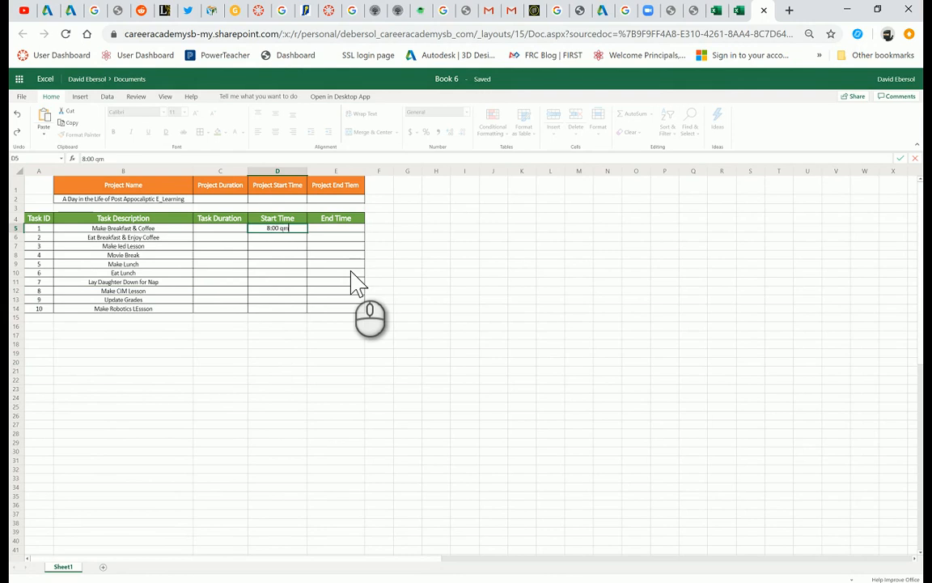
{"action": "key", "text": "Return"}
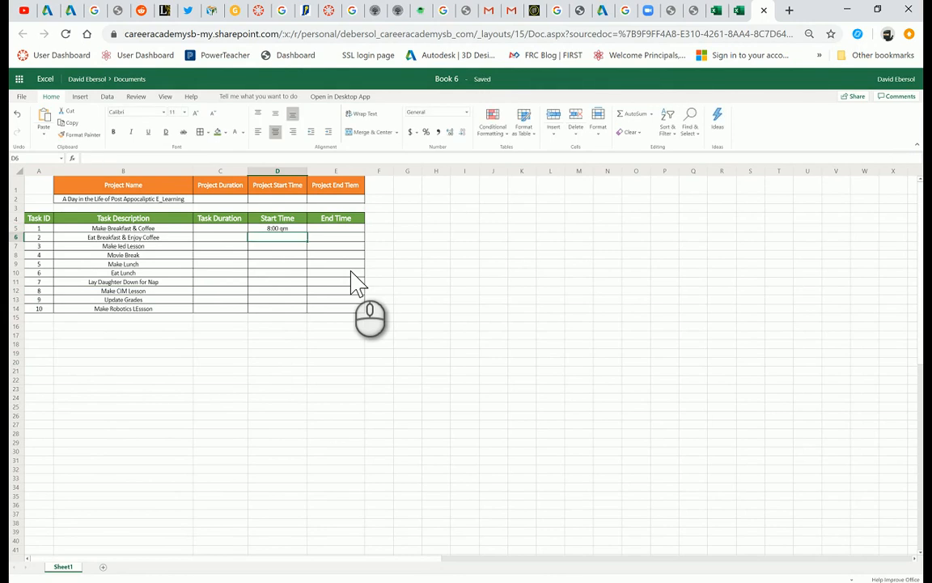
{"action": "key", "text": "Up"}
{"action": "left_click", "coordinate": [146, 159]}
{"action": "key", "text": "BackSpace"}
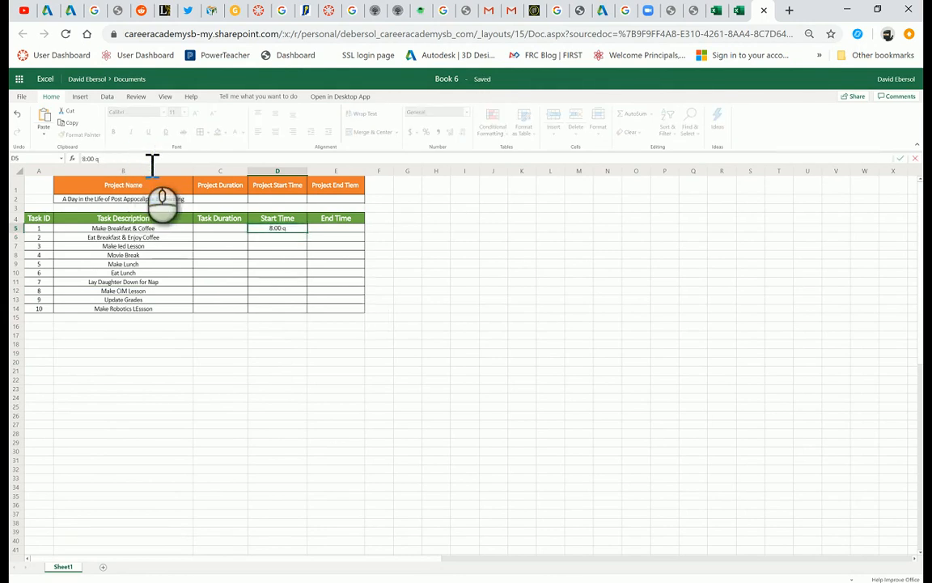
{"action": "key", "text": "Return"}
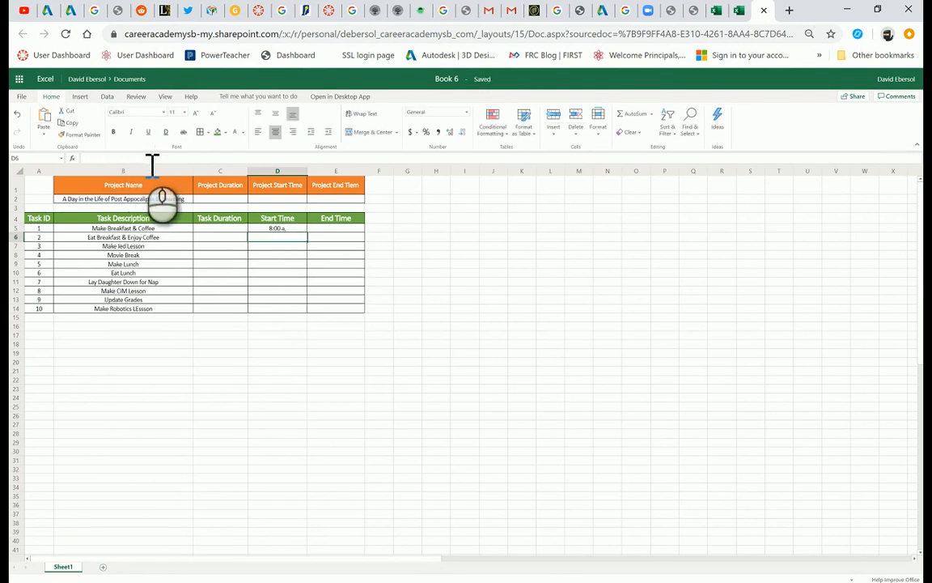
{"action": "double_click", "coordinate": [283, 229]}
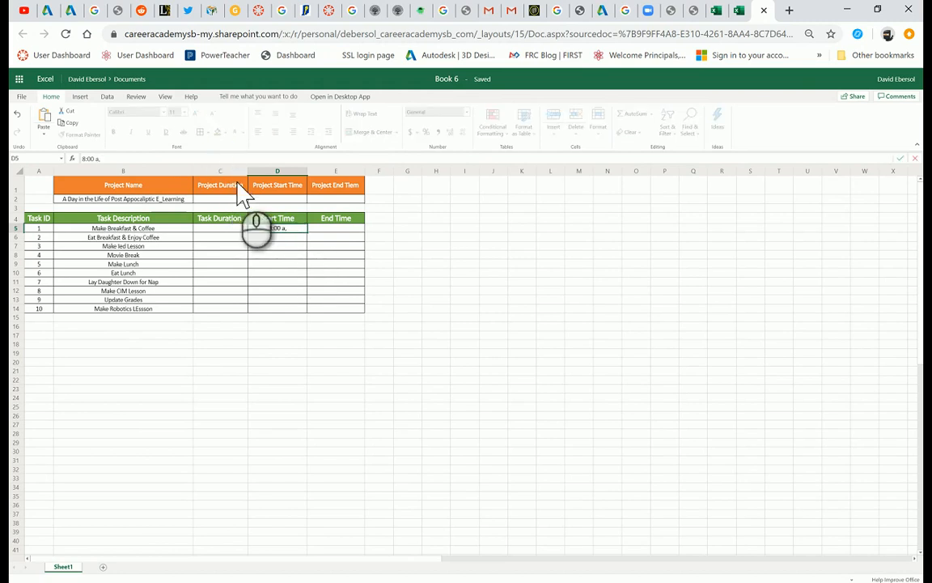
{"action": "type", "text": "m"}
{"action": "key", "text": "Return"}
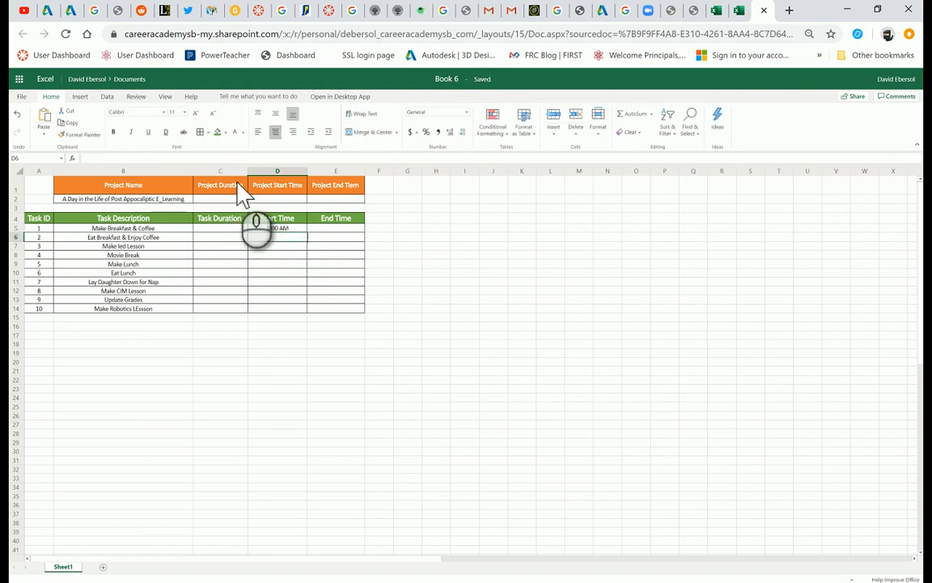
Format the start and end time cells D5:E14 with the Time number format of type 1:30 PM.
{"action": "left_click", "coordinate": [273, 219]}
{"action": "left_click", "coordinate": [274, 228]}
{"action": "left_click_drag", "start_coordinate": [277, 235], "coordinate": [340, 309]}
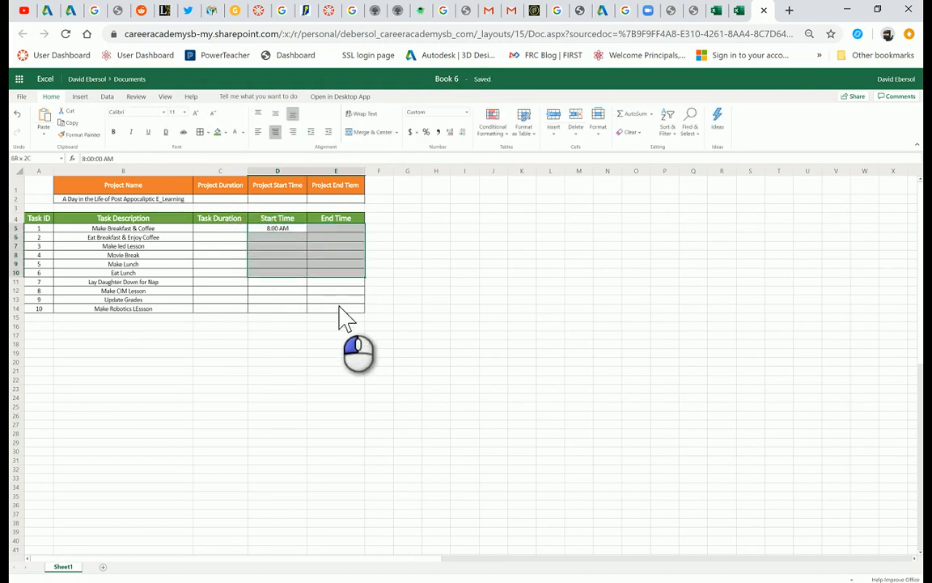
{"action": "right_click", "coordinate": [302, 274]}
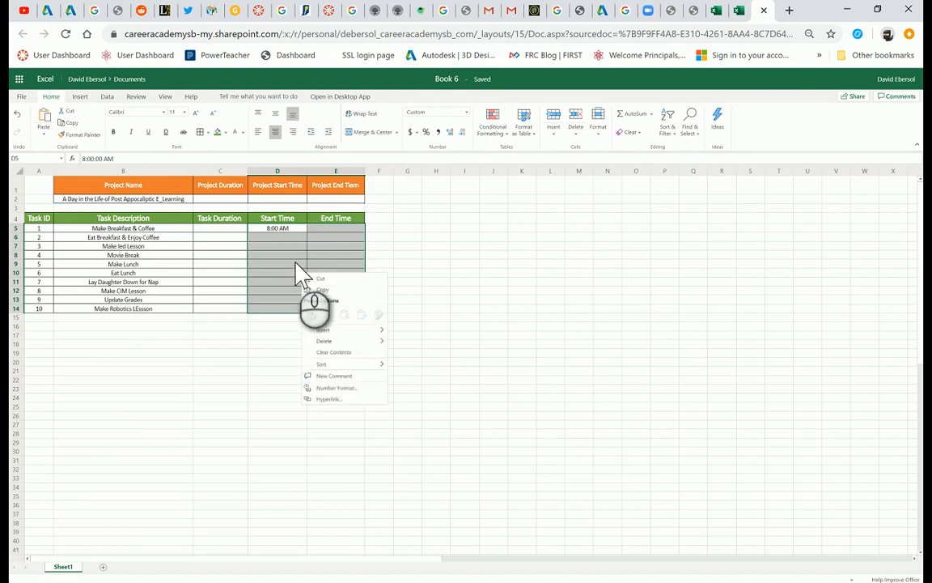
{"action": "left_click", "coordinate": [333, 388]}
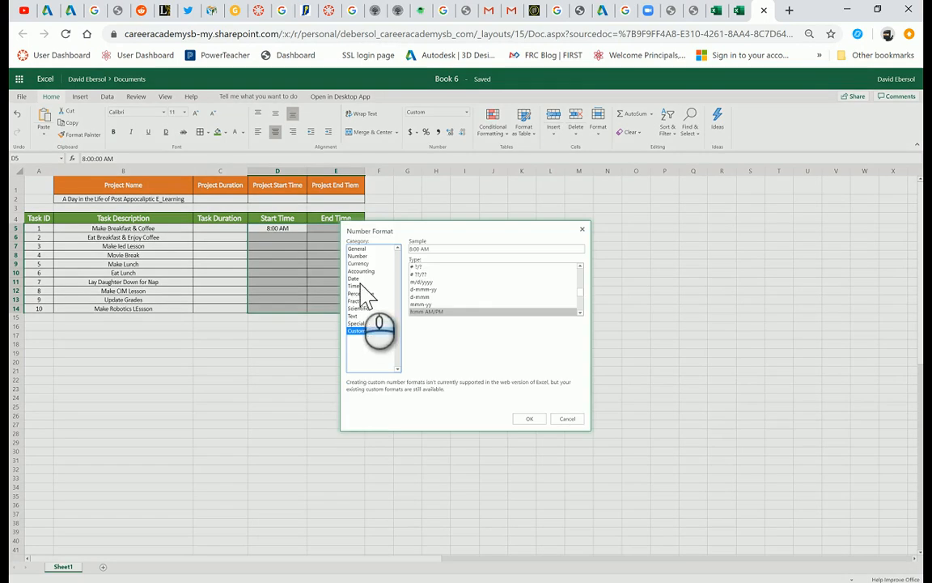
{"action": "left_click", "coordinate": [362, 287]}
{"action": "left_click", "coordinate": [454, 282]}
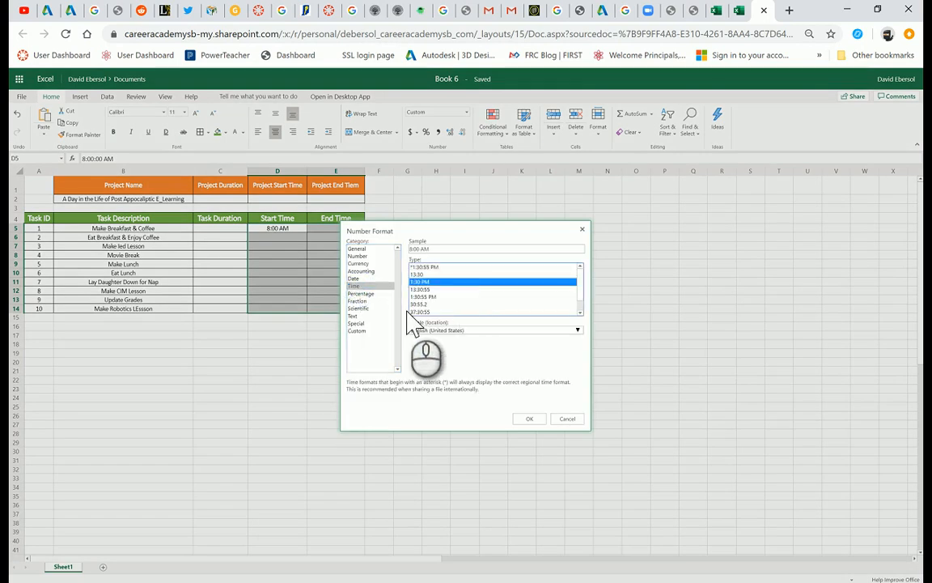
{"action": "left_click", "coordinate": [528, 419]}
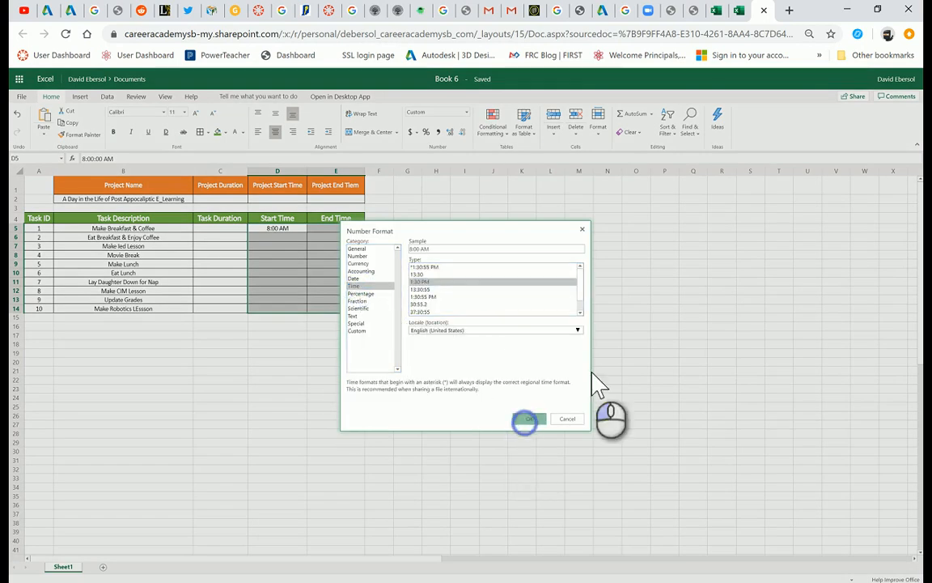
{"action": "left_click", "coordinate": [273, 229]}
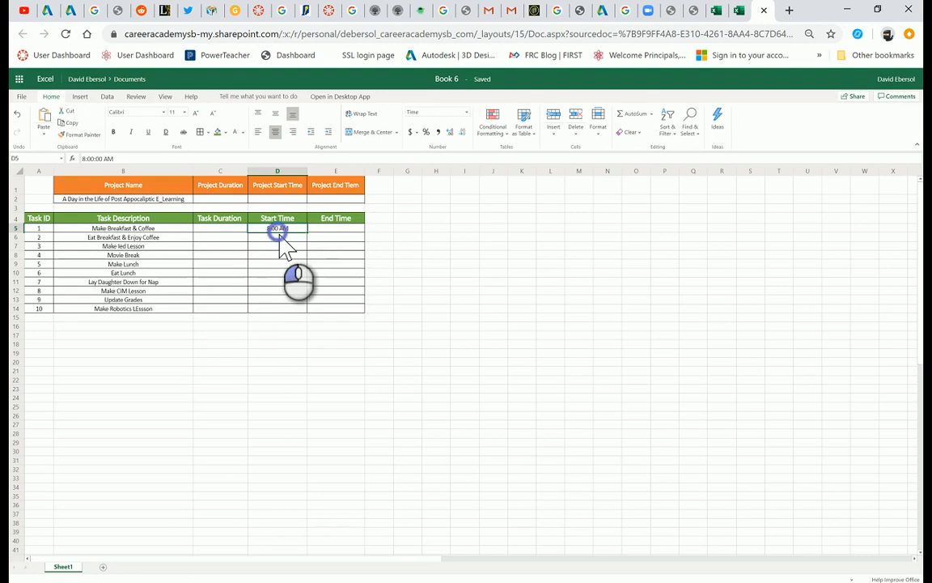
{"action": "left_click", "coordinate": [280, 236]}
{"action": "left_click", "coordinate": [316, 227]}
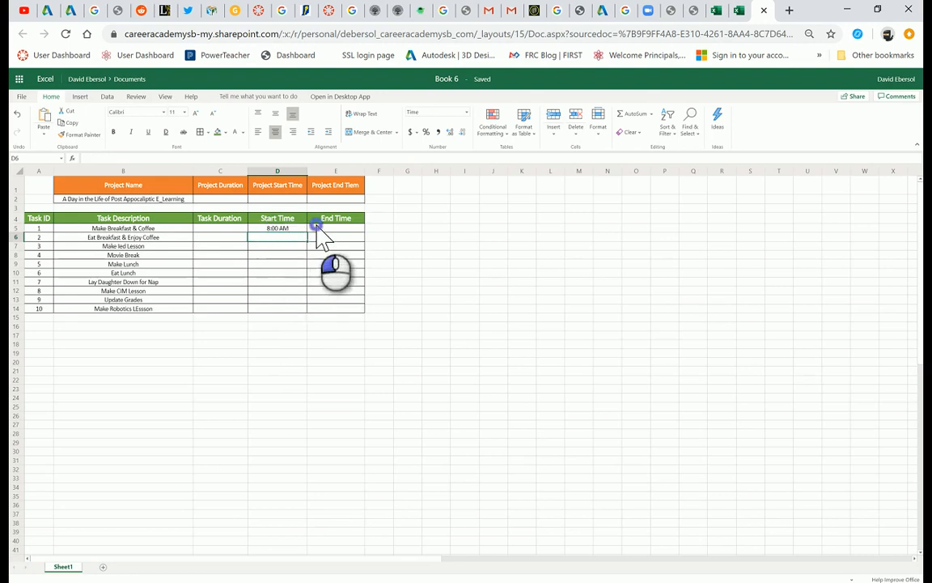
Enter a duration of 15 in C5 and an end time of 8:15 AM in E5 for the first task.
{"action": "left_click", "coordinate": [220, 228]}
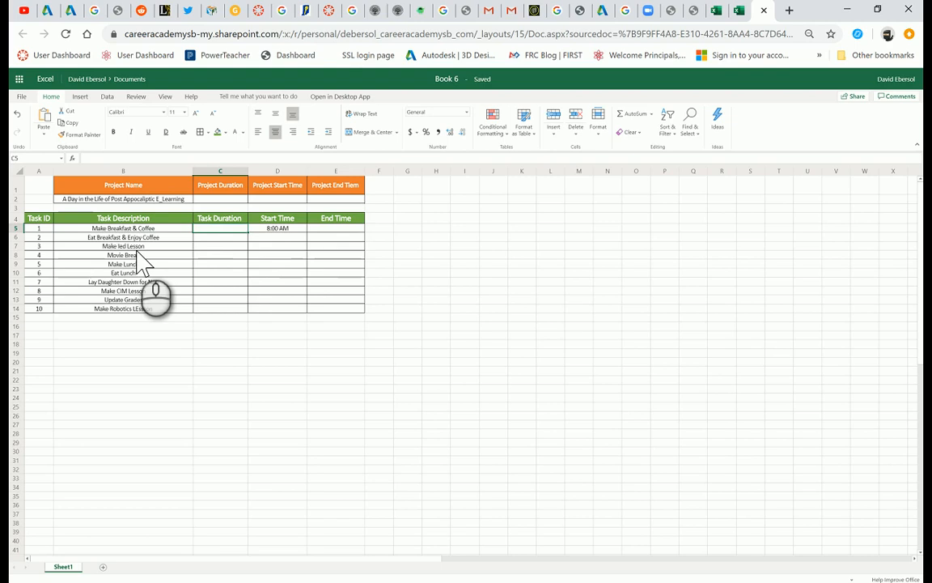
{"action": "type", "text": "15"}
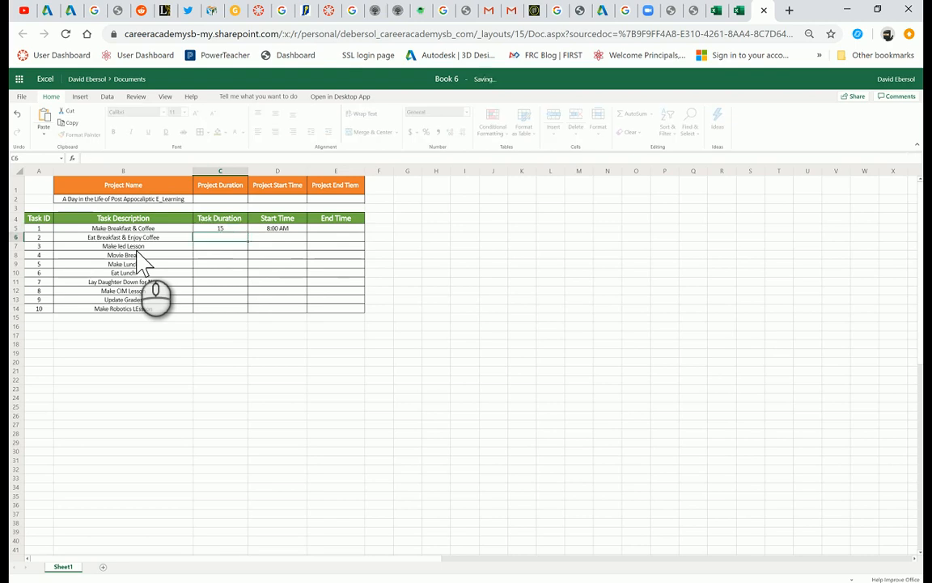
{"action": "key", "text": "Return"}
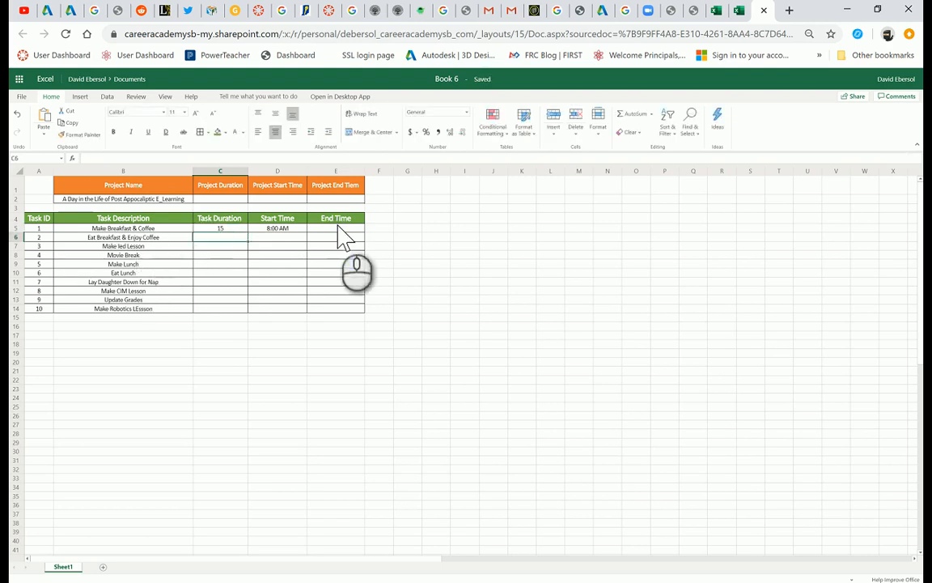
{"action": "left_click", "coordinate": [311, 229]}
{"action": "type", "text": "="}
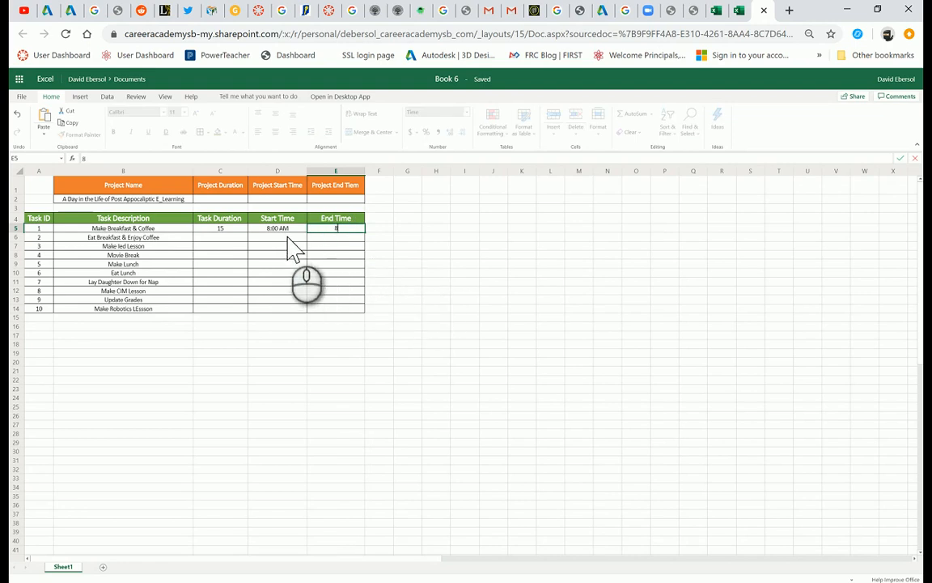
{"action": "type", "text": ":15"}
{"action": "key", "text": "Return"}
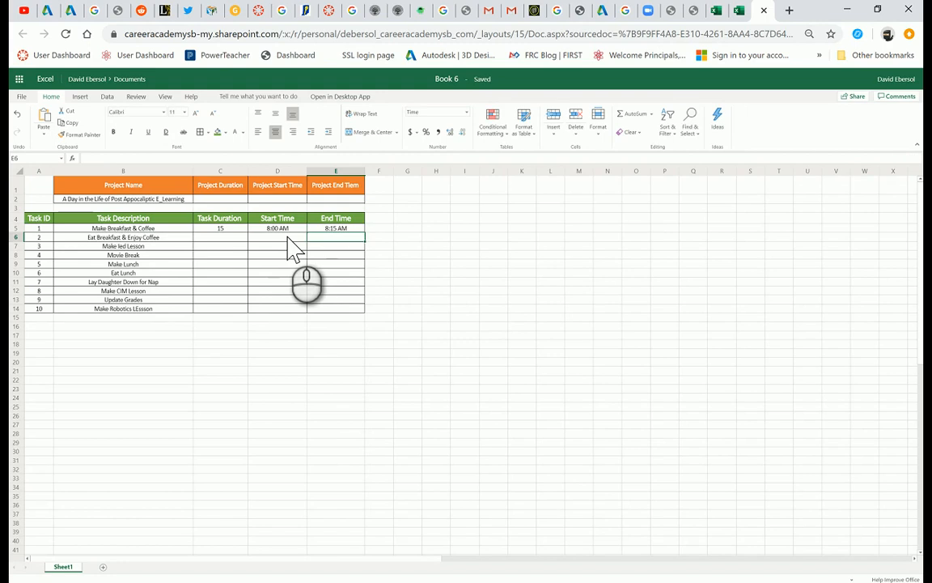
Set the first task's duration in C5 to 60.
{"action": "key", "text": "Up"}
{"action": "key", "text": "Left"}
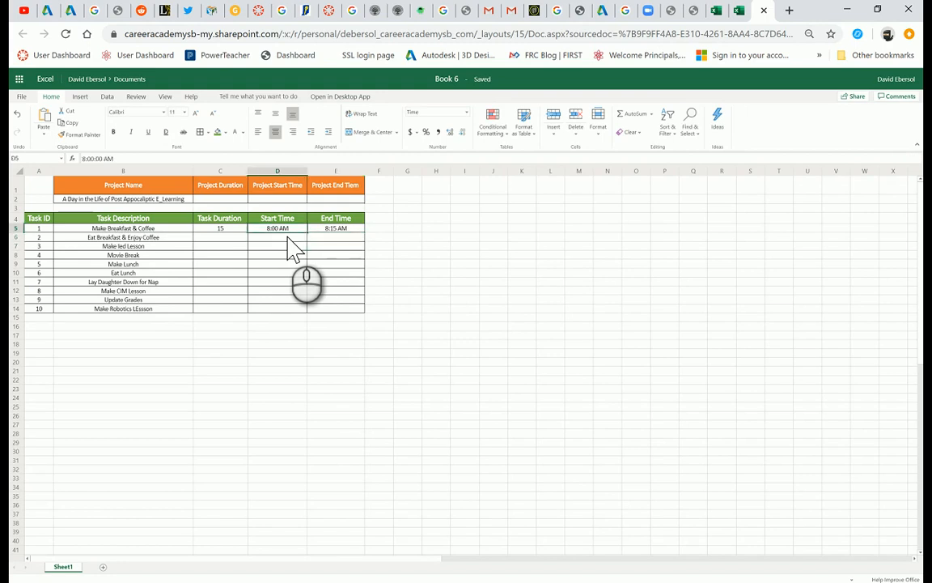
{"action": "key", "text": "Left"}
{"action": "type", "text": "1"}
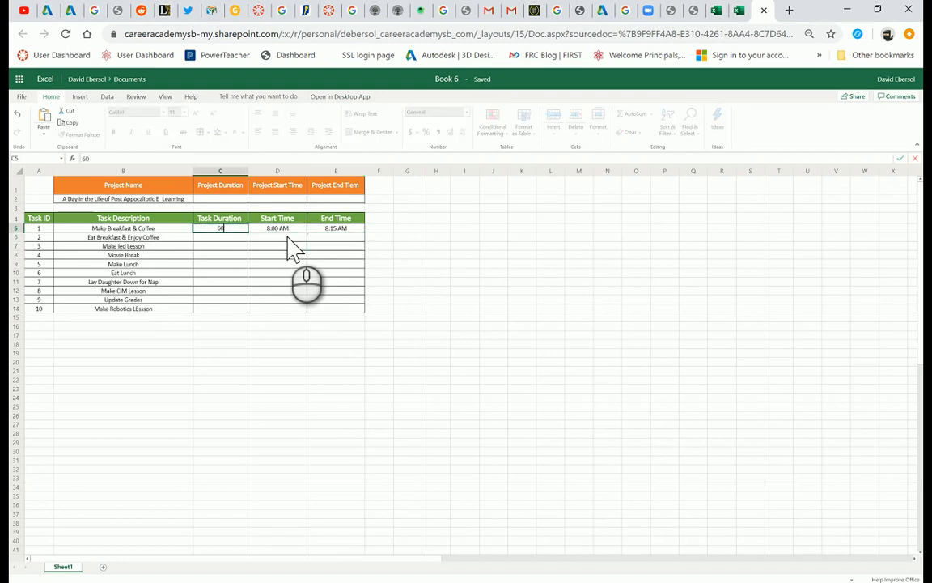
{"action": "key", "text": "Return"}
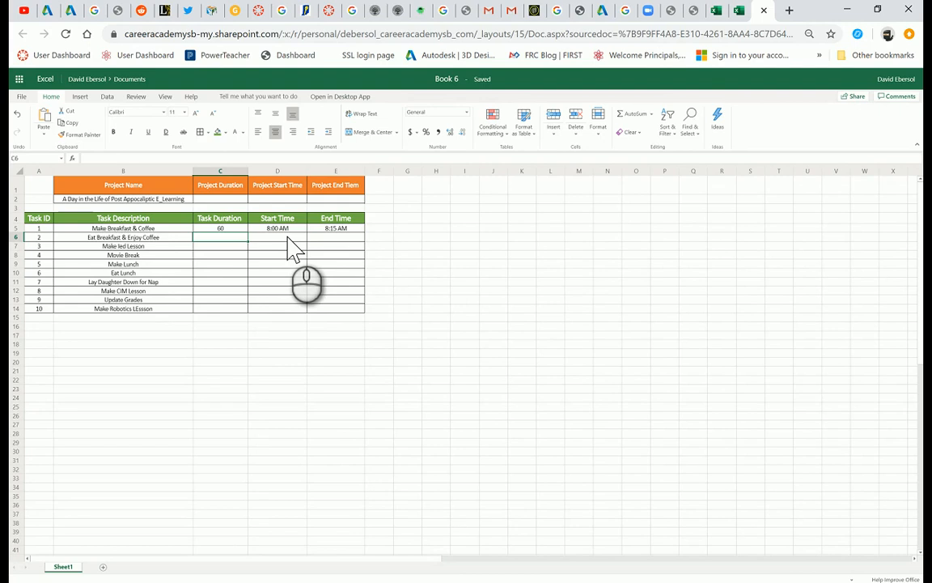
Replace the first task's end time in E5 with the formula =D5+C5, adding the duration to the start time.
{"action": "key", "text": "Up"}
{"action": "key", "text": "Right"}
{"action": "key", "text": "Right"}
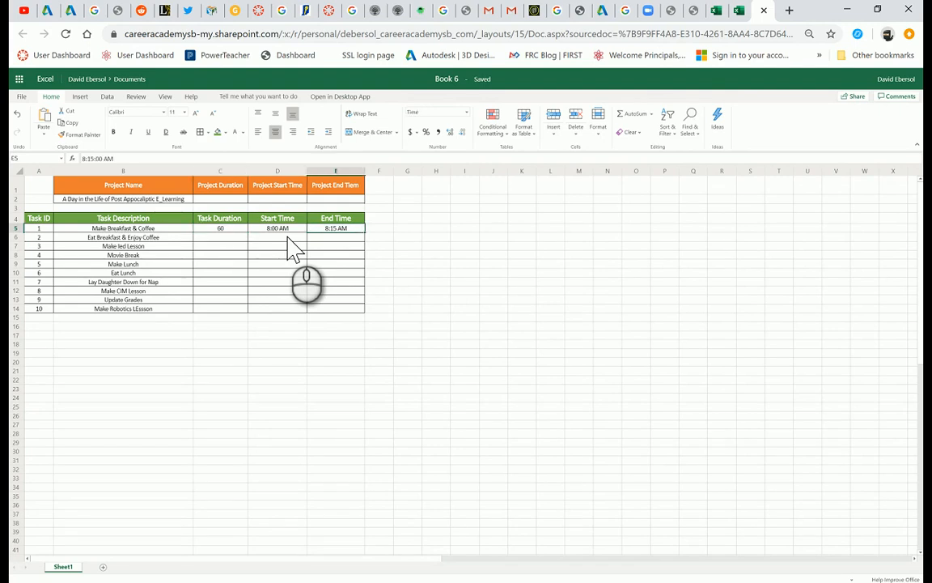
{"action": "type", "text": "="}
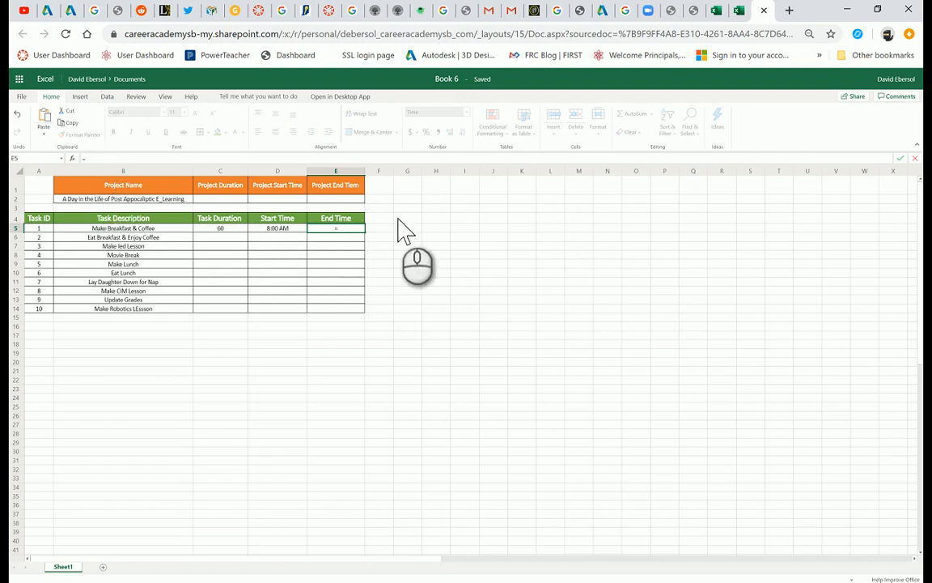
{"action": "left_click", "coordinate": [293, 229]}
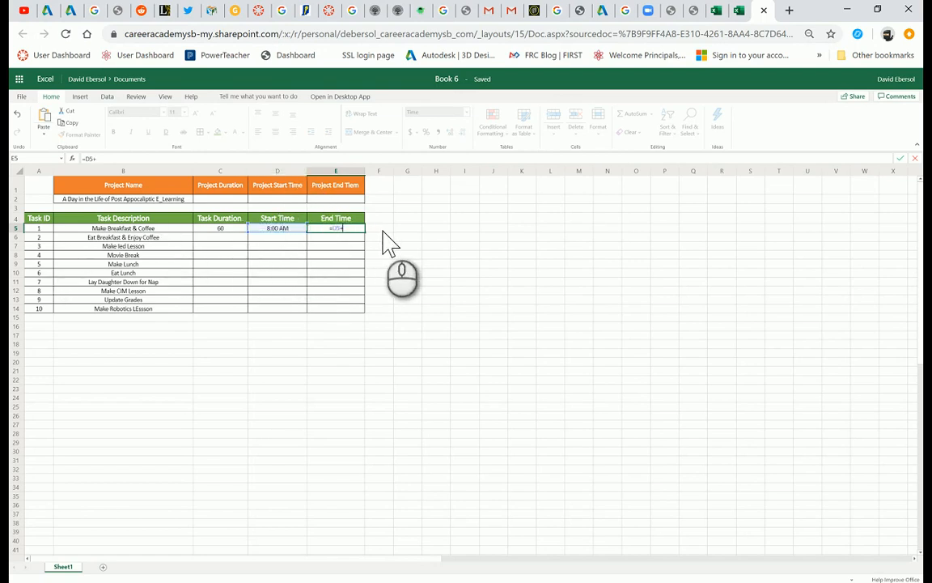
{"action": "left_click", "coordinate": [220, 228]}
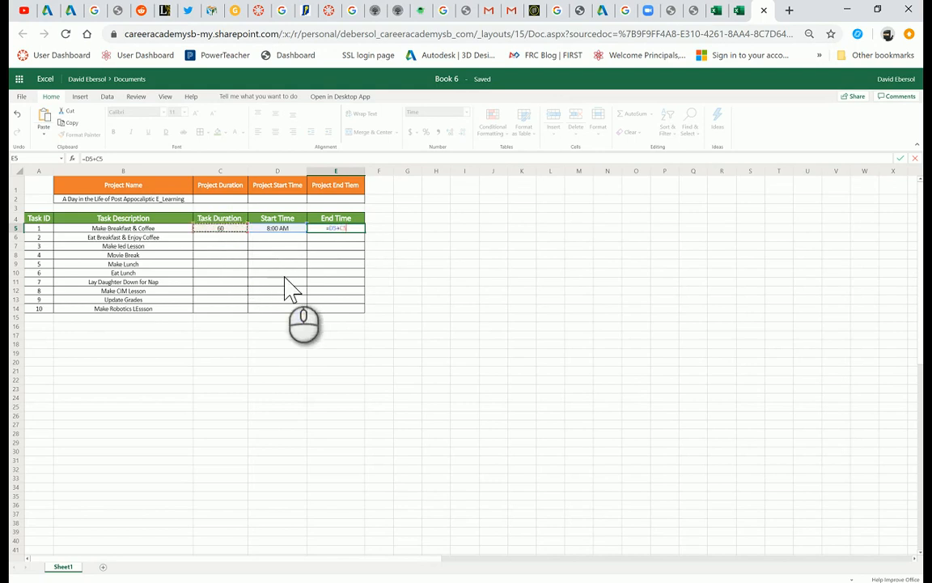
{"action": "key", "text": "Return"}
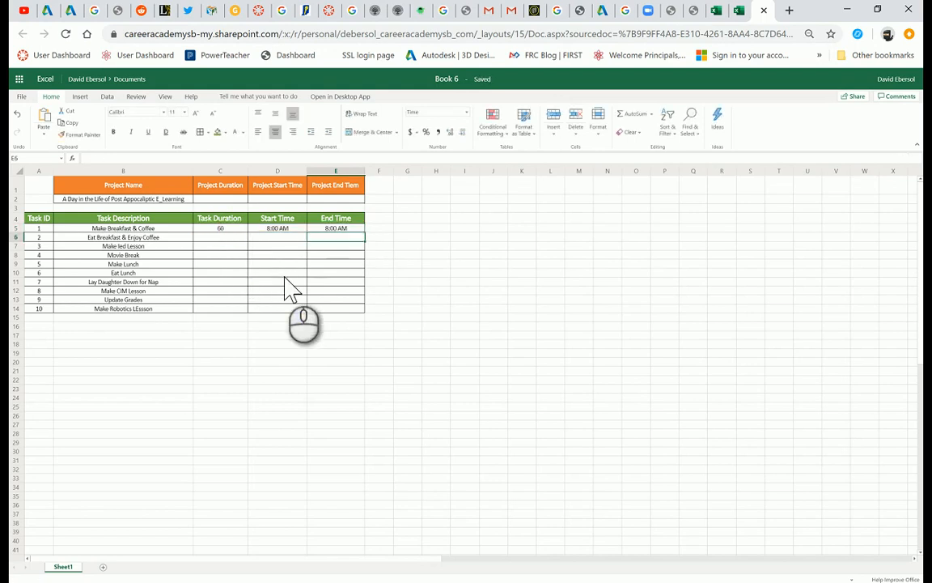
Enter the example numbers 5 in I4 and 6 in I5 beside the task table.
{"action": "left_click", "coordinate": [474, 220]}
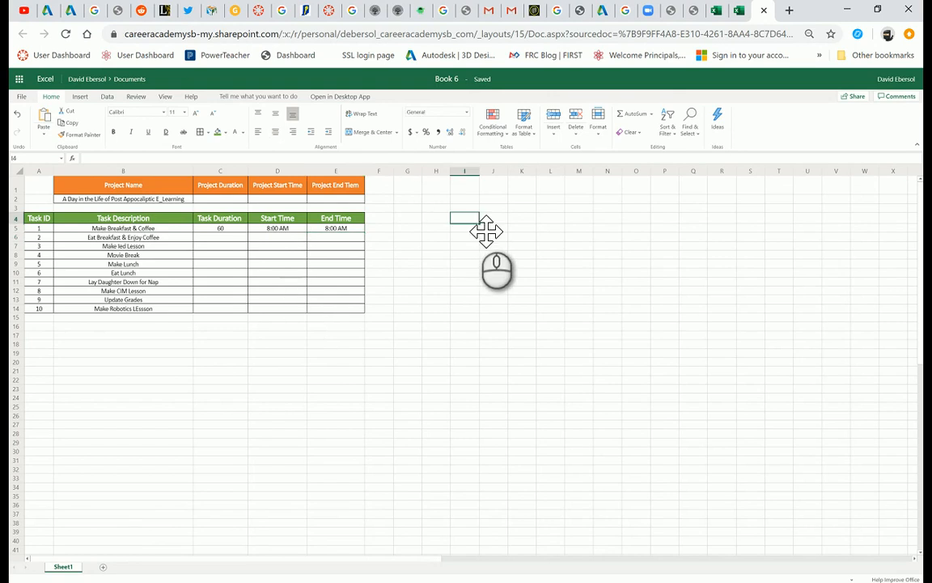
{"action": "type", "text": "5"}
{"action": "key", "text": "Return"}
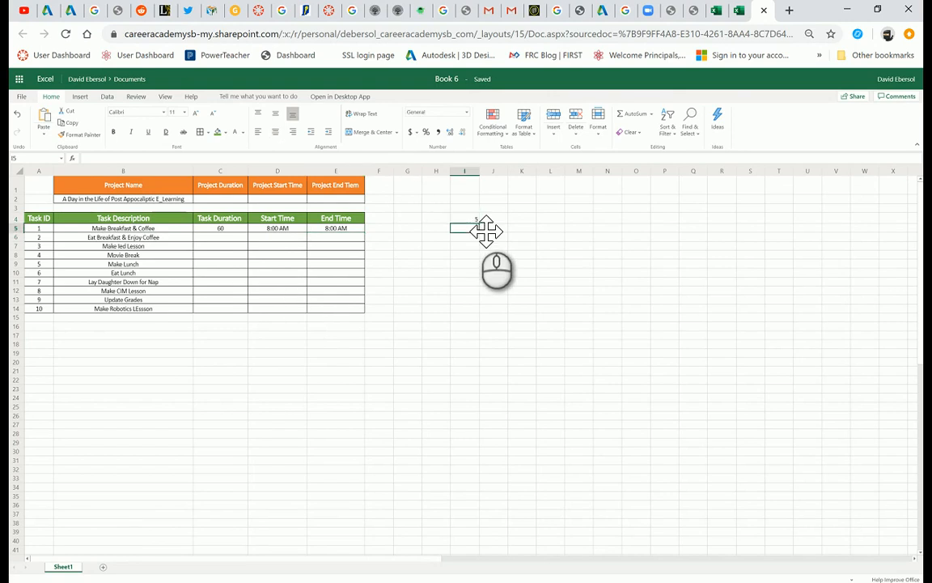
{"action": "type", "text": "6"}
{"action": "left_click", "coordinate": [506, 219]}
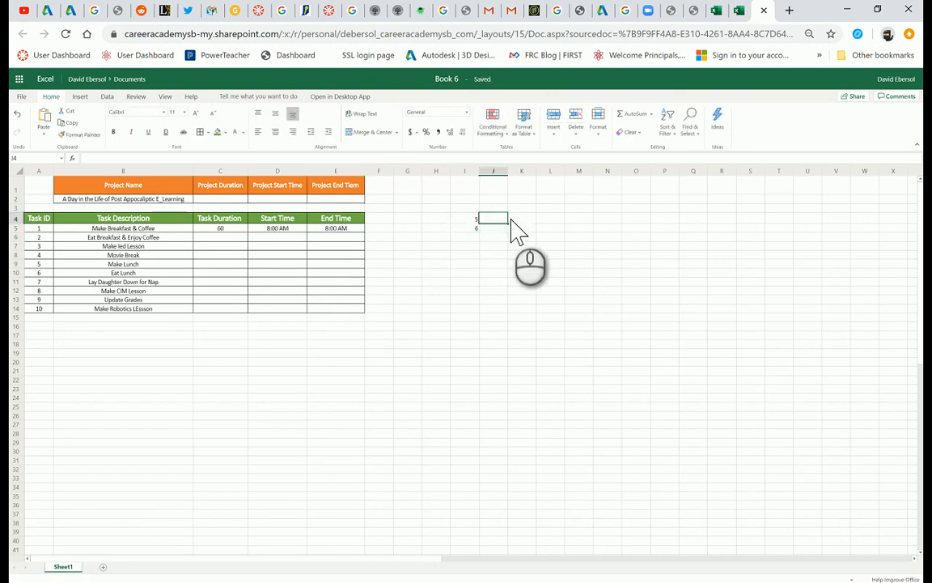
Add the two example numbers in I7 with the formula =I4+I5.
{"action": "key", "text": "Down"}
{"action": "key", "text": "Left"}
{"action": "key", "text": "Down"}
{"action": "key", "text": "Down"}
{"action": "type", "text": "="}
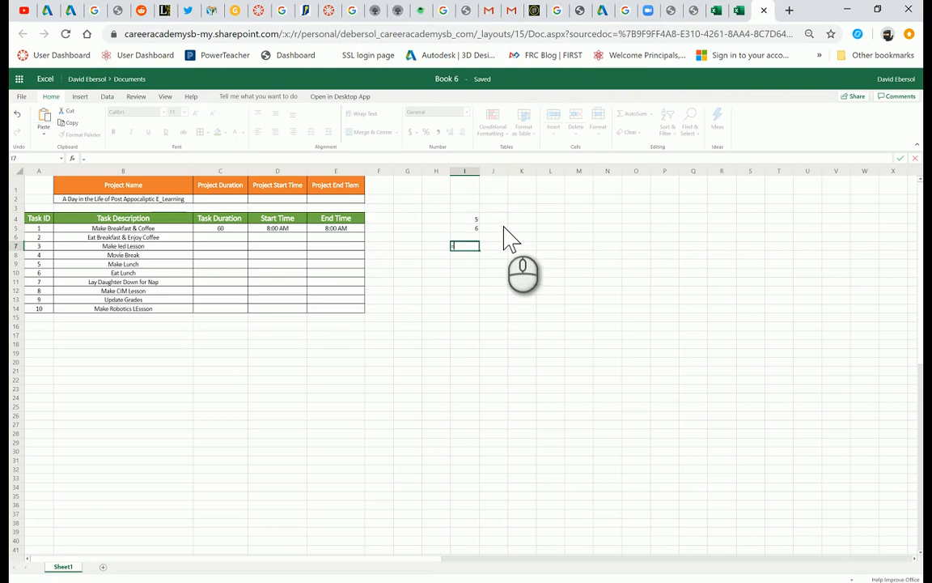
{"action": "left_click", "coordinate": [465, 218]}
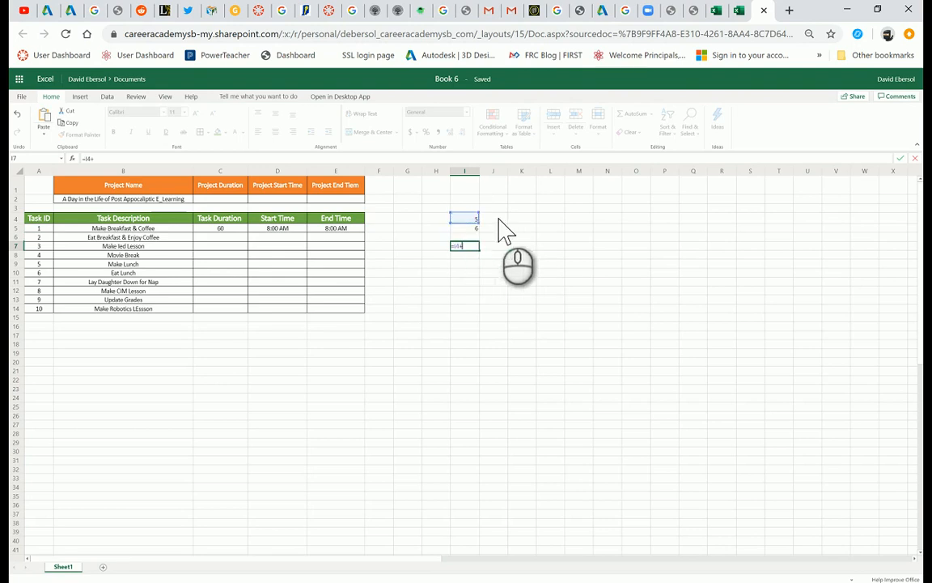
{"action": "type", "text": "+"}
{"action": "left_click", "coordinate": [476, 229]}
{"action": "key", "text": "Return"}
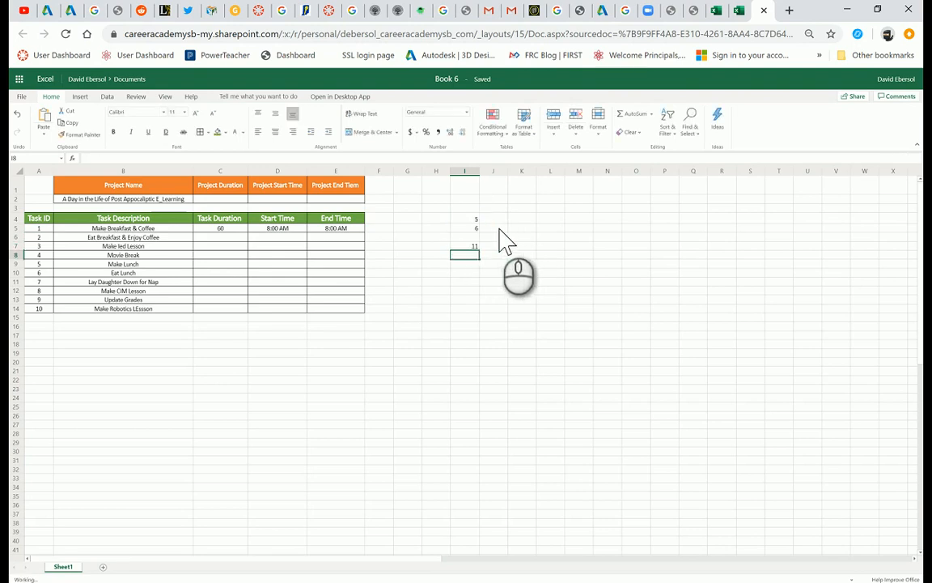
Set the first example number in I4 to 10.
{"action": "left_click", "coordinate": [474, 218]}
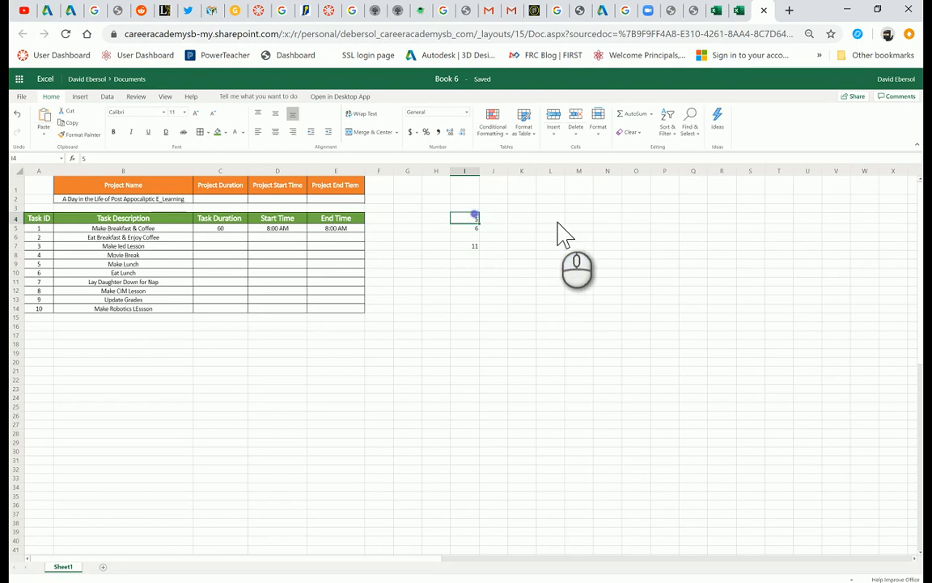
{"action": "type", "text": "10"}
{"action": "key", "text": "Return"}
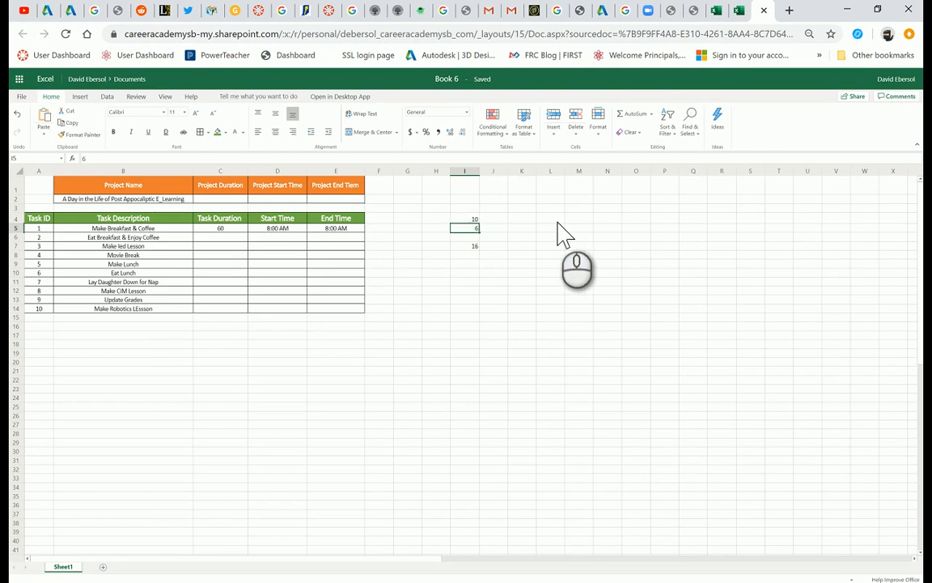
Change the example formula in I7 to the subtraction =I4-I5.
{"action": "key", "text": "Down"}
{"action": "key", "text": "Down"}
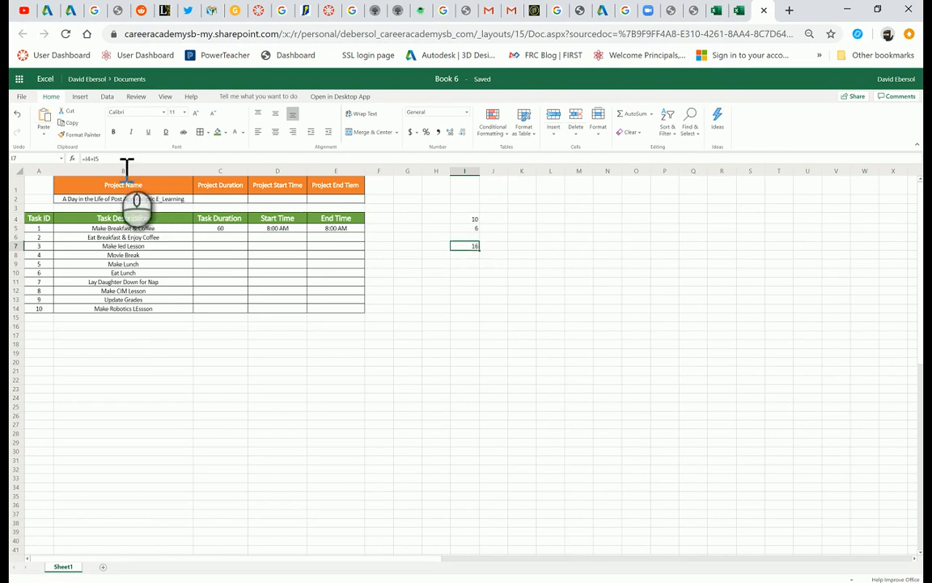
{"action": "left_click", "coordinate": [96, 159]}
{"action": "key", "text": "BackSpace"}
{"action": "type", "text": "-"}
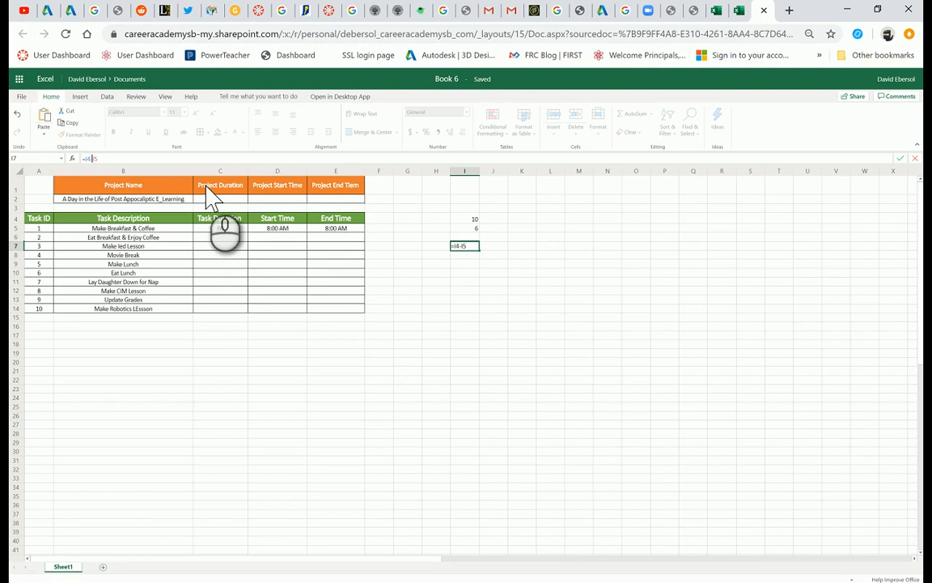
{"action": "key", "text": "Return"}
Set the first example number in I4 to 4.
{"action": "left_click", "coordinate": [467, 218]}
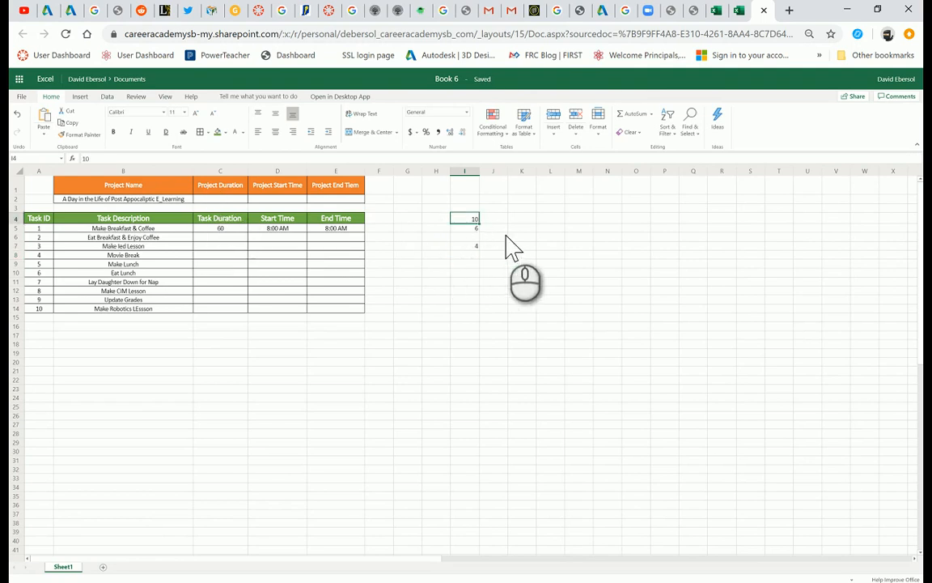
{"action": "key", "text": "Return"}
{"action": "key", "text": "Down"}
{"action": "key", "text": "Up"}
{"action": "key", "text": "Up"}
{"action": "type", "text": "4"}
{"action": "key", "text": "Return"}
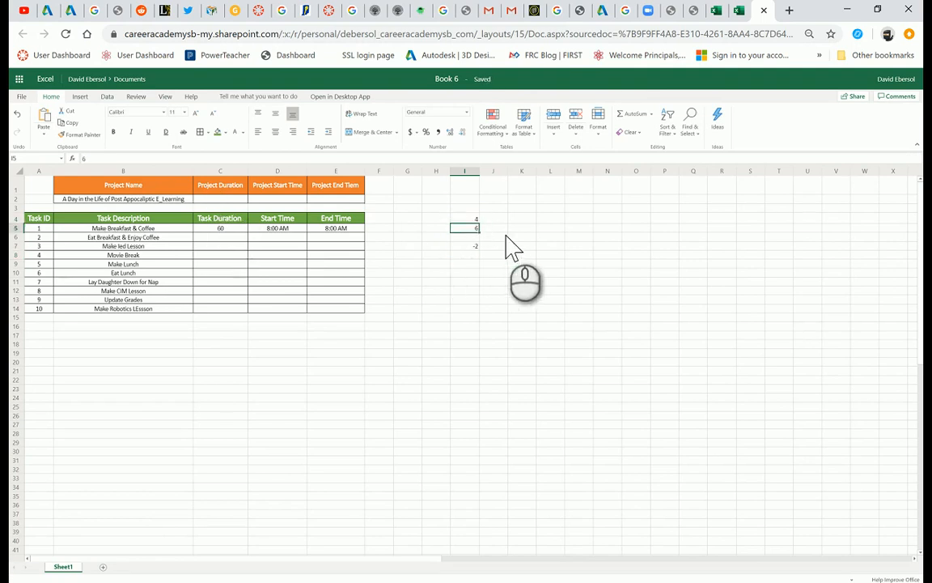
Change the first task's End Time formula in E5 to =D5+TIME(0,C5,0).
{"action": "left_click", "coordinate": [338, 229]}
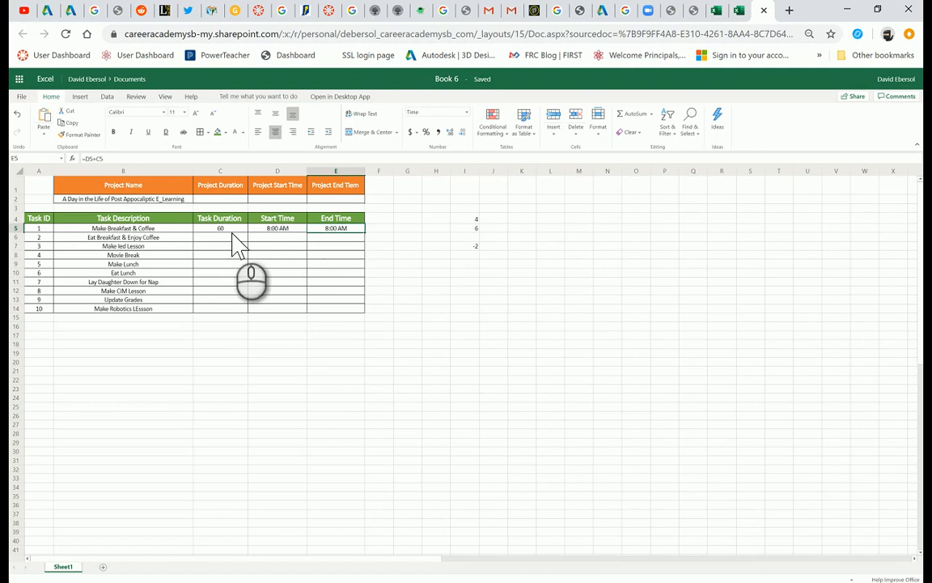
{"action": "left_click", "coordinate": [189, 156]}
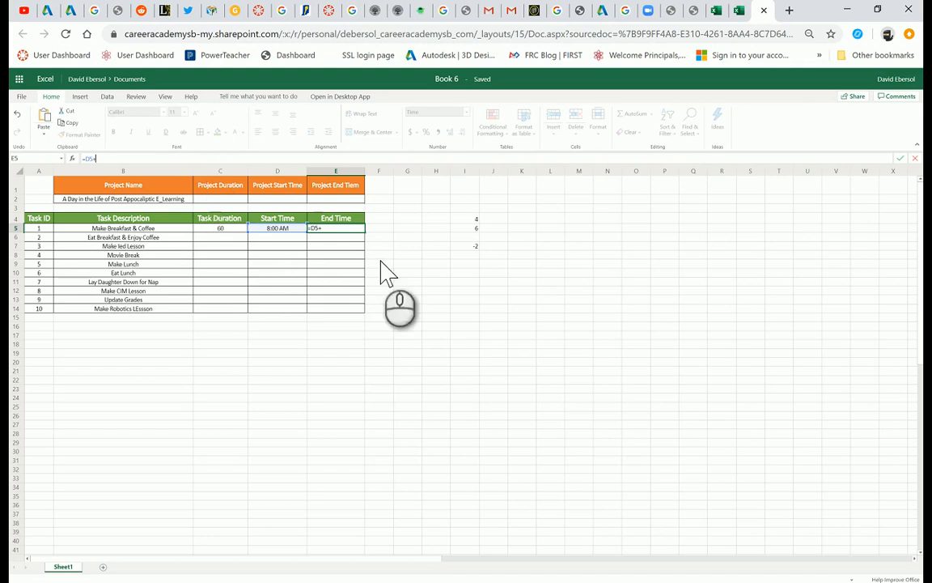
{"action": "type", "text": "t"}
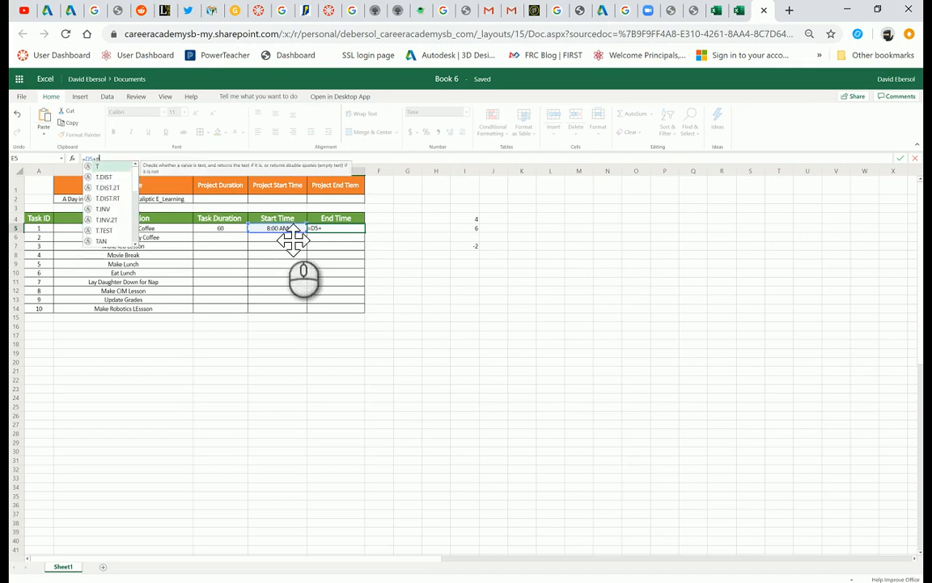
{"action": "type", "text": "ime(0,"}
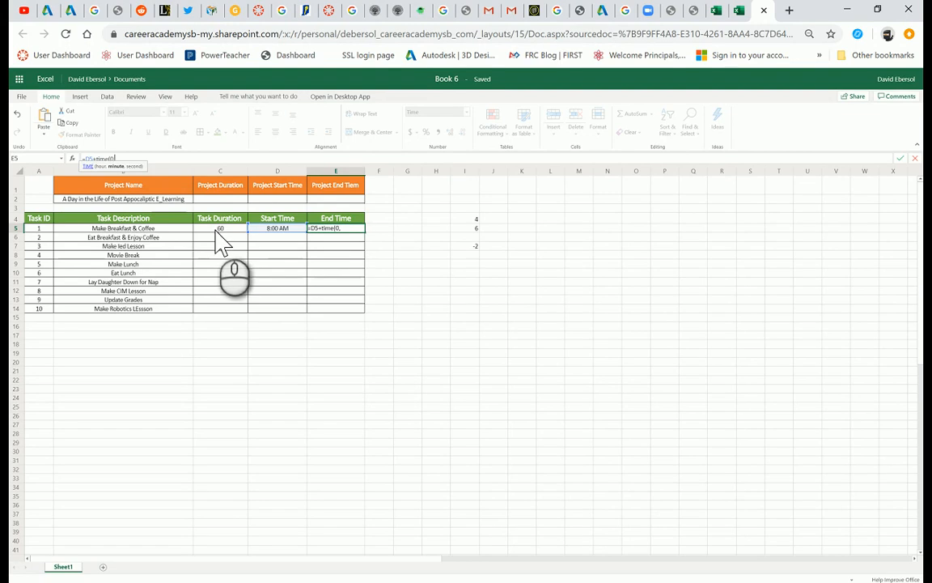
{"action": "left_click", "coordinate": [217, 229]}
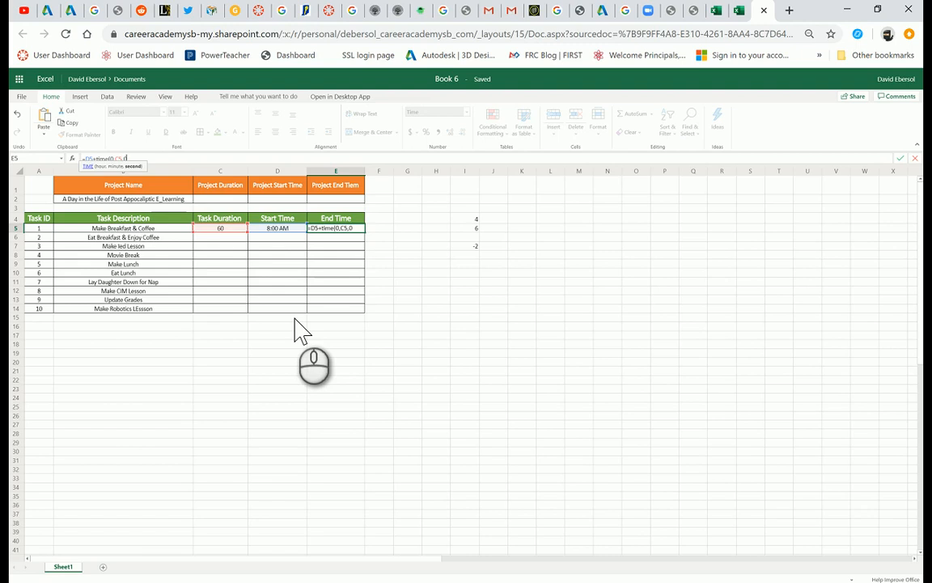
{"action": "type", "text": ",0)"}
{"action": "key", "text": "Return"}
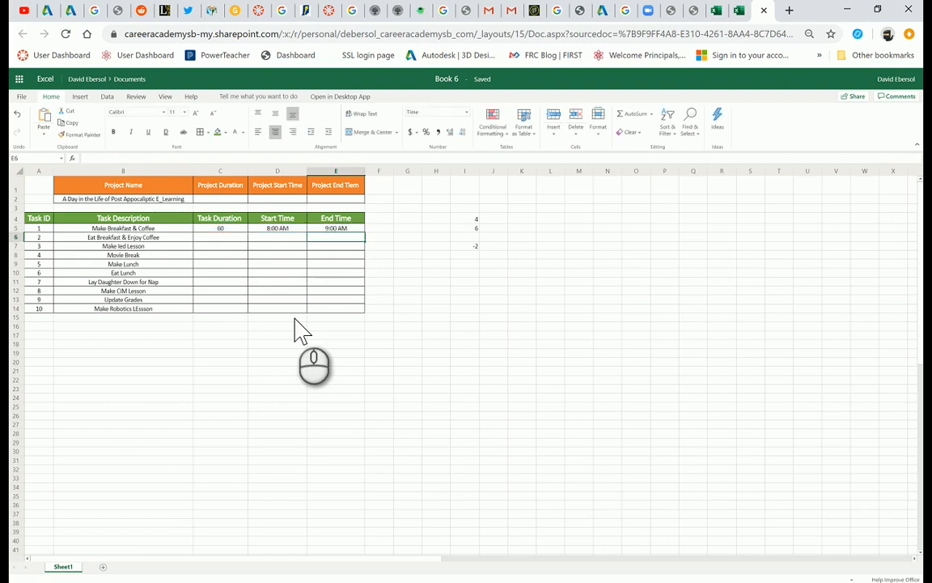
{"action": "left_click_drag", "start_coordinate": [215, 219], "coordinate": [215, 229]}
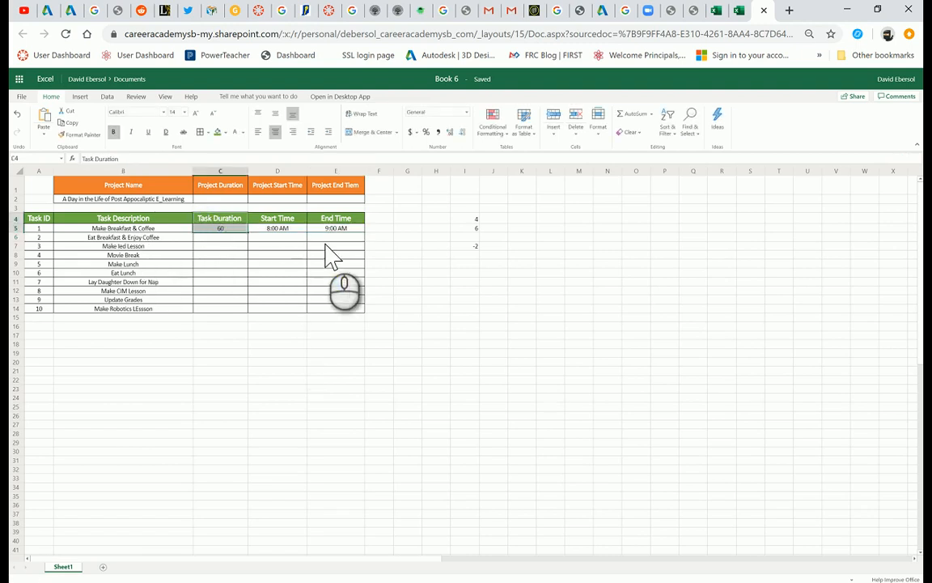
{"action": "type", "text": "45"}
{"action": "key", "text": "Return"}
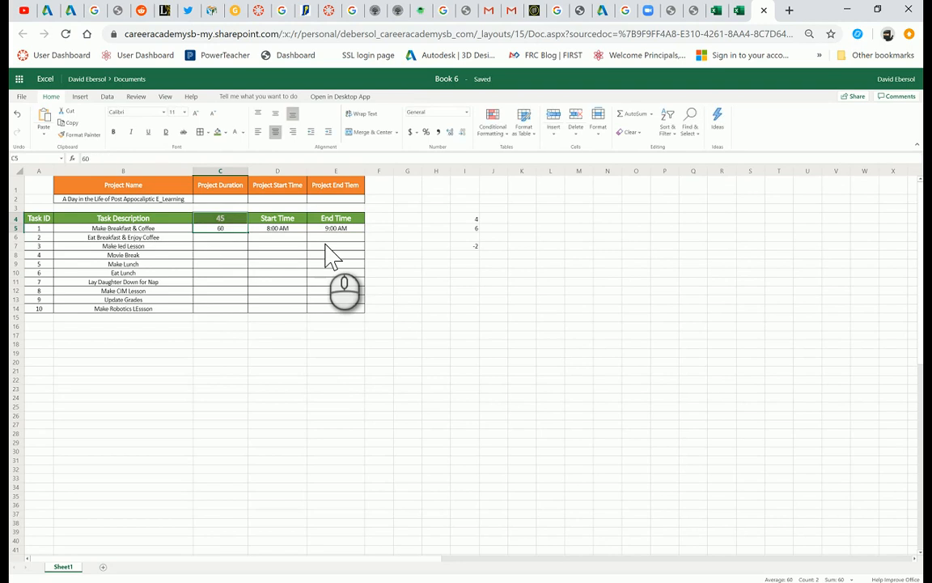
{"action": "key", "text": "ctrl+z"}
Try task durations of 45 and 120 for the first task in C5 to test the End Time formula.
{"action": "left_click", "coordinate": [229, 227]}
{"action": "type", "text": "45"}
{"action": "key", "text": "Return"}
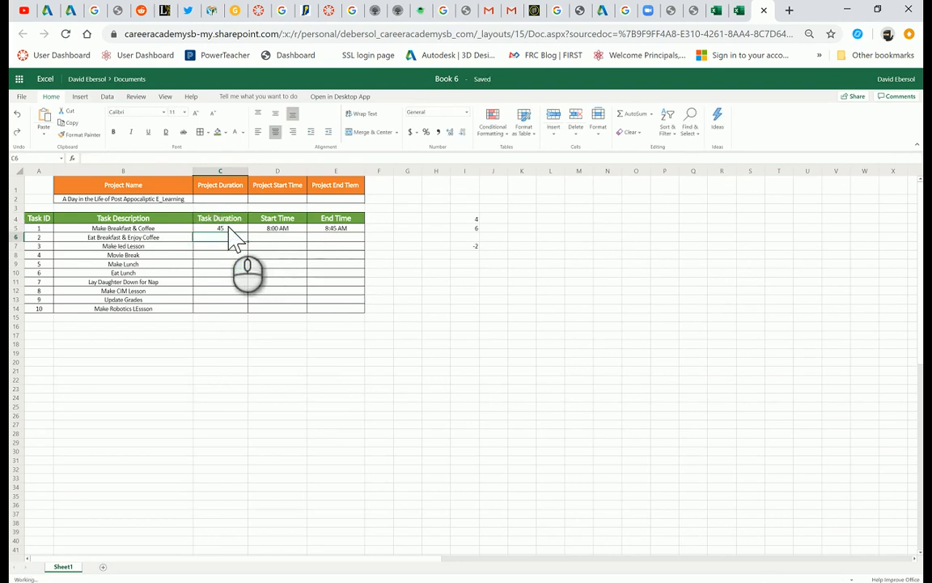
{"action": "left_click", "coordinate": [229, 229]}
{"action": "type", "text": "12"}
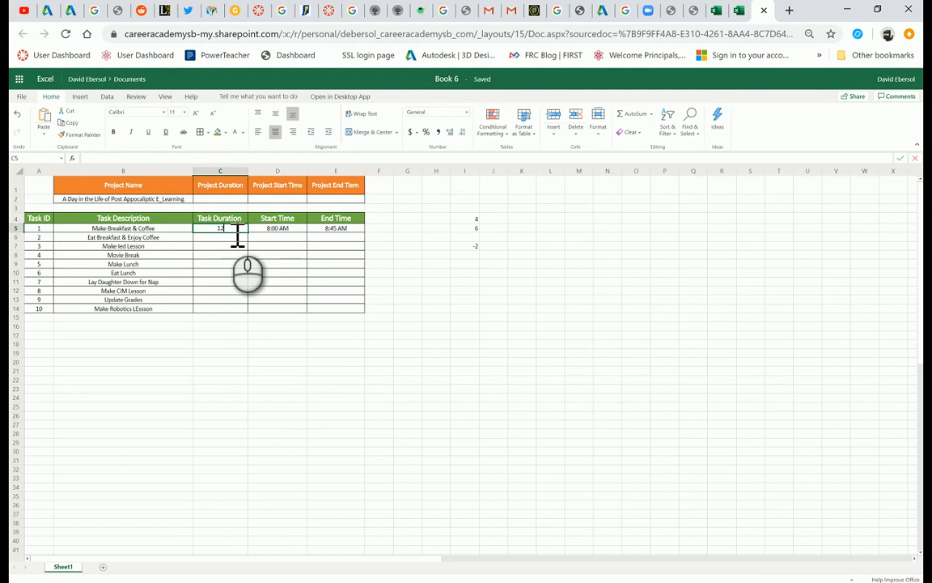
{"action": "type", "text": "0"}
{"action": "key", "text": "Return"}
Set the first task's duration in C5 to 30.
{"action": "left_click", "coordinate": [229, 228]}
{"action": "type", "text": "30"}
{"action": "key", "text": "Return"}
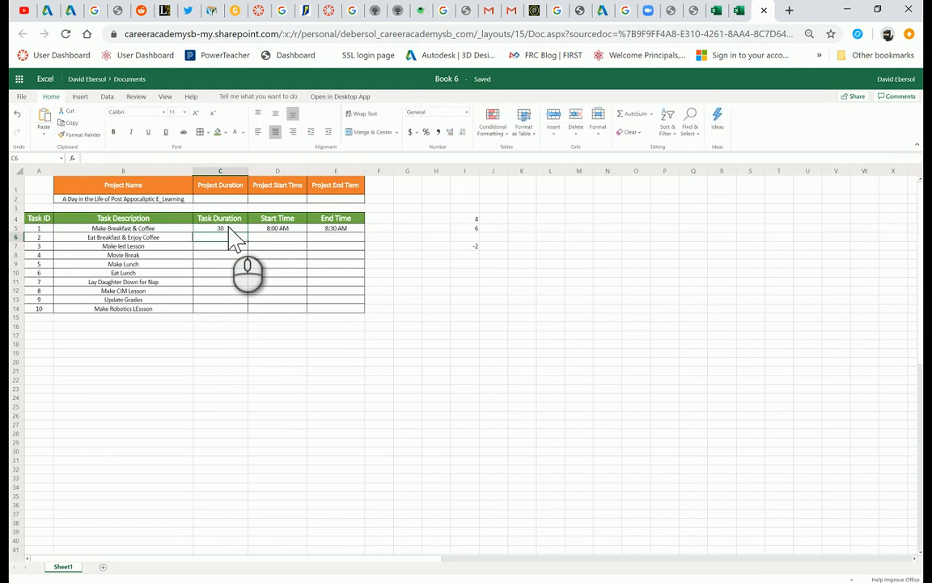
{"action": "left_click", "coordinate": [229, 229]}
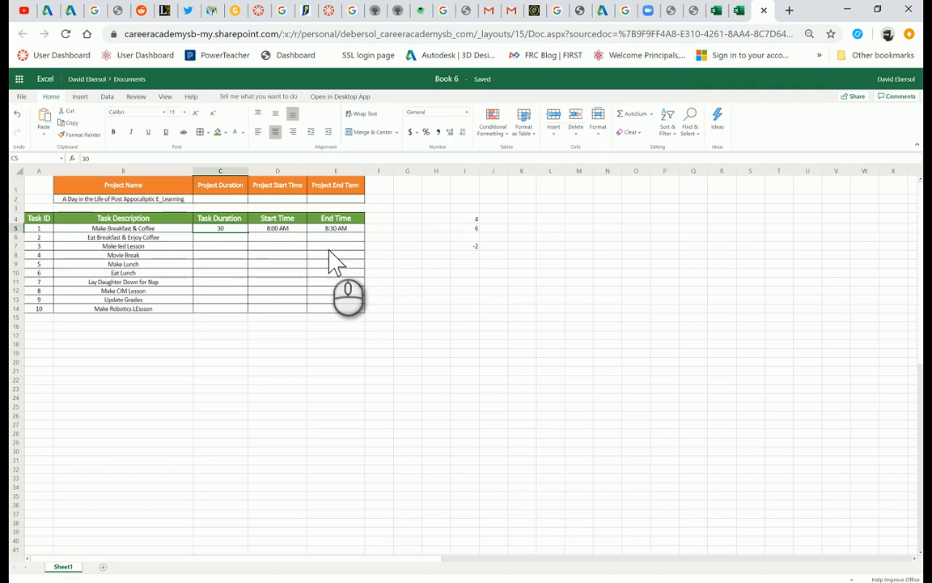
Link the second task's Start Time in D6 to the first task's End Time with =E5.
{"action": "mouse_move", "coordinate": [278, 228]}
{"action": "left_mouse_down"}
{"action": "mouse_move", "coordinate": [307, 248]}
{"action": "mouse_move", "coordinate": [295, 236]}
{"action": "left_mouse_up"}
{"action": "left_click", "coordinate": [296, 238]}
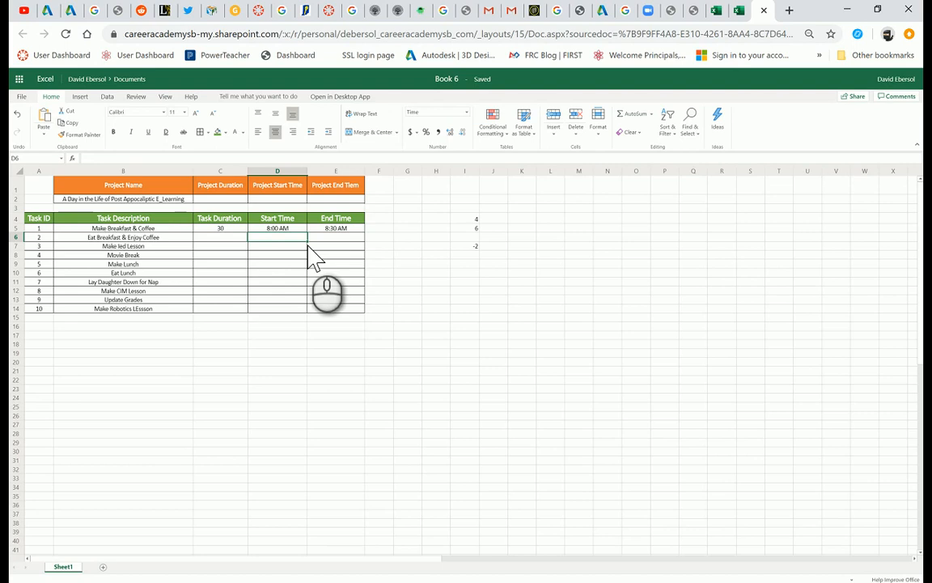
{"action": "left_click", "coordinate": [336, 230]}
{"action": "left_click", "coordinate": [293, 237]}
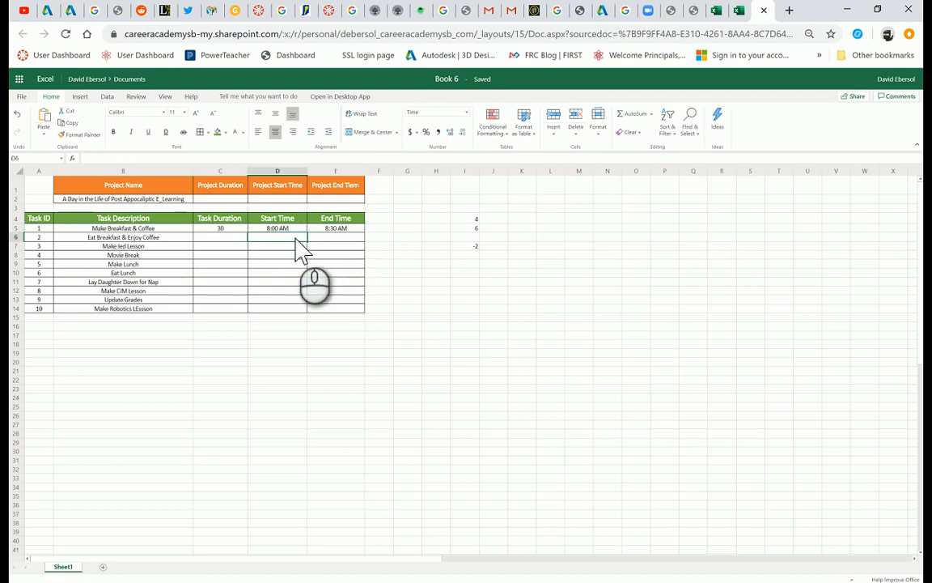
{"action": "type", "text": "="}
{"action": "left_click", "coordinate": [337, 229]}
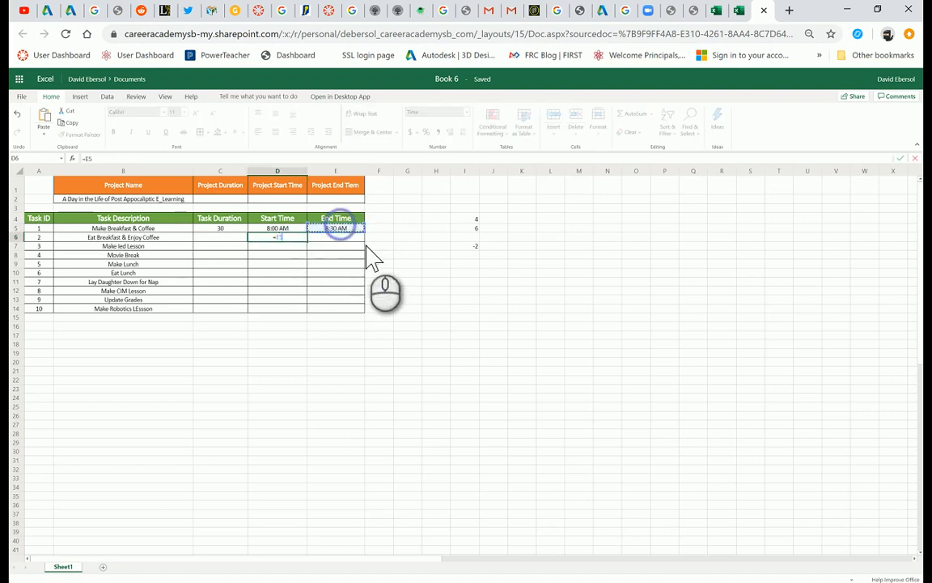
{"action": "key", "text": "Return"}
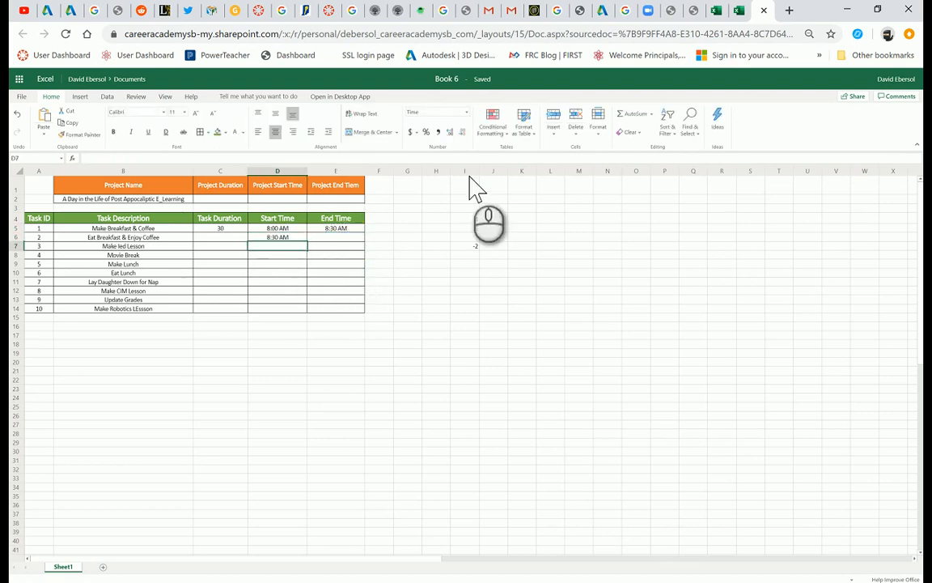
Clear the example numbers and formula beside the table in I3:K14.
{"action": "left_click_drag", "start_coordinate": [465, 208], "coordinate": [515, 311]}
{"action": "key", "text": "Delete"}
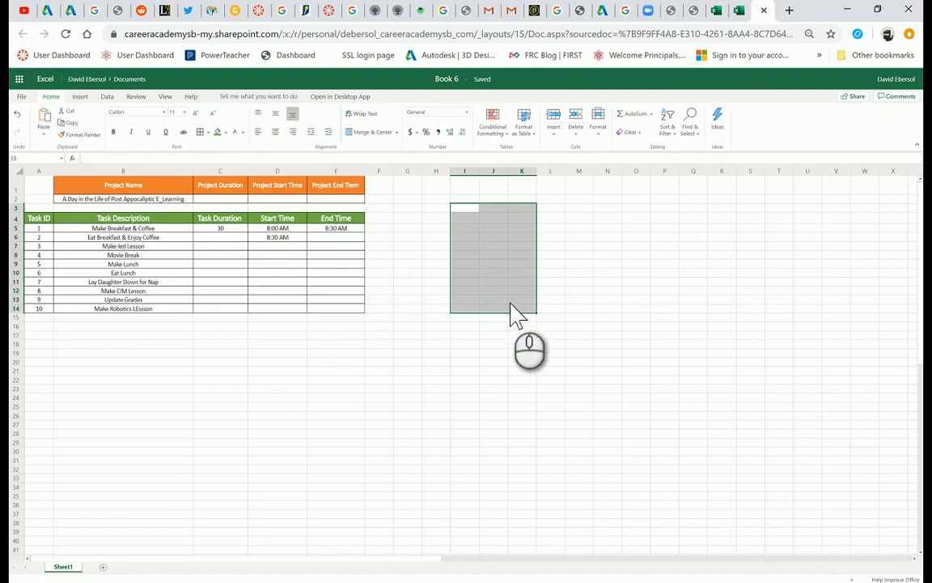
{"action": "left_click", "coordinate": [407, 274]}
Add a 15-minute gap to the second task's Start Time by extending D6 to =E5+TIME(0,15,0).
{"action": "left_click", "coordinate": [277, 236]}
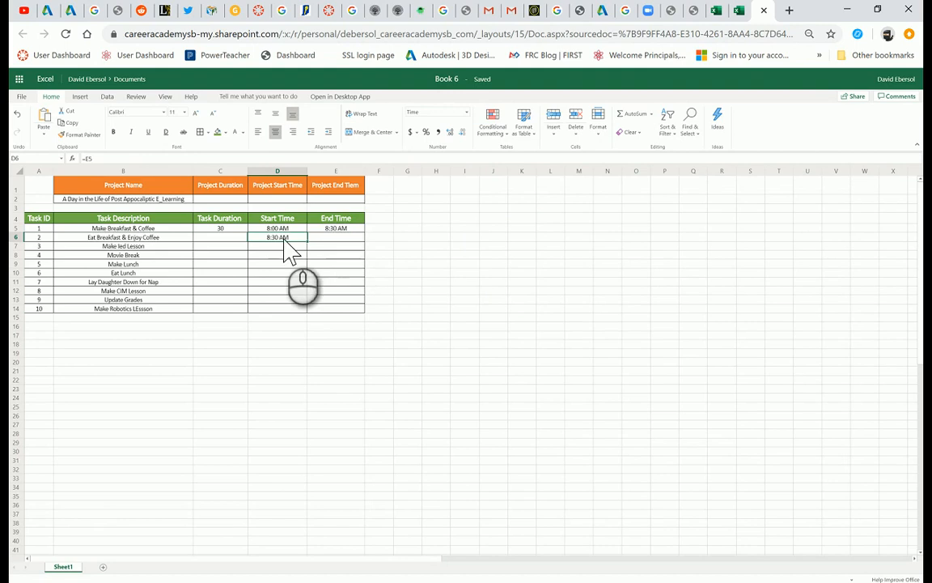
{"action": "left_click", "coordinate": [175, 161]}
{"action": "type", "text": "+time"}
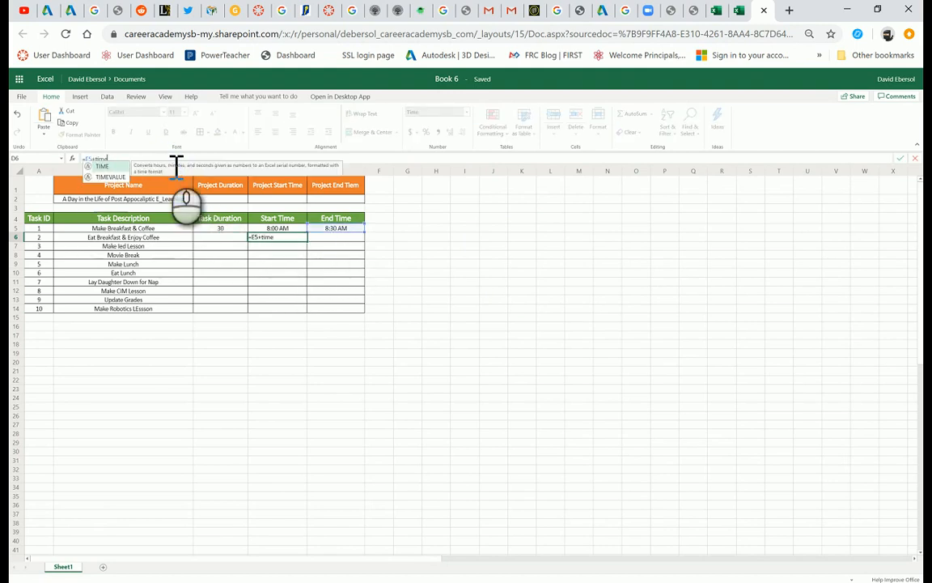
{"action": "type", "text": "(0,15,0"}
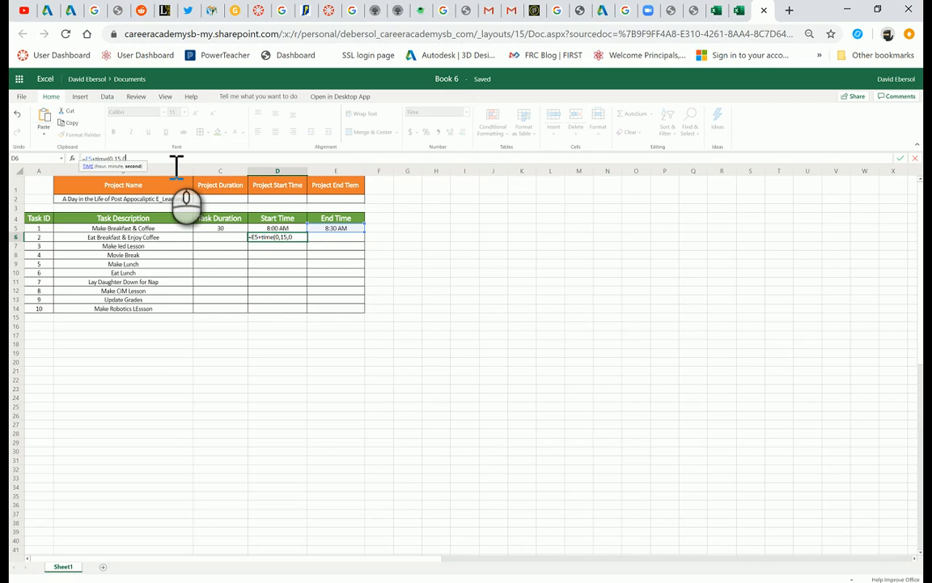
{"action": "key", "text": "Return"}
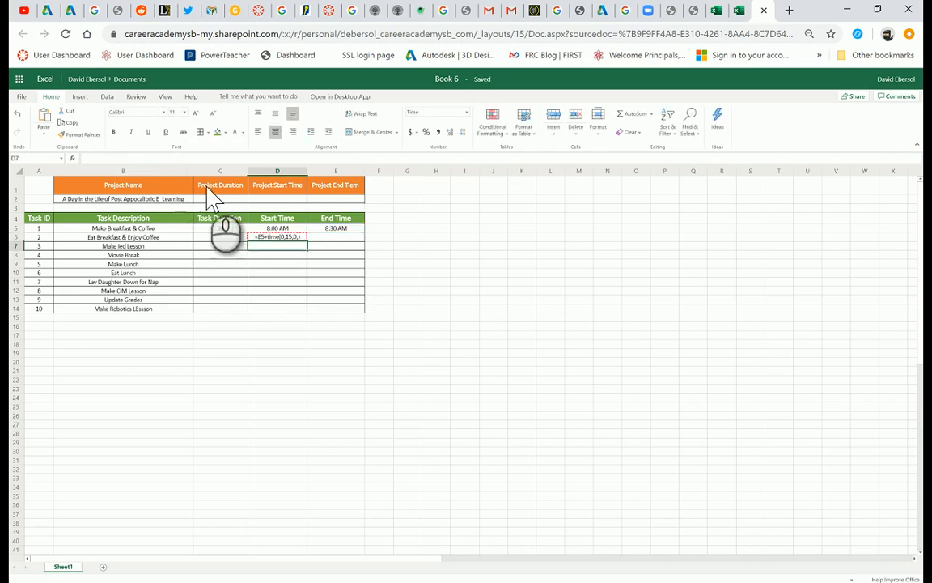
{"action": "left_click", "coordinate": [269, 235]}
{"action": "left_click", "coordinate": [148, 159]}
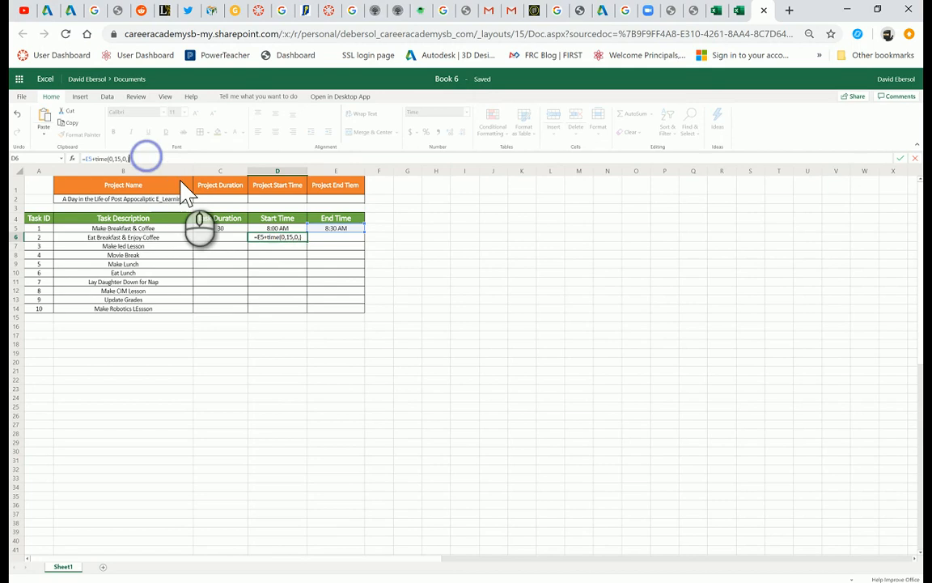
{"action": "key", "text": "Return"}
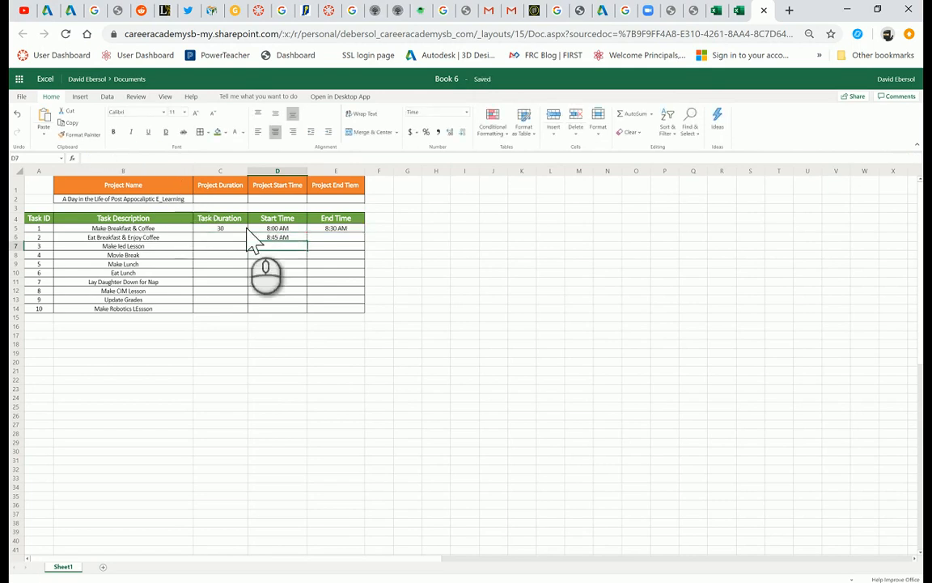
Set the second task's duration in C6 to 45.
{"action": "left_click", "coordinate": [278, 236]}
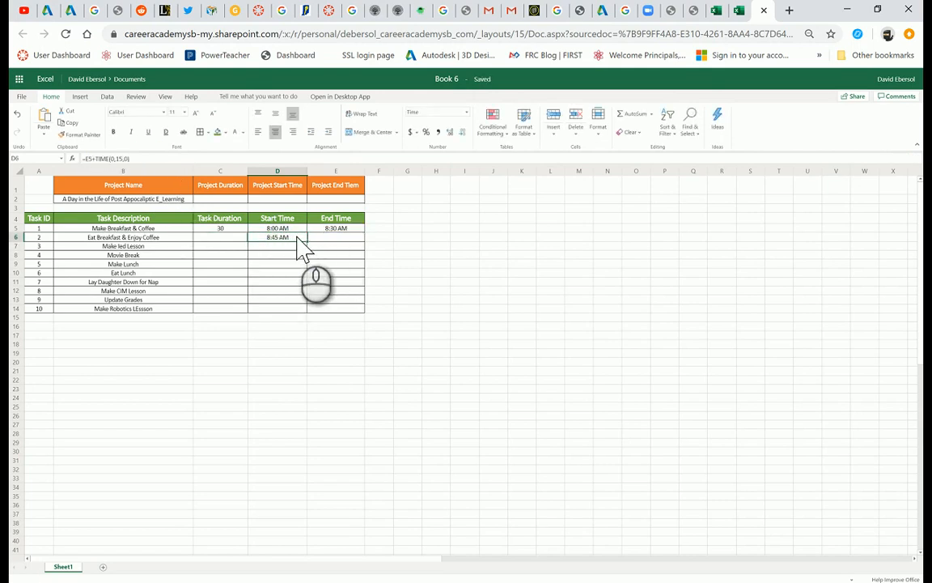
{"action": "left_click", "coordinate": [322, 246]}
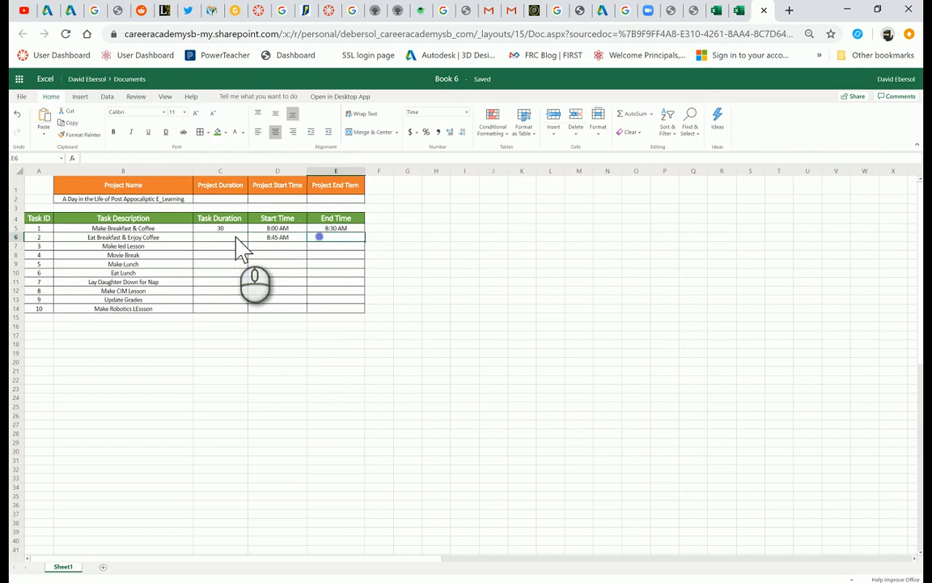
{"action": "left_click", "coordinate": [241, 250]}
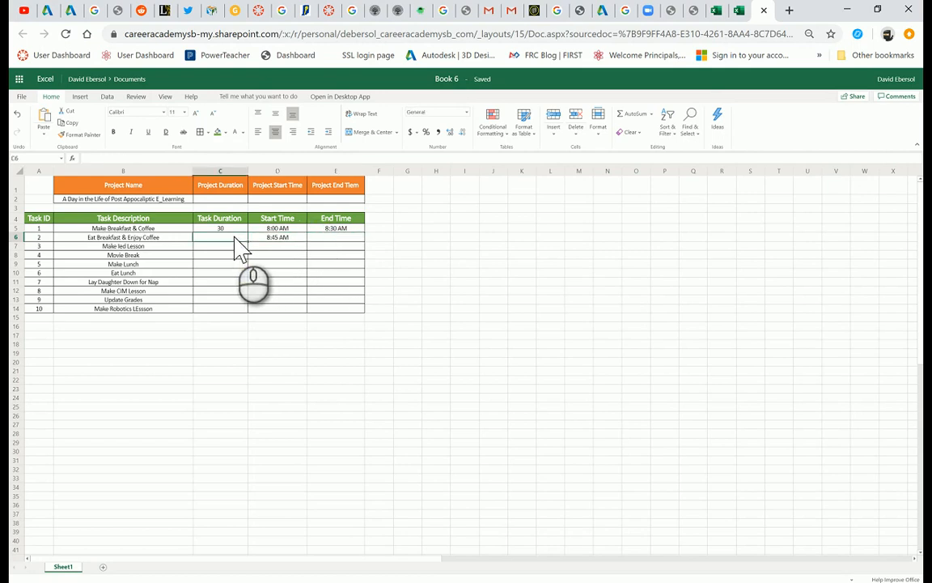
{"action": "type", "text": "45"}
{"action": "key", "text": "Return"}
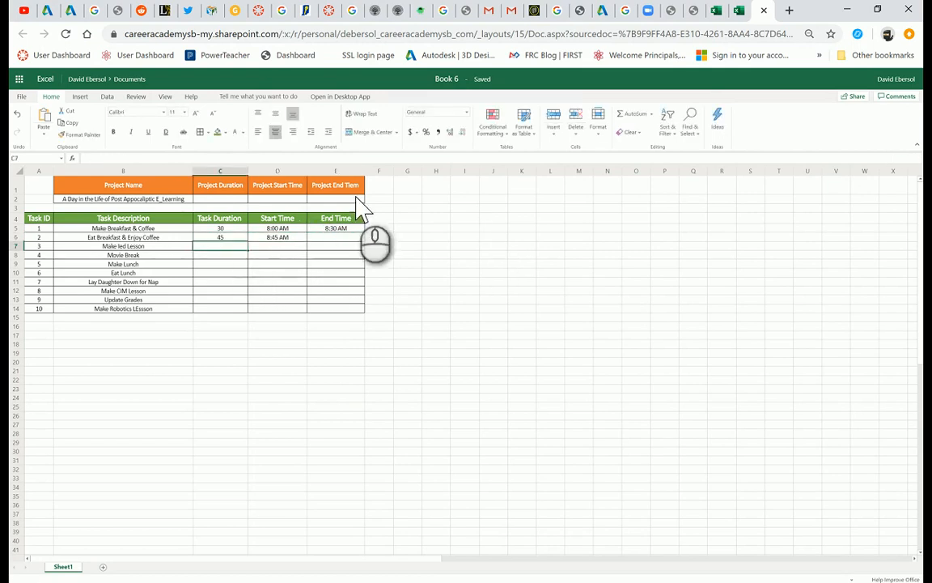
Try filling the first two task IDs across into the Task Description column, and undo the fill.
{"action": "left_click", "coordinate": [335, 228]}
{"action": "left_click_drag", "start_coordinate": [38, 228], "coordinate": [69, 252]}
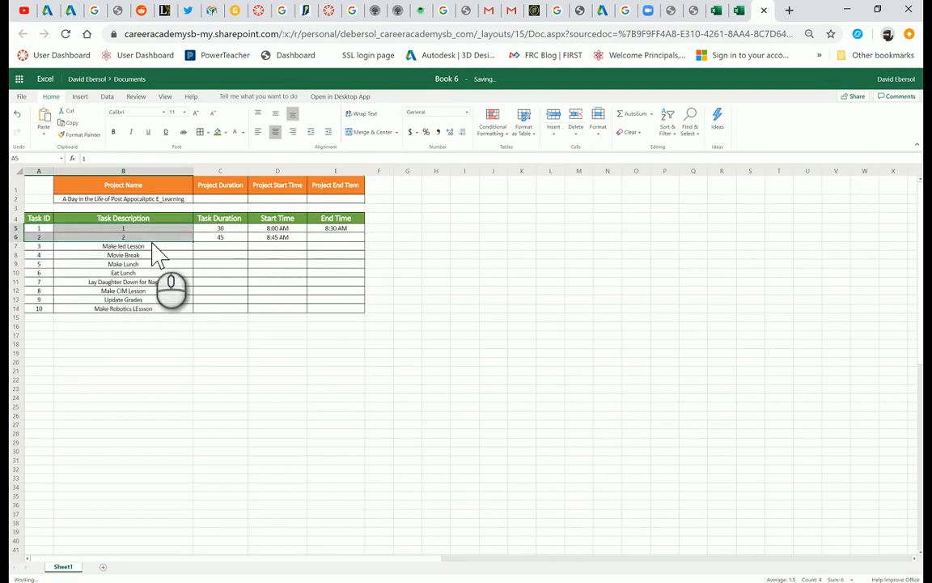
{"action": "key", "text": "ctrl+z"}
{"action": "left_click", "coordinate": [125, 240]}
Fill the End Time formula from E5 down to the tenth task in E14.
{"action": "left_click", "coordinate": [313, 237]}
{"action": "left_click", "coordinate": [347, 230]}
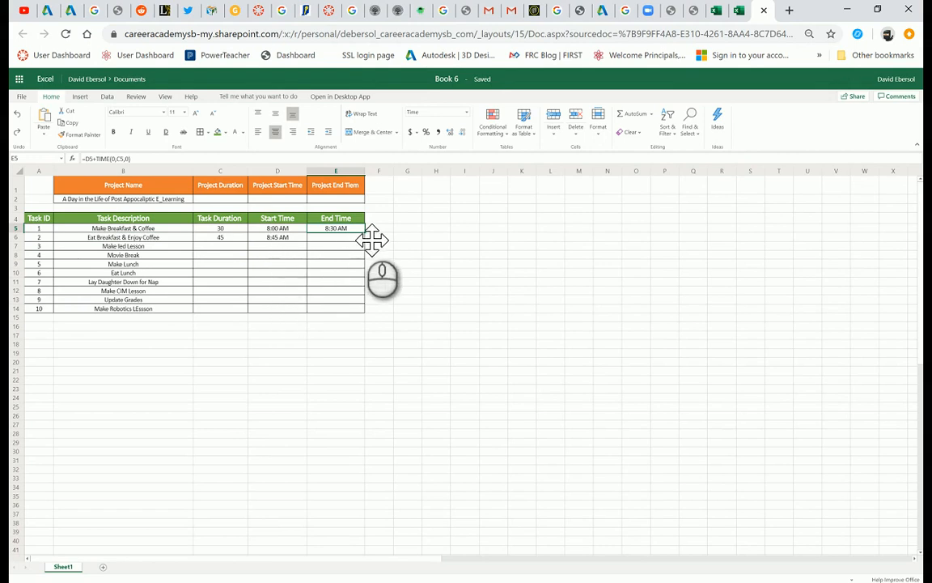
{"action": "left_click_drag", "start_coordinate": [376, 244], "coordinate": [381, 332]}
Fill the Start Time formula from D6 down through D15.
{"action": "left_click", "coordinate": [284, 238]}
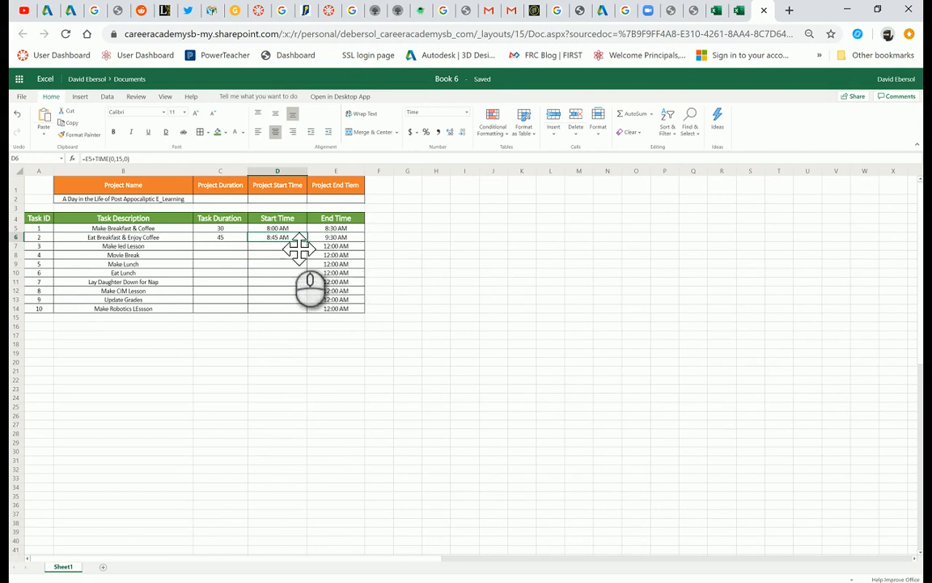
{"action": "left_click", "coordinate": [93, 159]}
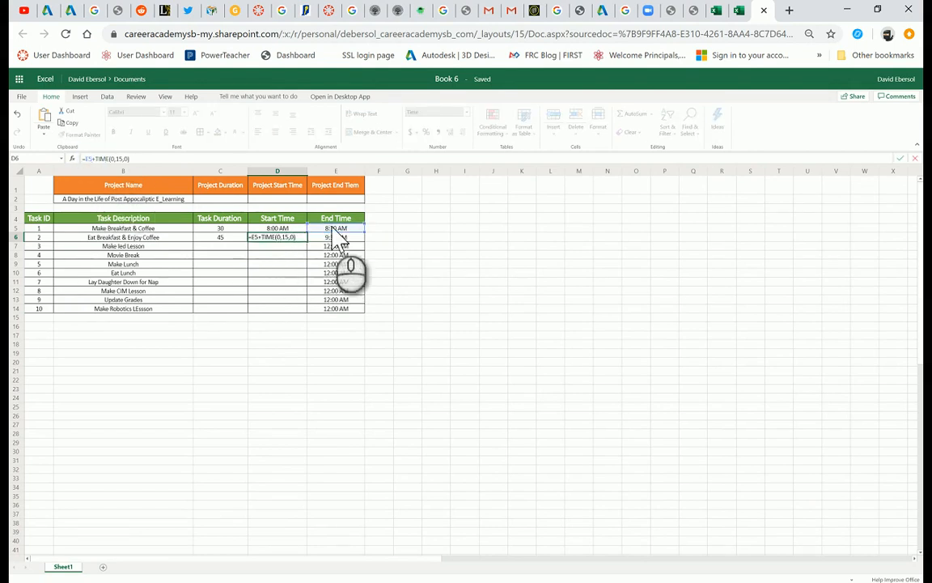
{"action": "key", "text": "Return"}
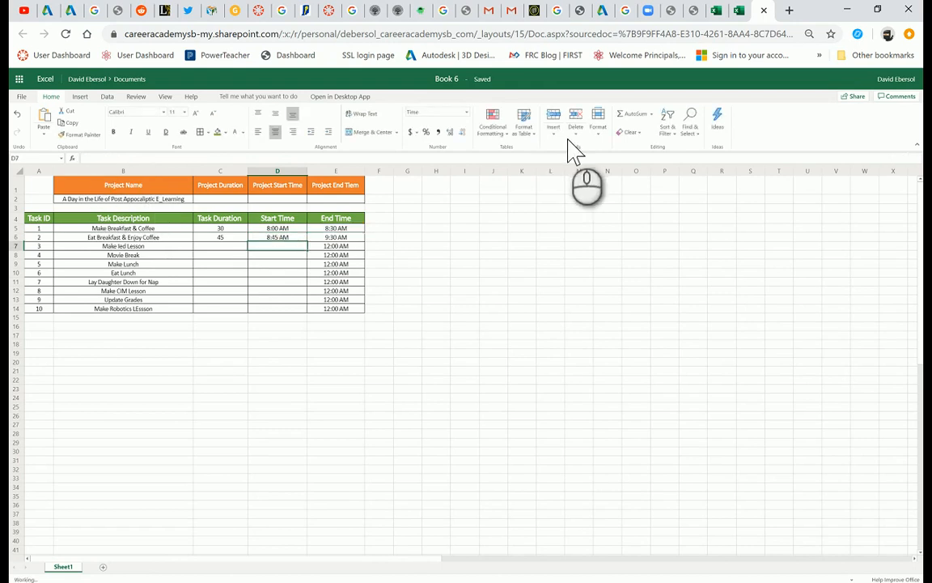
{"action": "left_click", "coordinate": [295, 238]}
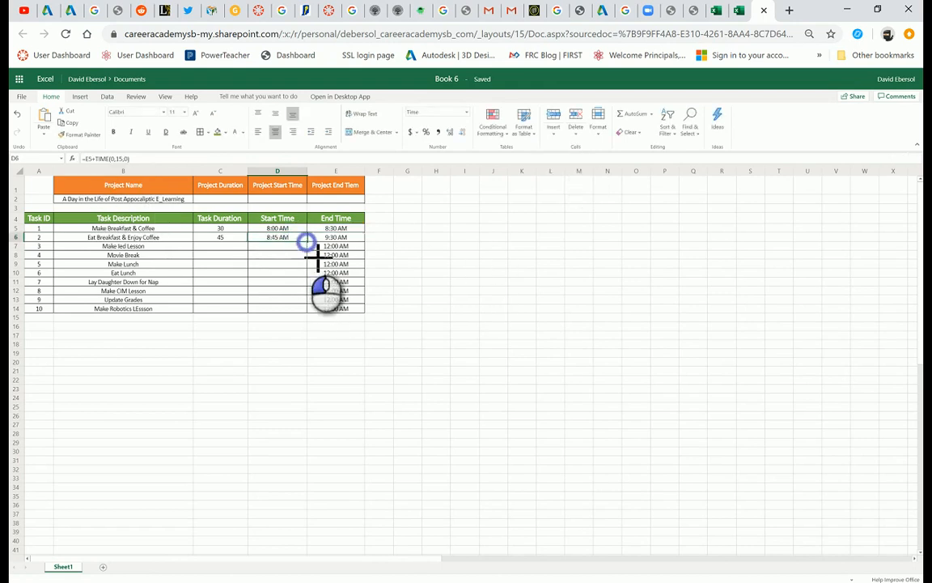
{"action": "left_click_drag", "start_coordinate": [308, 241], "coordinate": [317, 322]}
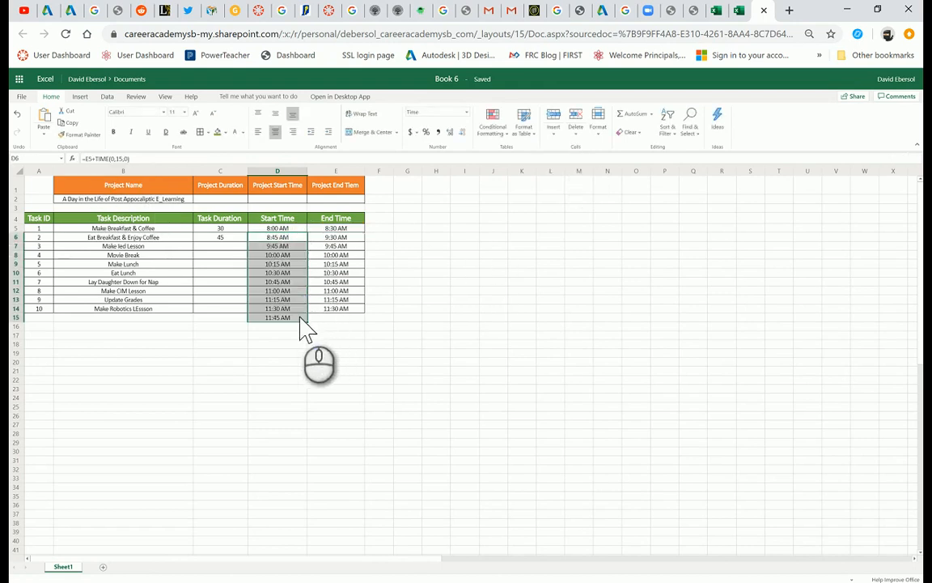
Delete the extra start time in D15 below the task table.
{"action": "left_click", "coordinate": [301, 318]}
{"action": "key", "text": "Delete"}
{"action": "left_click", "coordinate": [404, 405]}
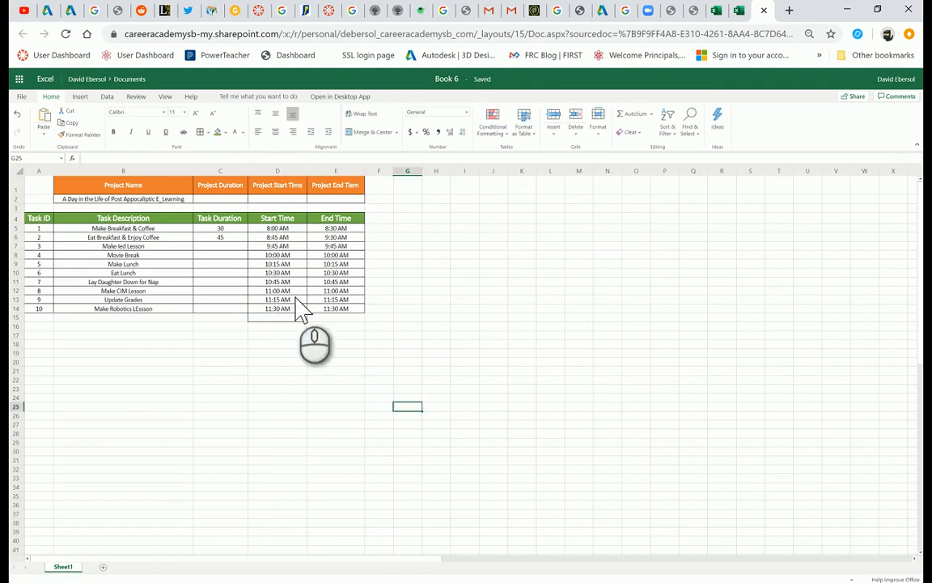
Undo the overlong Start Time fill and fill the formula from D6 down only to the tenth task in D14.
{"action": "key", "text": "ctrl+z"}
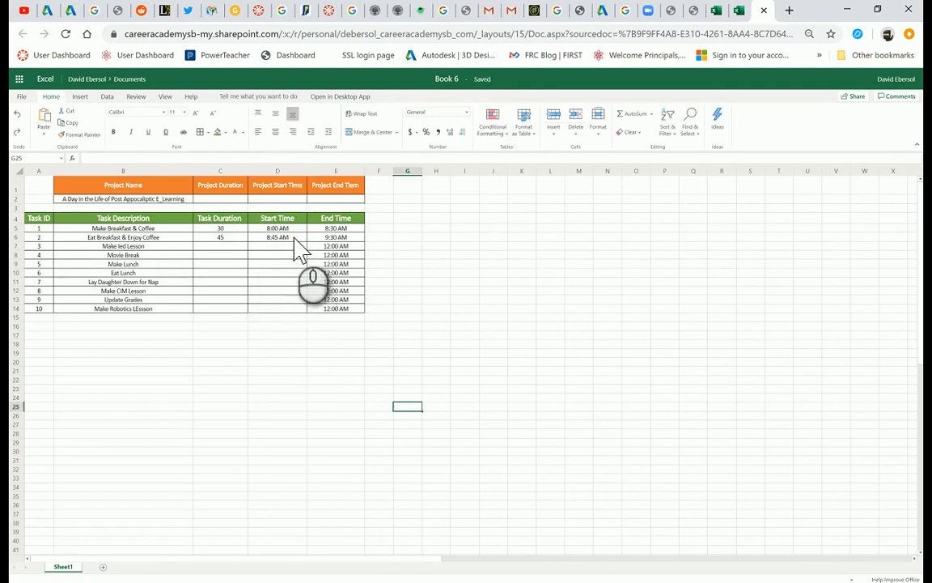
{"action": "left_click", "coordinate": [294, 237]}
{"action": "left_click_drag", "start_coordinate": [308, 242], "coordinate": [307, 307]}
Examine the filled Start Time formulas from D7 down to D14 to check which end time each one references.
{"action": "left_click", "coordinate": [279, 246]}
{"action": "left_click", "coordinate": [114, 158]}
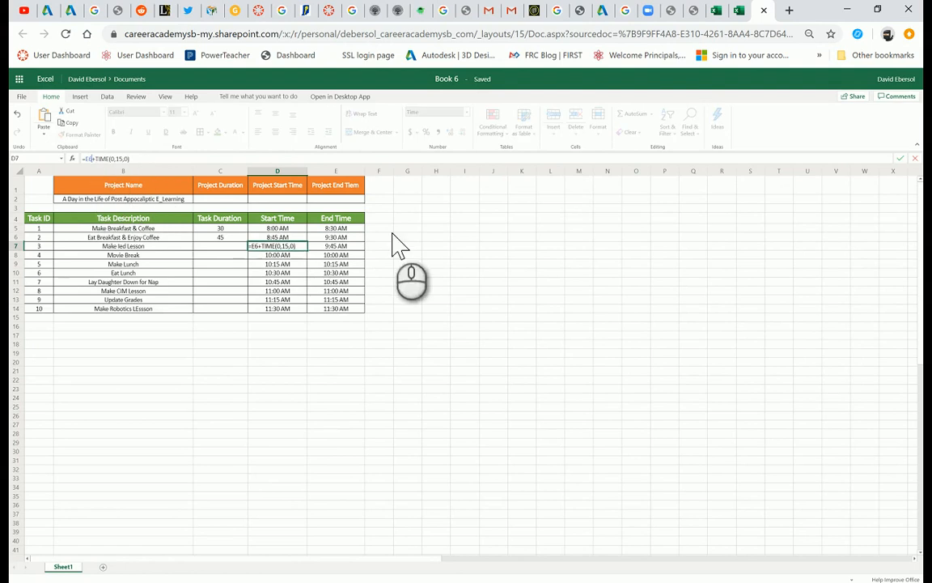
{"action": "key", "text": "Return"}
{"action": "key", "text": "Return"}
{"action": "key", "text": "Return"}
{"action": "key", "text": "Return"}
{"action": "key", "text": "Return"}
{"action": "key", "text": "Return"}
{"action": "key", "text": "Return"}
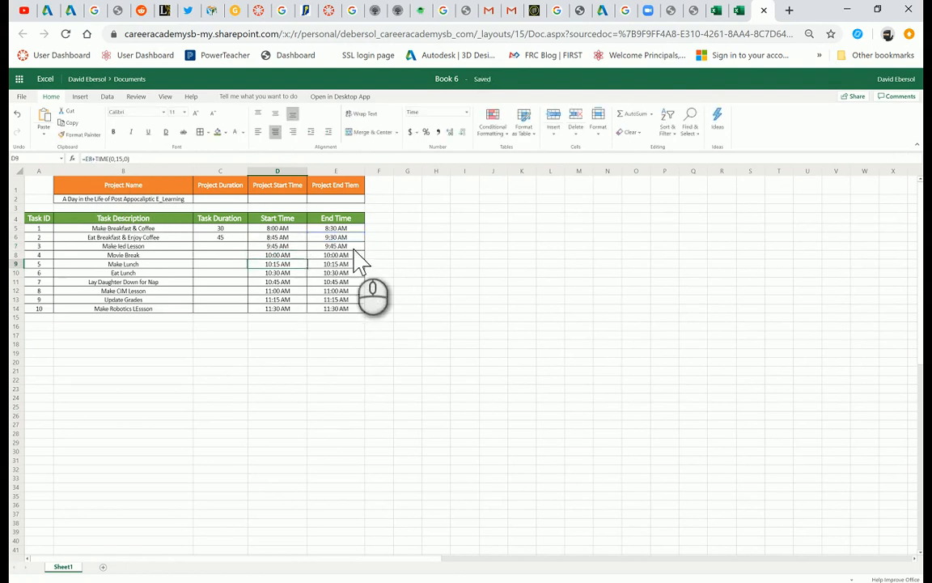
{"action": "left_click", "coordinate": [89, 158]}
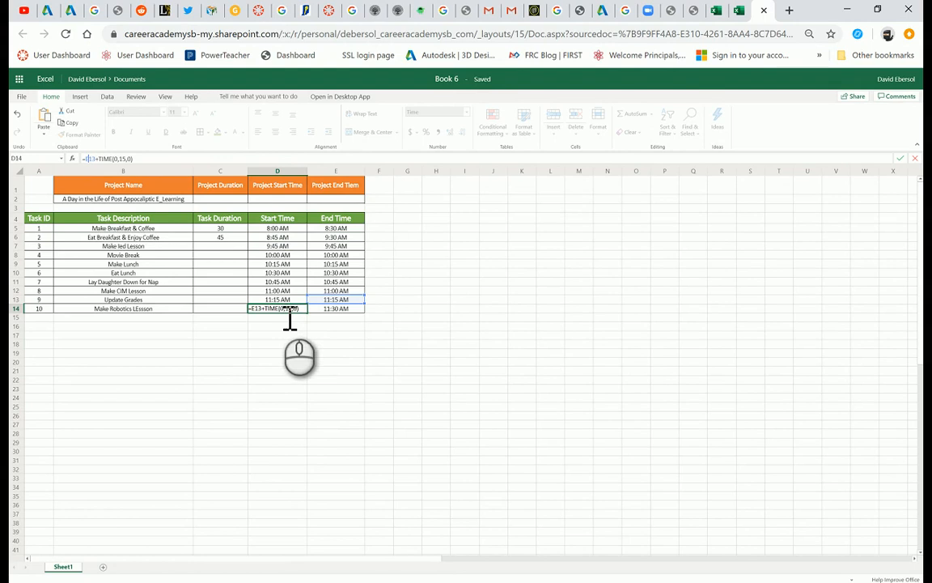
{"action": "key", "text": "Return"}
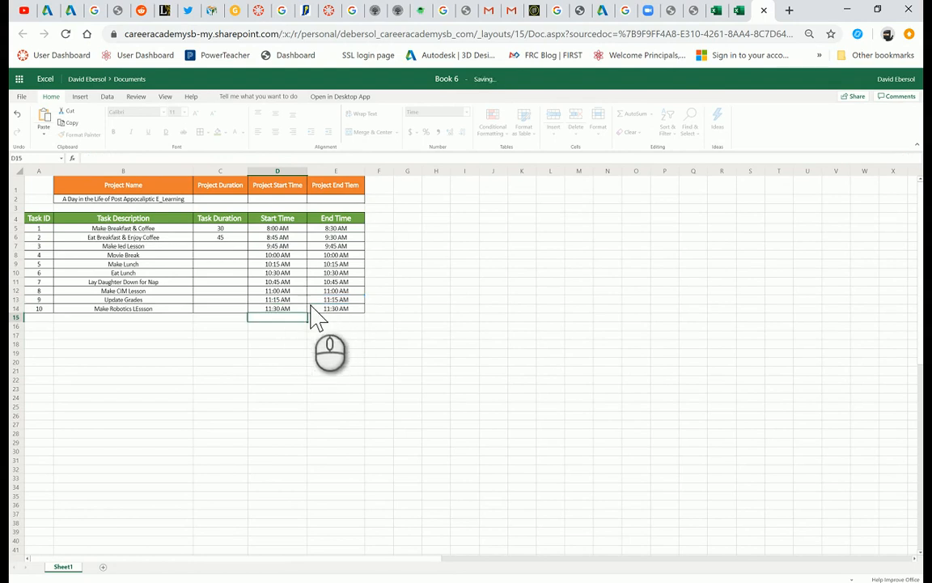
Set the task duration to 15 for Make Breakfast & Coffee and 30 for Eat Breakfast & Enjoy Coffee.
{"action": "left_click", "coordinate": [222, 244]}
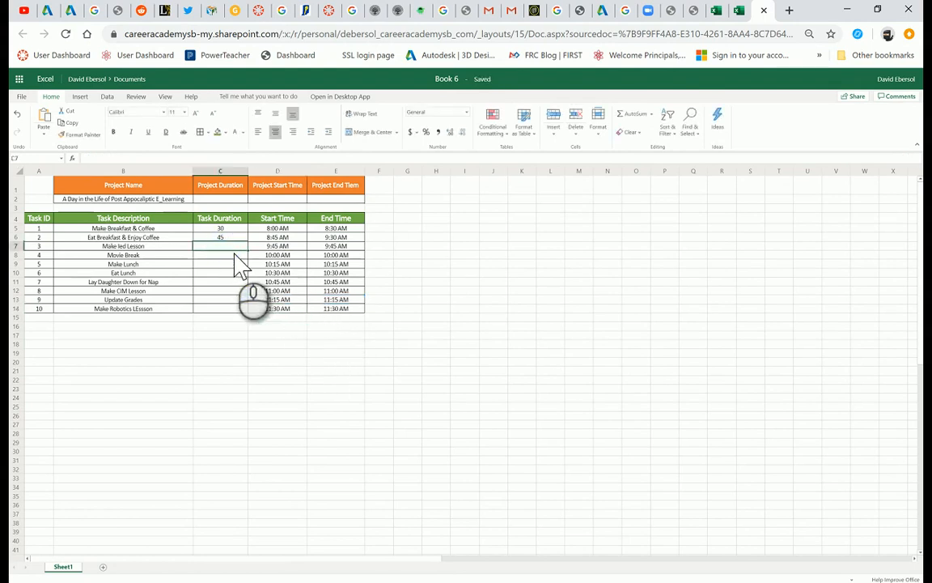
{"action": "key", "text": "Up"}
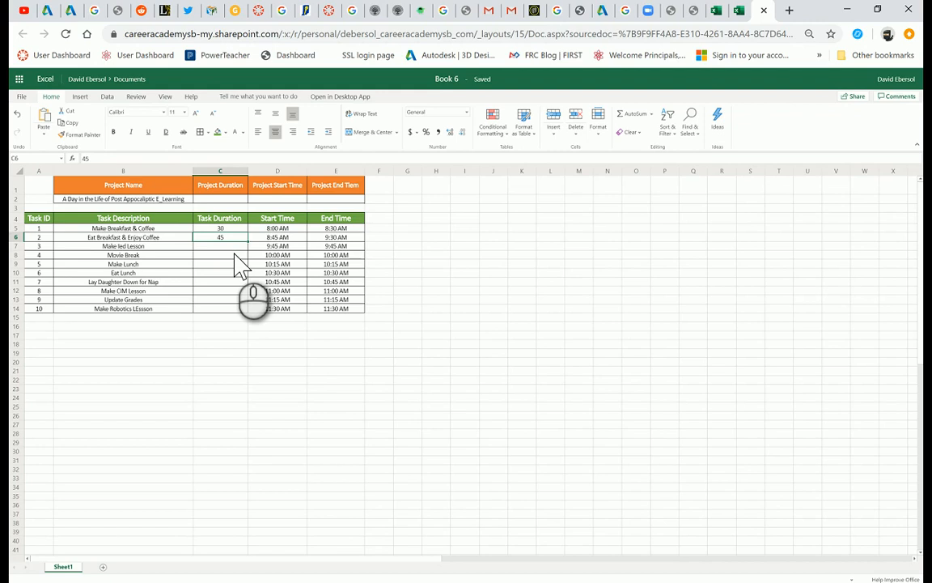
{"action": "type", "text": "30"}
{"action": "key", "text": "Return"}
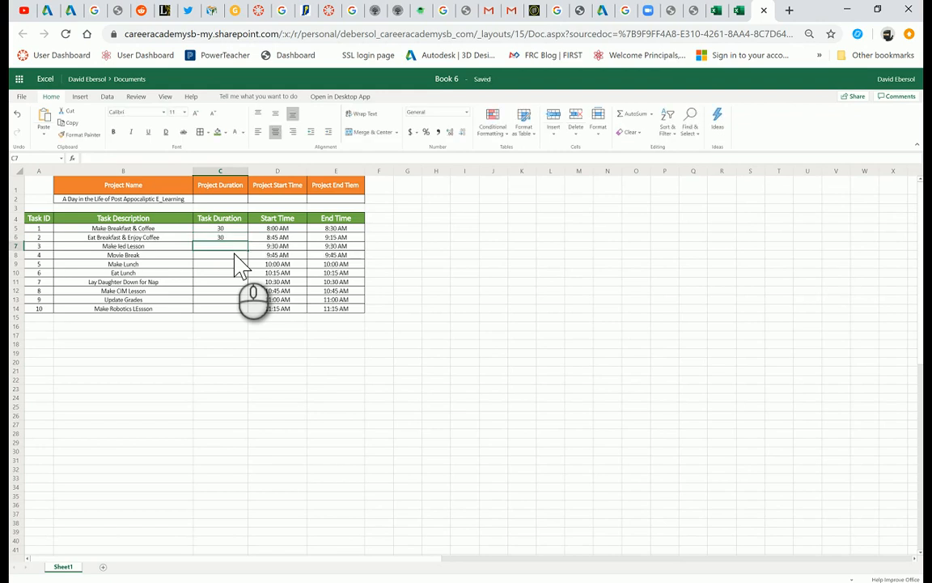
{"action": "key", "text": "Up"}
{"action": "key", "text": "Up"}
{"action": "type", "text": "15"}
{"action": "key", "text": "Return"}
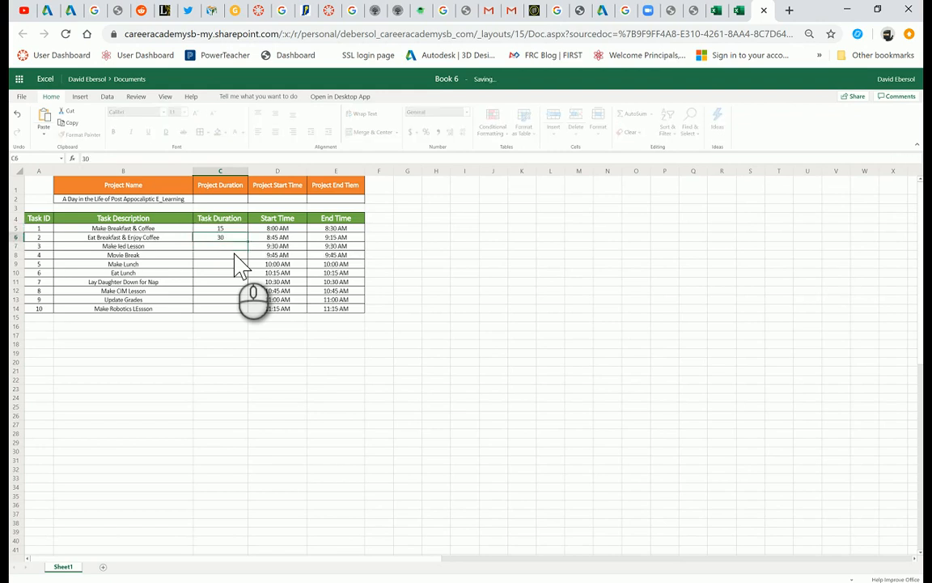
{"action": "key", "text": "Return"}
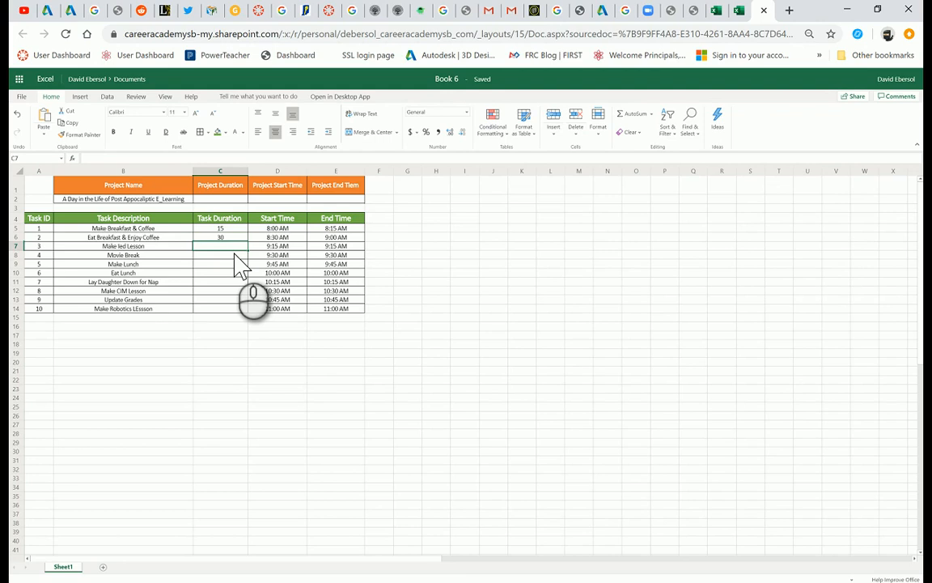
Enter the durations of tasks 3 to 6 in C7:C10 as 30, 120, 30 and 45.
{"action": "type", "text": "30"}
{"action": "key", "text": "Return"}
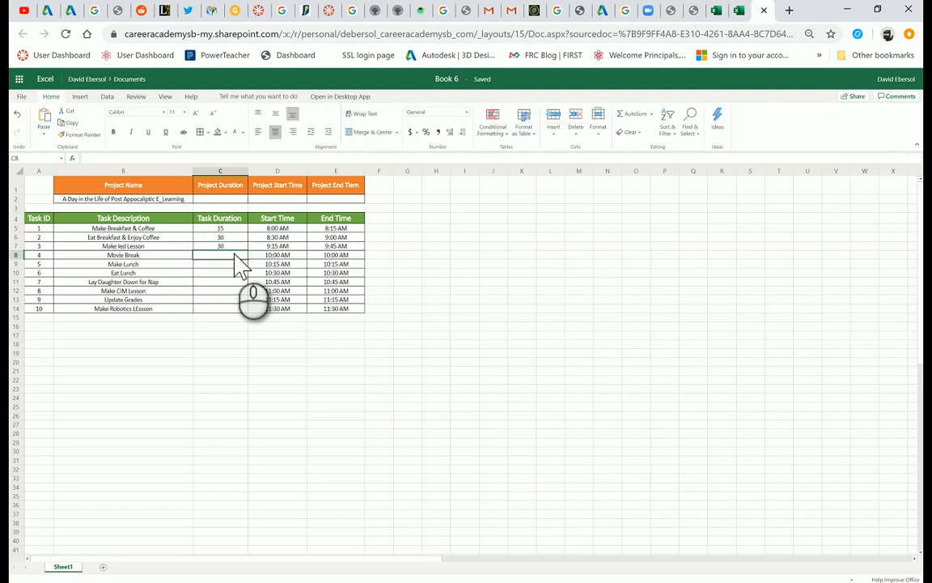
{"action": "type", "text": "120"}
{"action": "key", "text": "Return"}
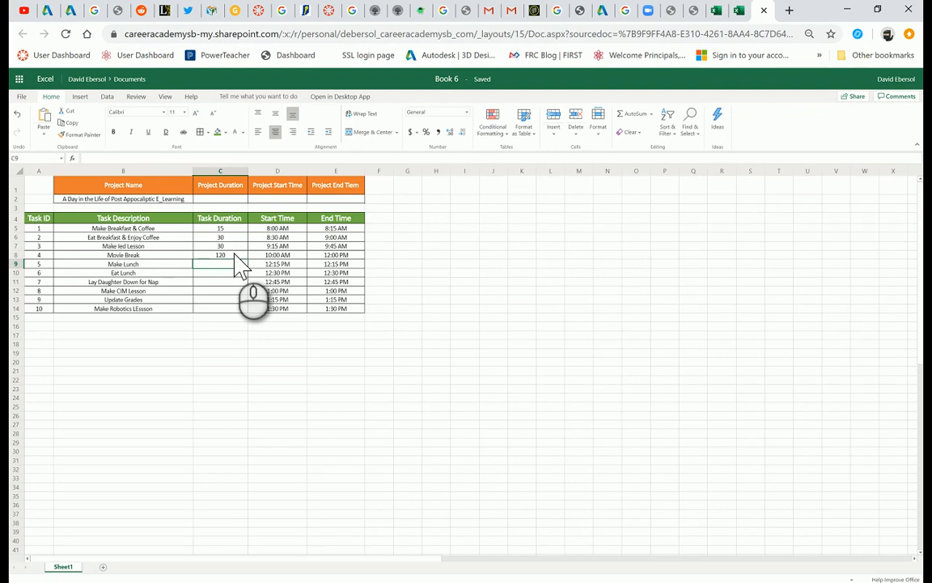
{"action": "type", "text": "30"}
{"action": "key", "text": "Return"}
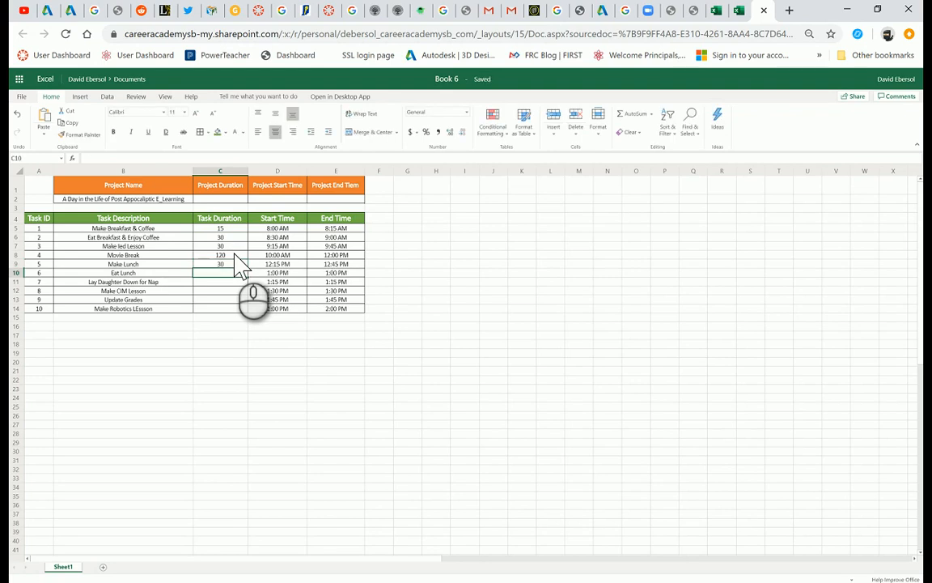
{"action": "type", "text": "45"}
{"action": "key", "text": "Return"}
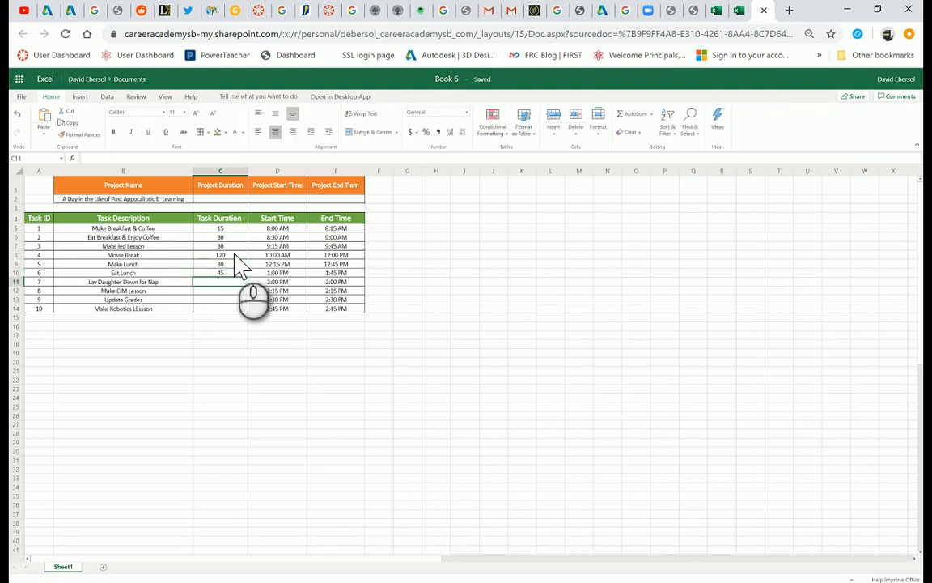
Enter the durations of tasks 7 to 10 in C11:C14 as 60, 15, 90 and 45.
{"action": "type", "text": "60"}
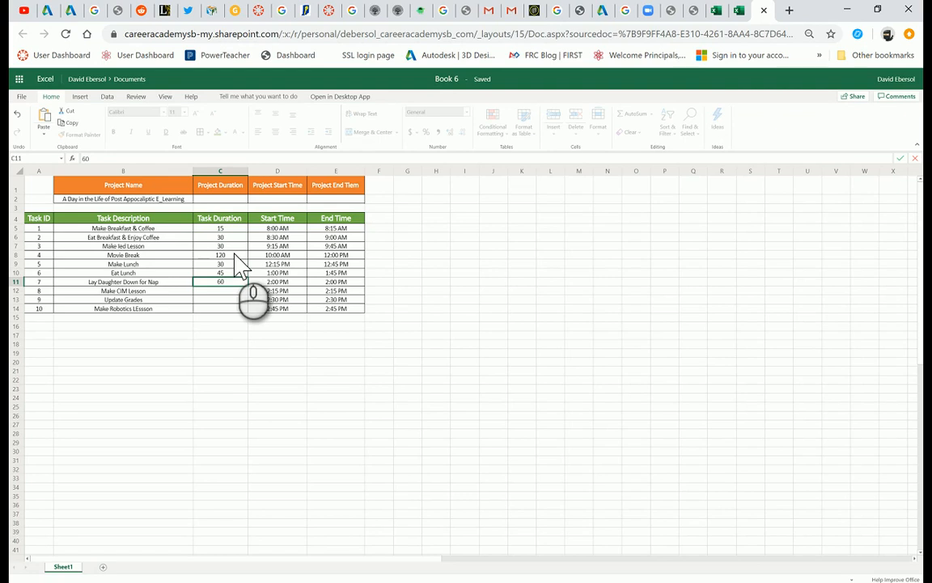
{"action": "key", "text": "Return"}
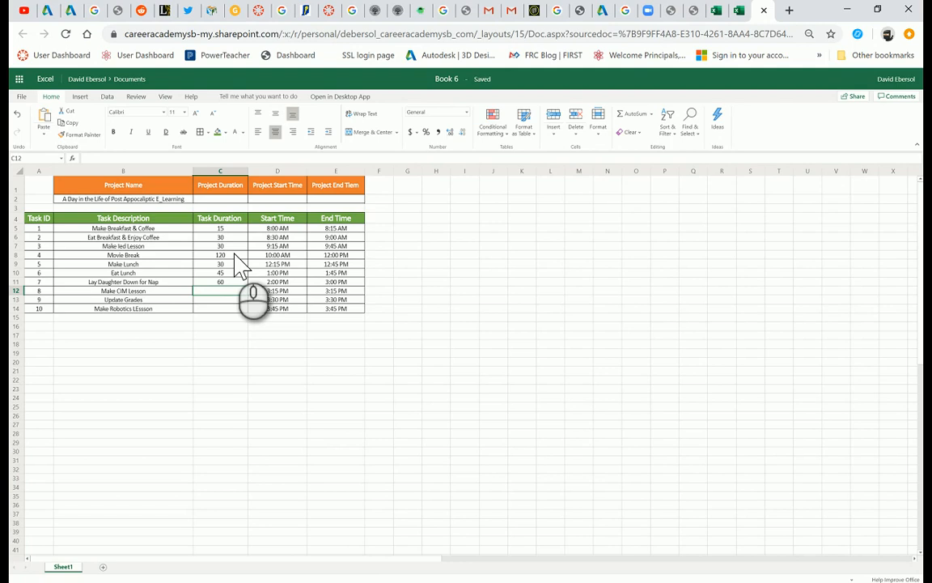
{"action": "type", "text": "15"}
{"action": "key", "text": "Return"}
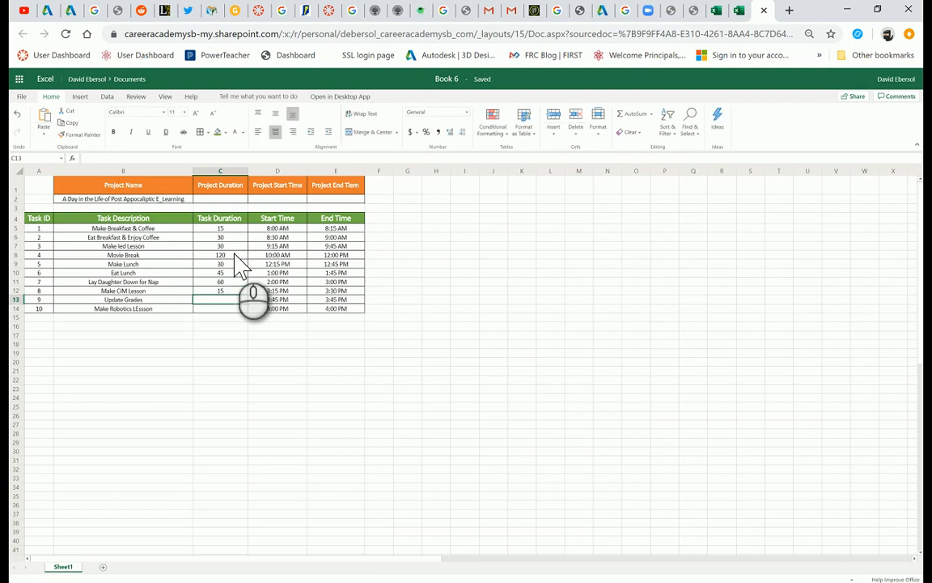
{"action": "type", "text": "1"}
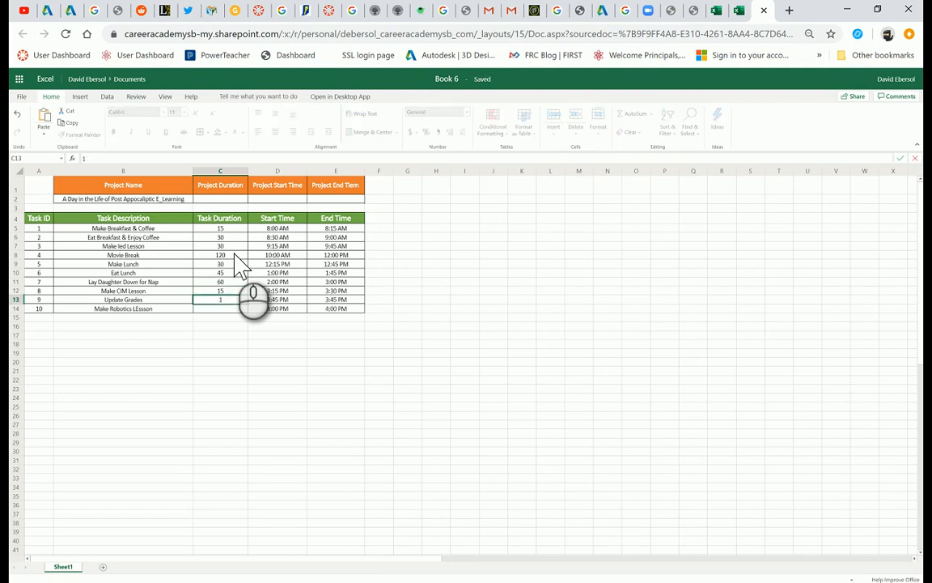
{"action": "type", "text": "90"}
{"action": "key", "text": "Return"}
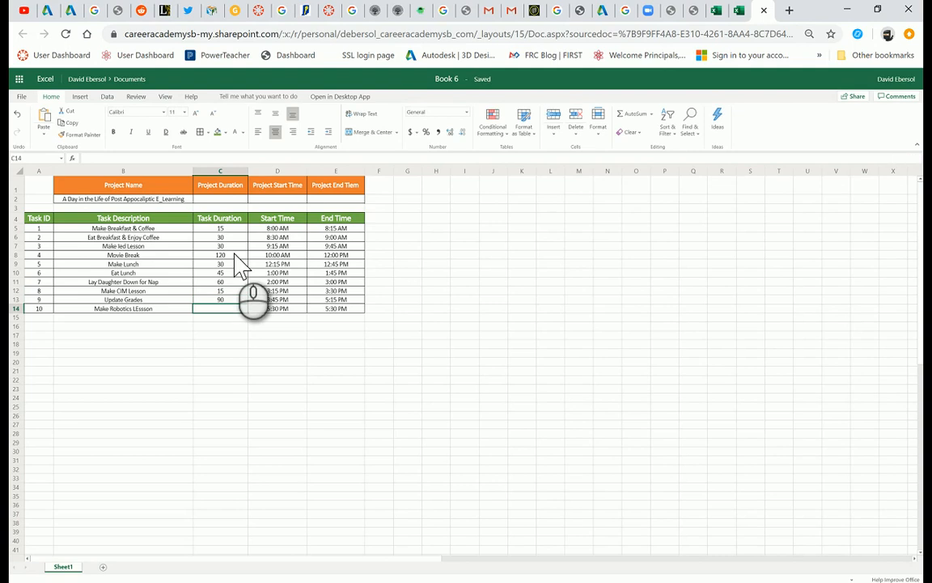
{"action": "type", "text": "45"}
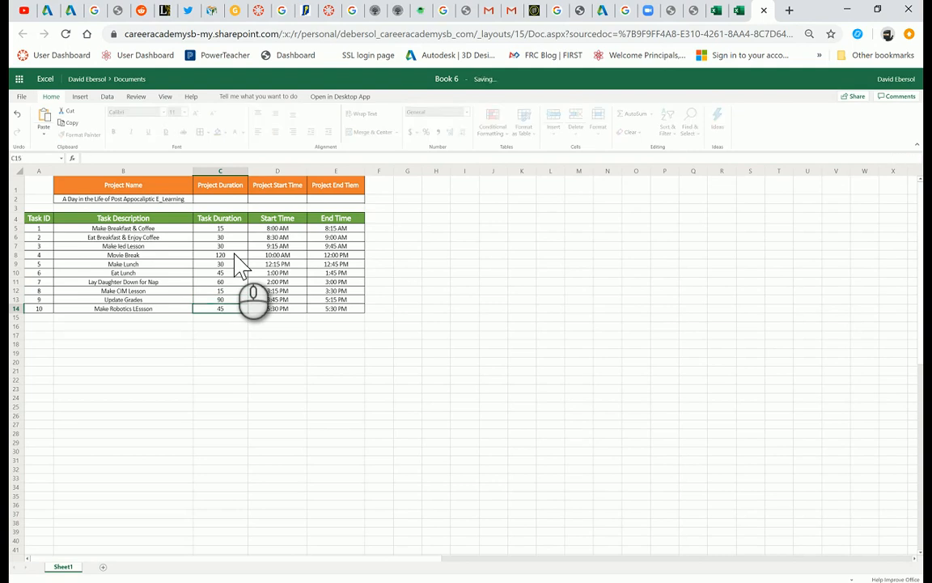
{"action": "key", "text": "Return"}
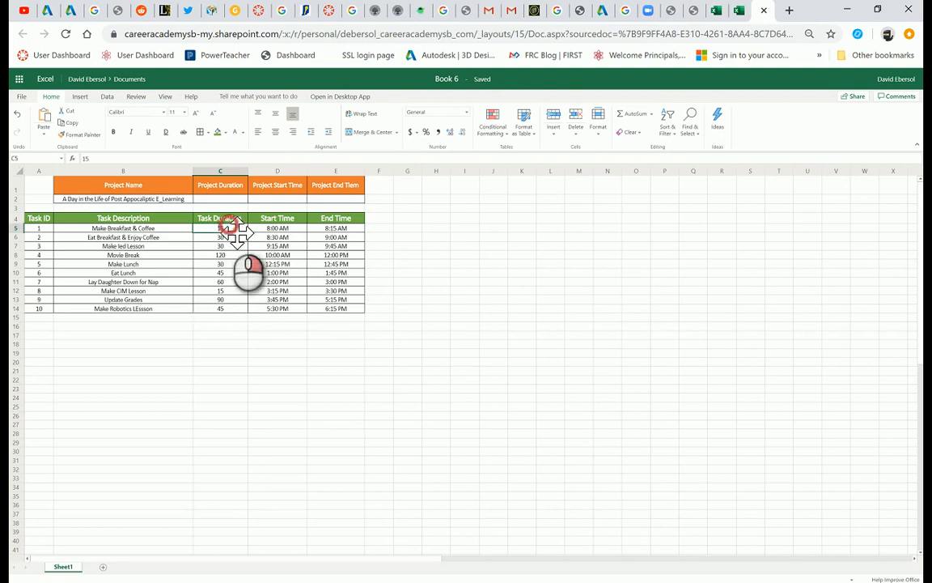
Begin the timeline header in F4 with the formula =D5, referencing the first task's start time.
{"action": "right_click", "coordinate": [233, 228]}
{"action": "left_click", "coordinate": [362, 236]}
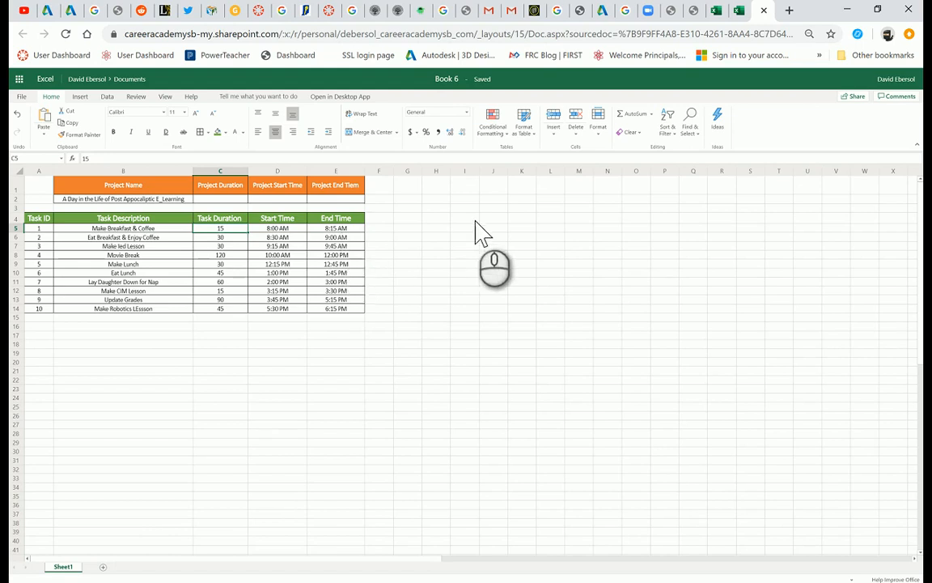
{"action": "left_click", "coordinate": [380, 218]}
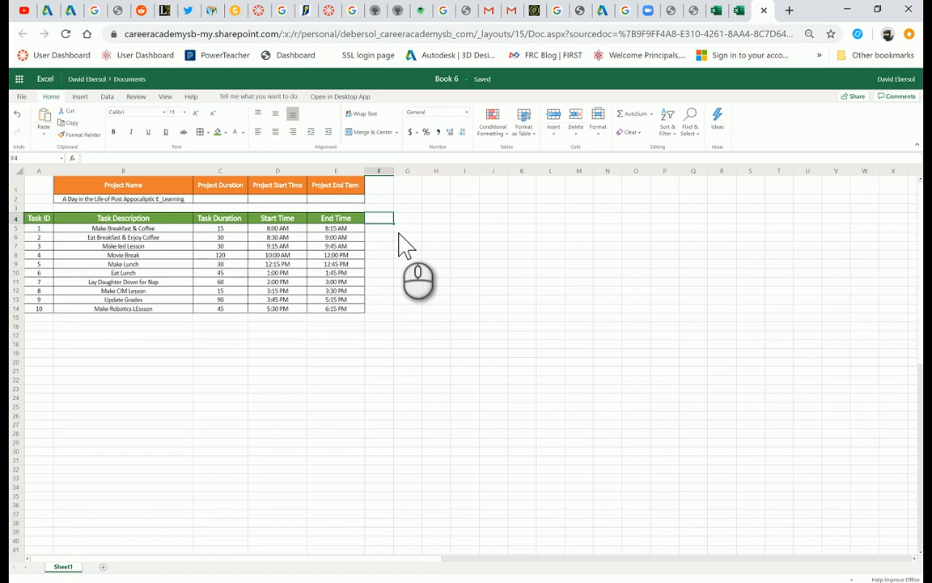
{"action": "type", "text": "="}
{"action": "left_click", "coordinate": [296, 229]}
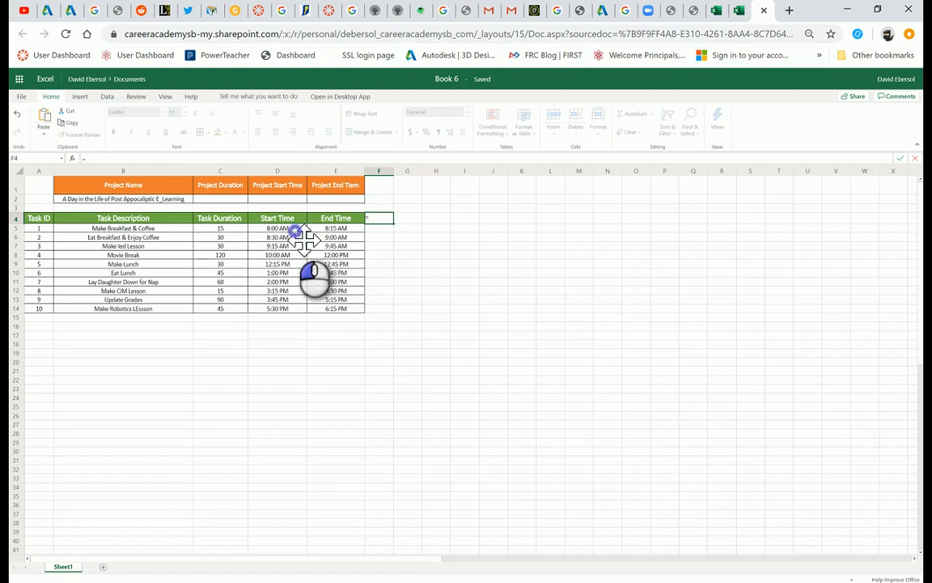
{"action": "key", "text": "Return"}
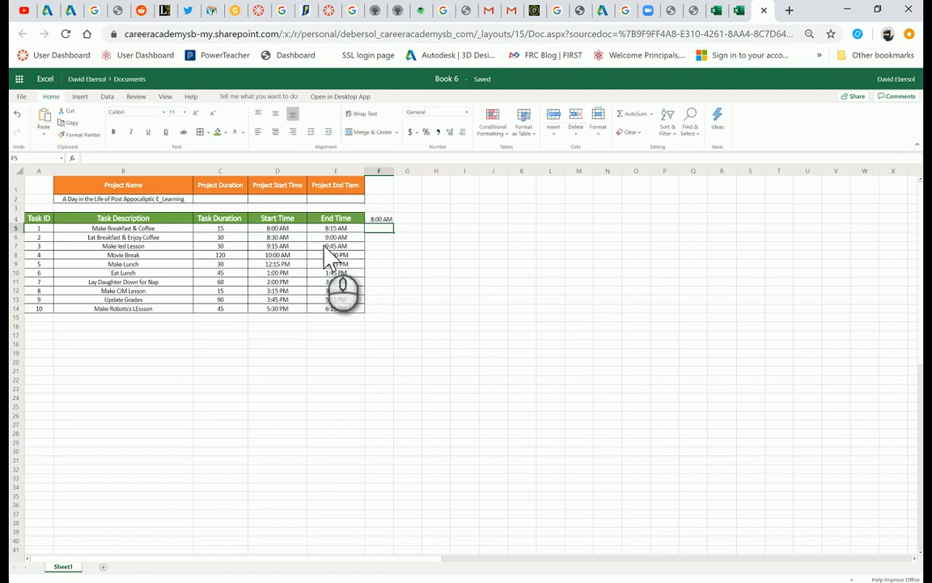
{"action": "left_click", "coordinate": [380, 219]}
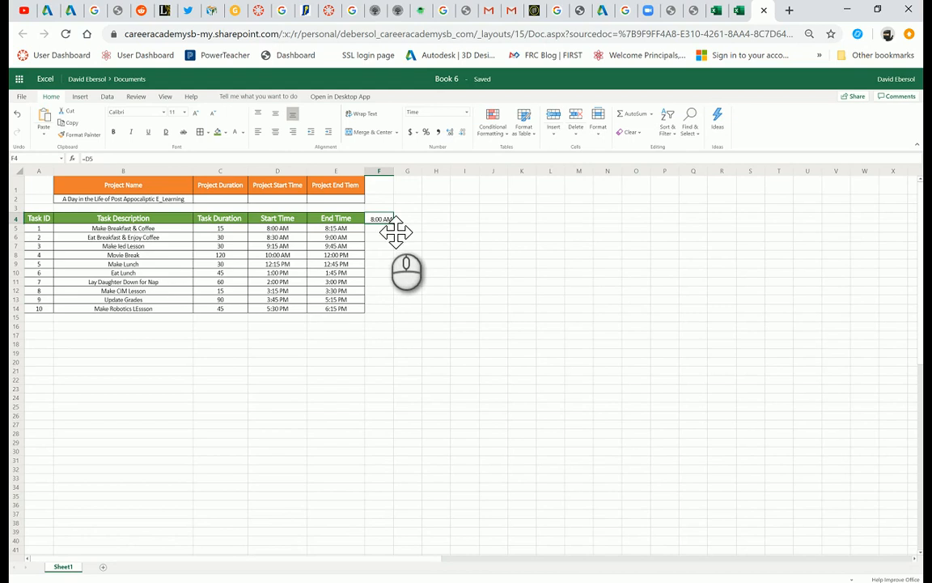
Enter a formula in G4 that adds 15 minutes to F4 with the TIME function.
{"action": "left_click", "coordinate": [407, 220]}
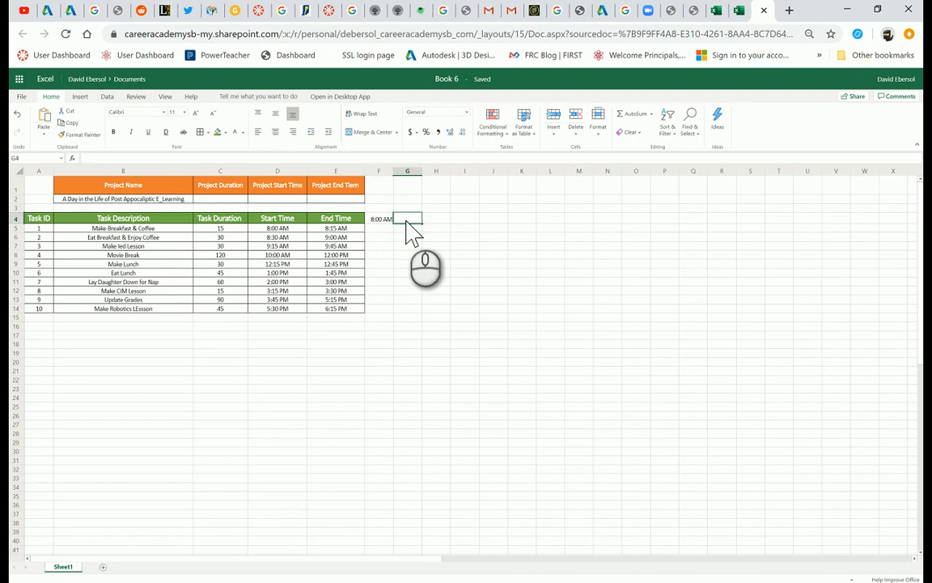
{"action": "left_click_drag", "start_coordinate": [221, 229], "coordinate": [247, 261]}
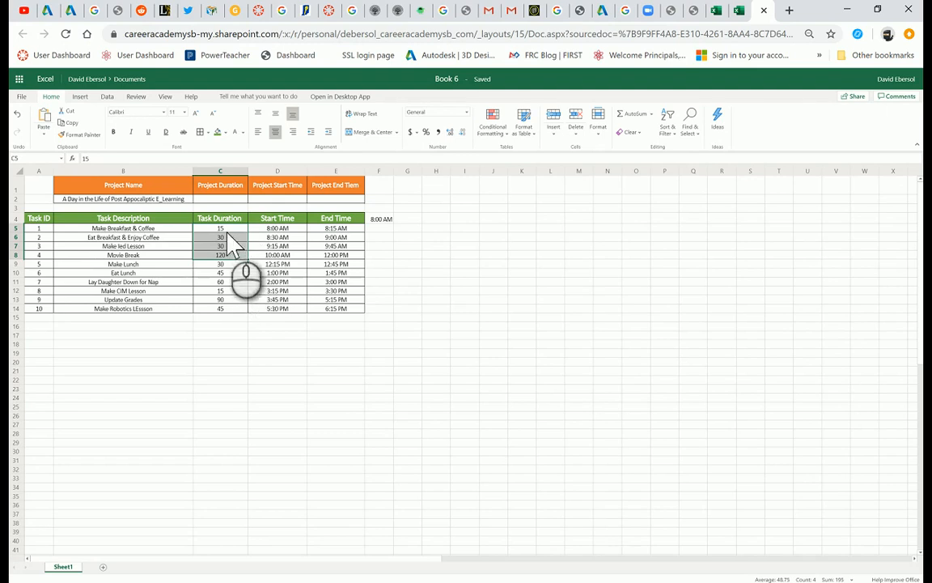
{"action": "left_click", "coordinate": [398, 220]}
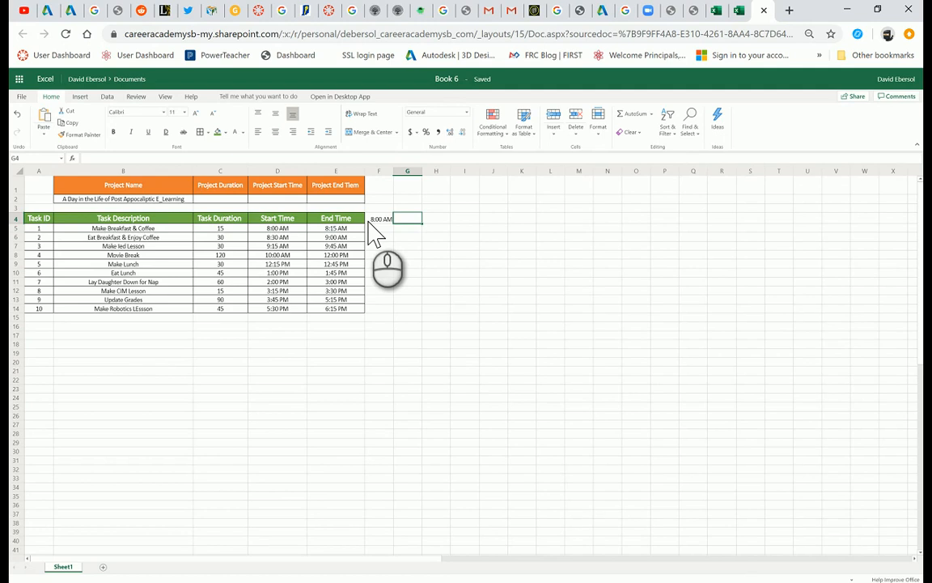
{"action": "left_click", "coordinate": [231, 229]}
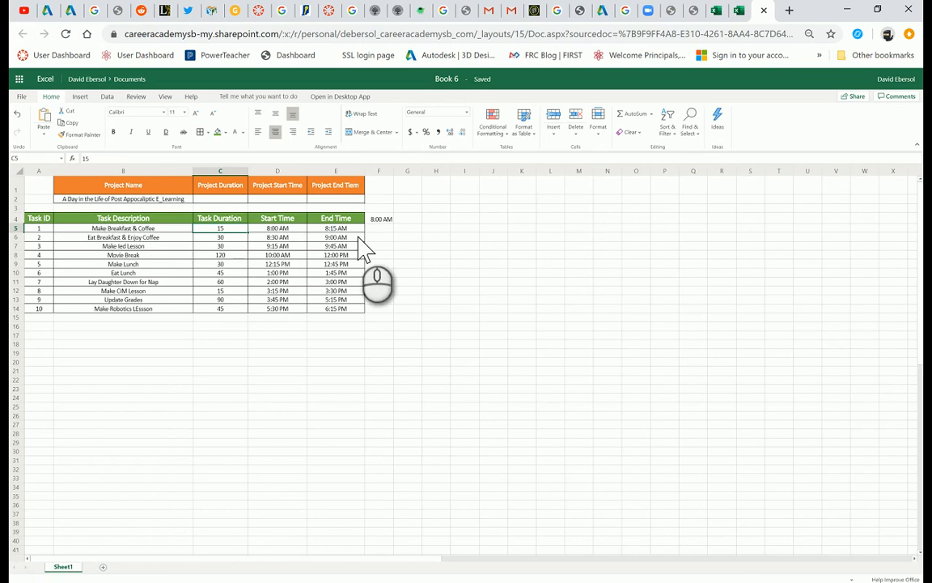
{"action": "left_click", "coordinate": [409, 220]}
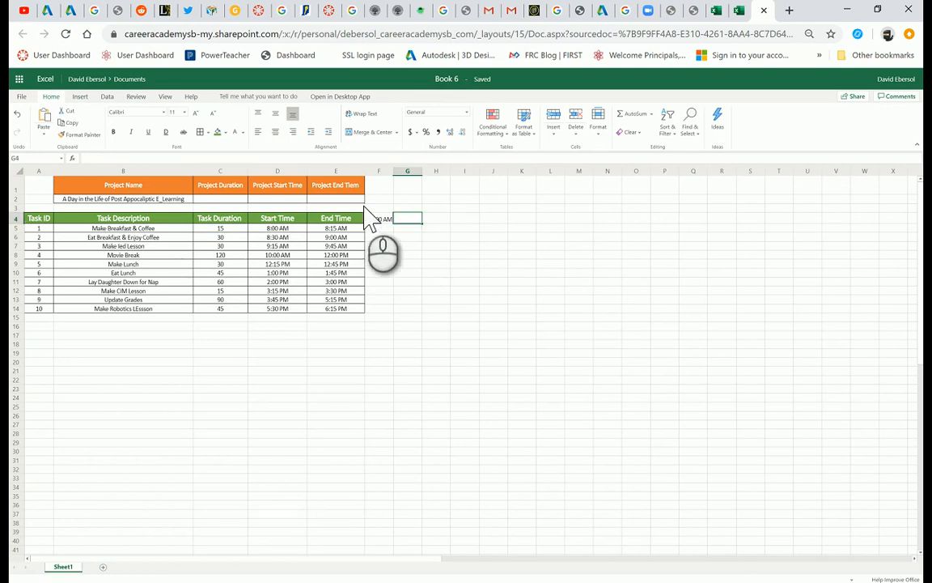
{"action": "type", "text": "="}
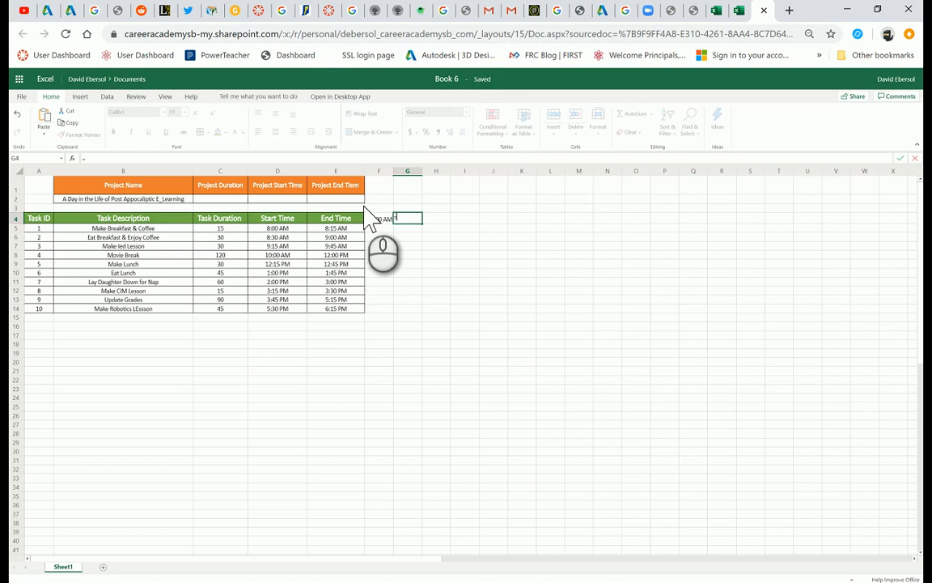
{"action": "left_click", "coordinate": [377, 218]}
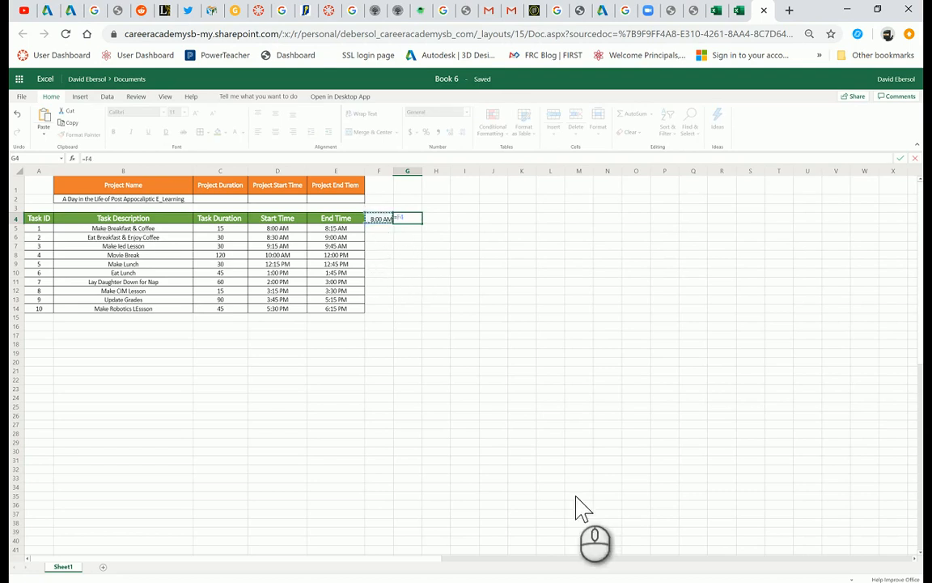
{"action": "type", "text": "+time("}
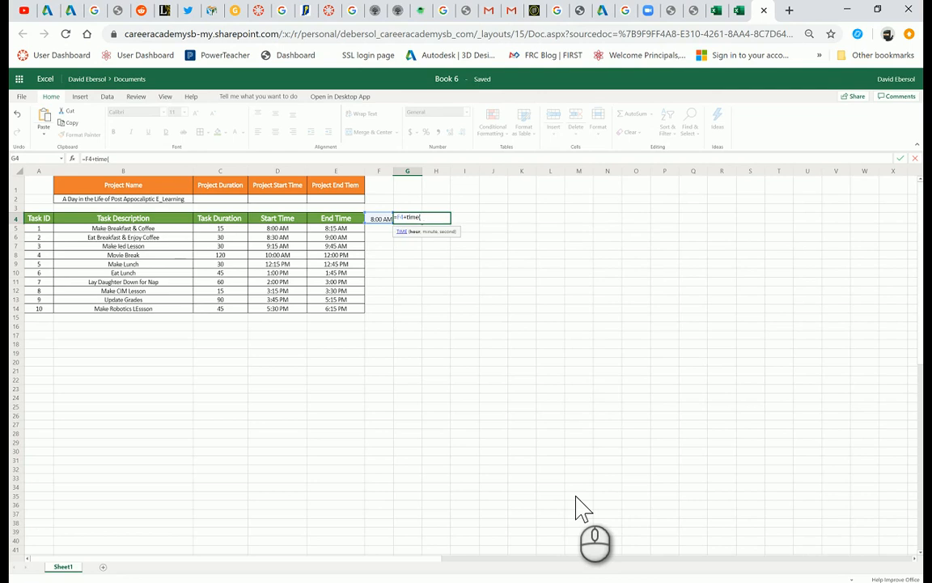
{"action": "type", "text": "0,15"}
{"action": "type", "text": ")"}
{"action": "key", "text": "Return"}
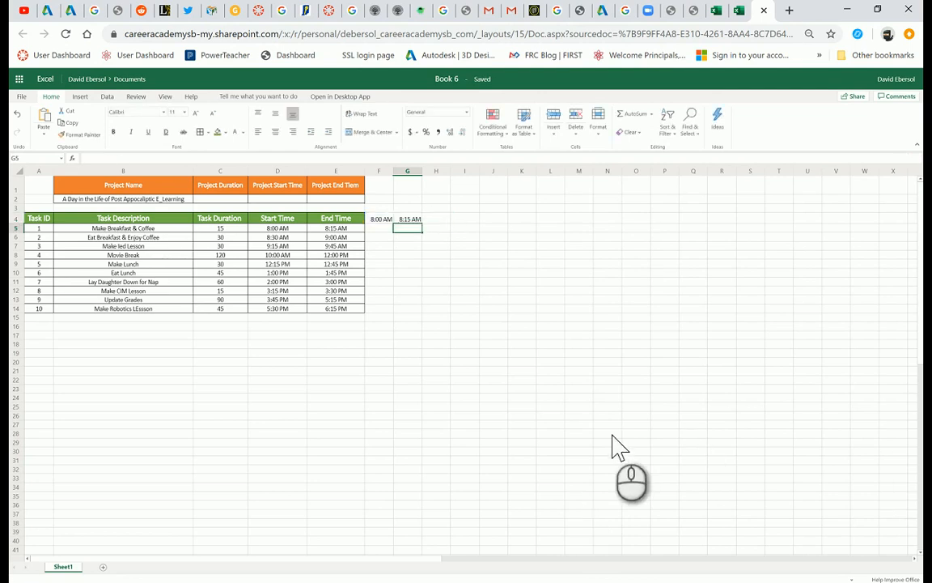
Fill the 15-minute increment formula from G4 across row 4 through AV4.
{"action": "left_click", "coordinate": [409, 218]}
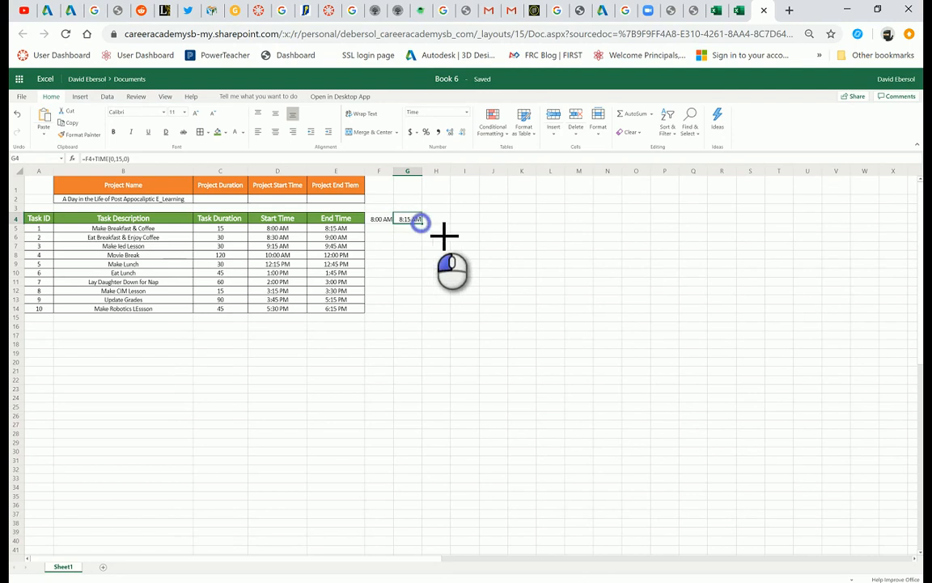
{"action": "left_click_drag", "start_coordinate": [420, 223], "coordinate": [914, 220]}
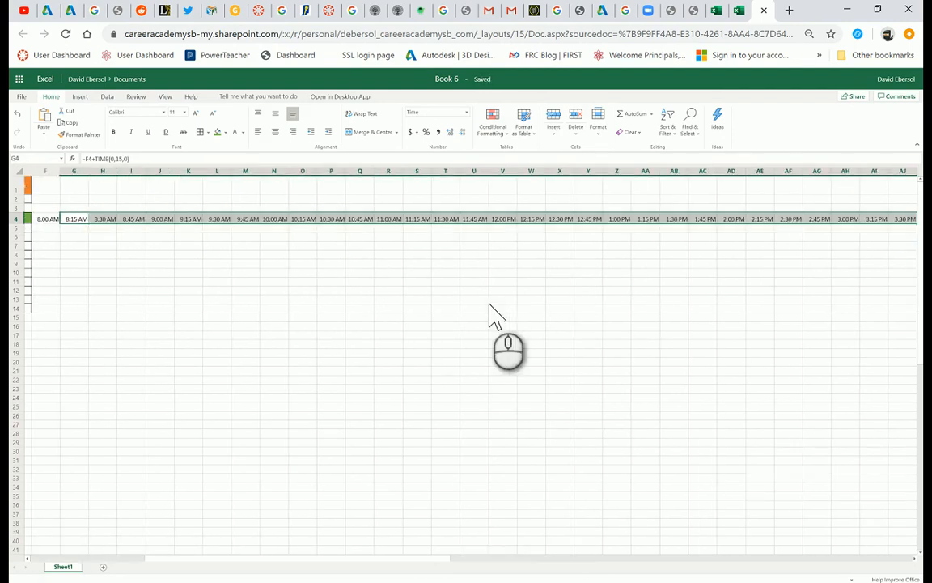
{"action": "left_click_drag", "start_coordinate": [386, 565], "coordinate": [332, 571]}
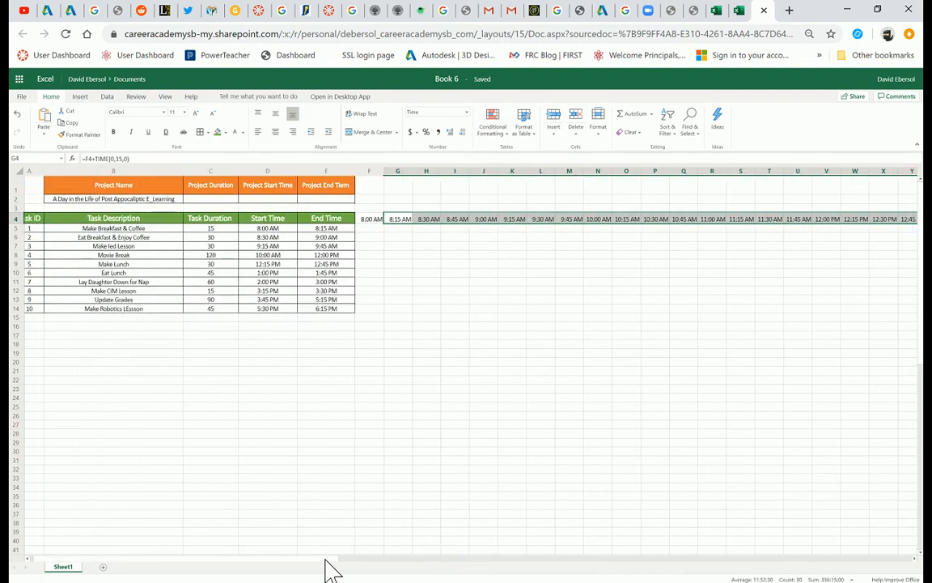
{"action": "left_click", "coordinate": [644, 564]}
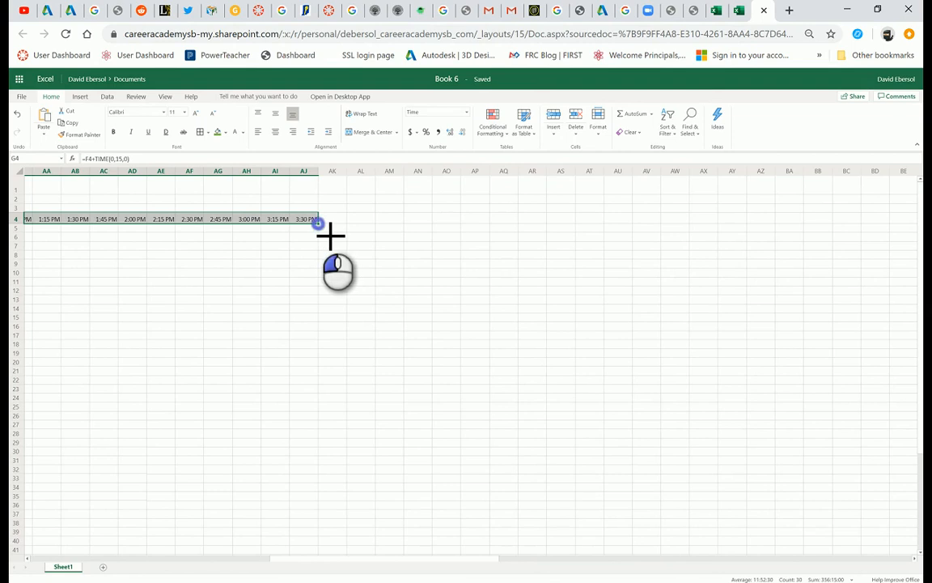
{"action": "left_click_drag", "start_coordinate": [320, 224], "coordinate": [662, 235]}
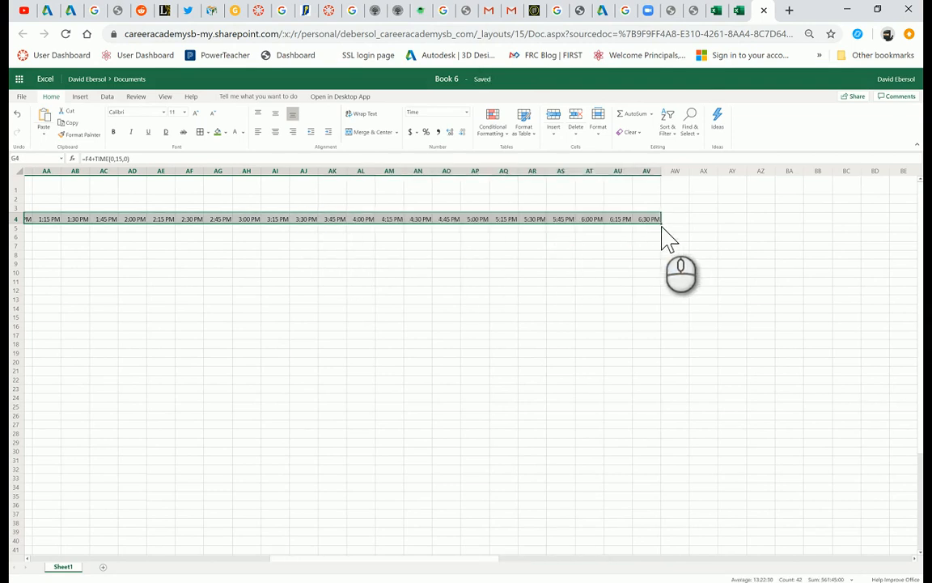
{"action": "left_click", "coordinate": [637, 272]}
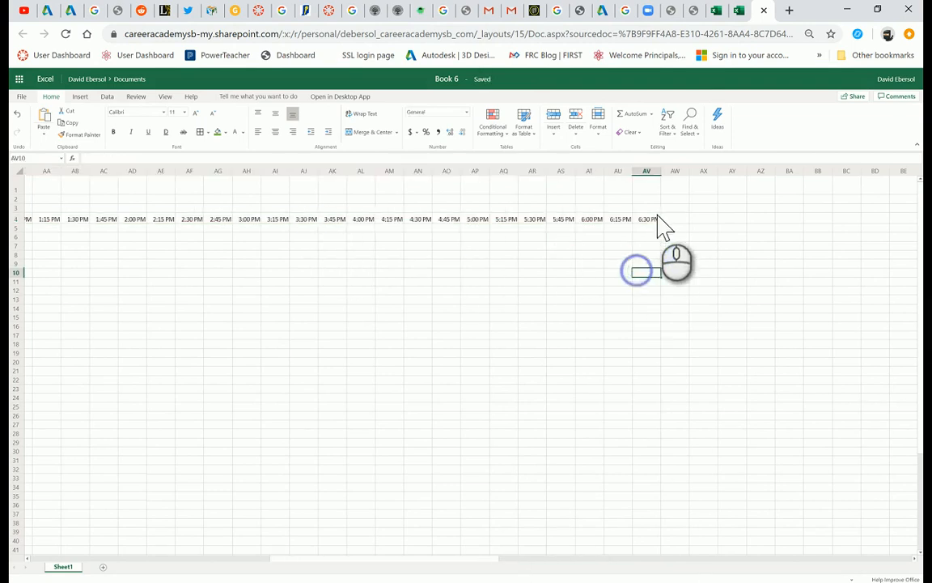
Autofit the widths of timeline columns F through AV to their contents.
{"action": "left_click_drag", "start_coordinate": [652, 172], "coordinate": [402, 174]}
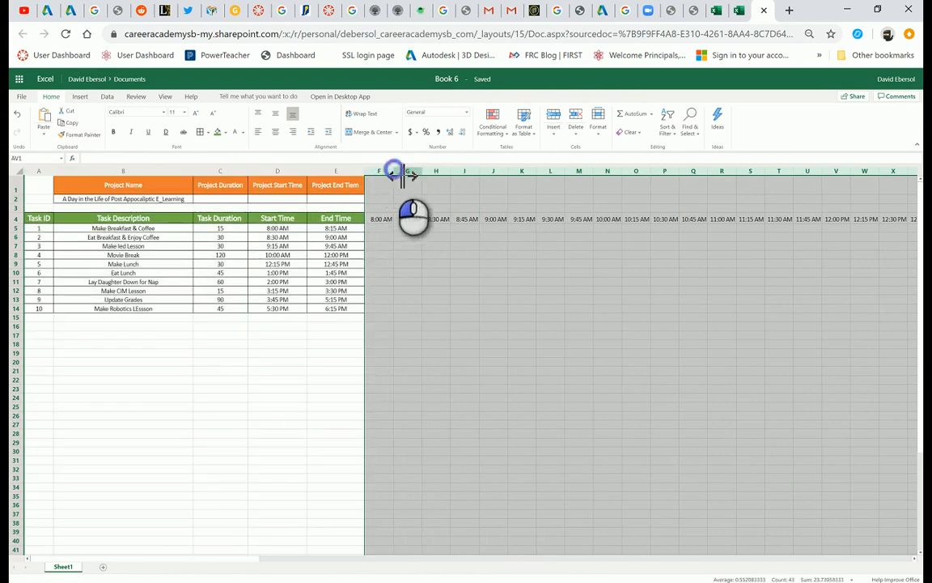
{"action": "double_click", "coordinate": [402, 174]}
{"action": "left_click", "coordinate": [480, 264]}
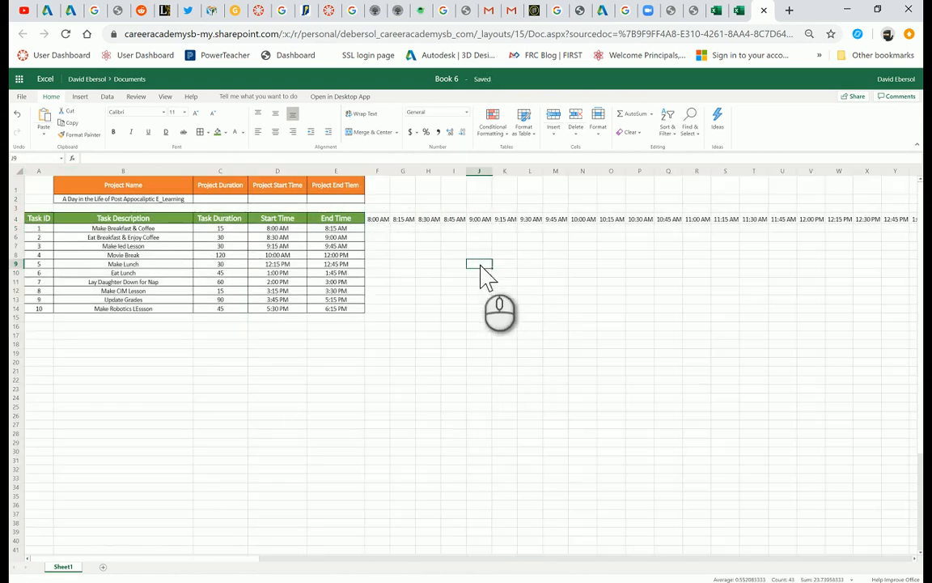
Format the timeline header F4:AV4 with a blue theme fill and white text.
{"action": "left_click", "coordinate": [377, 229]}
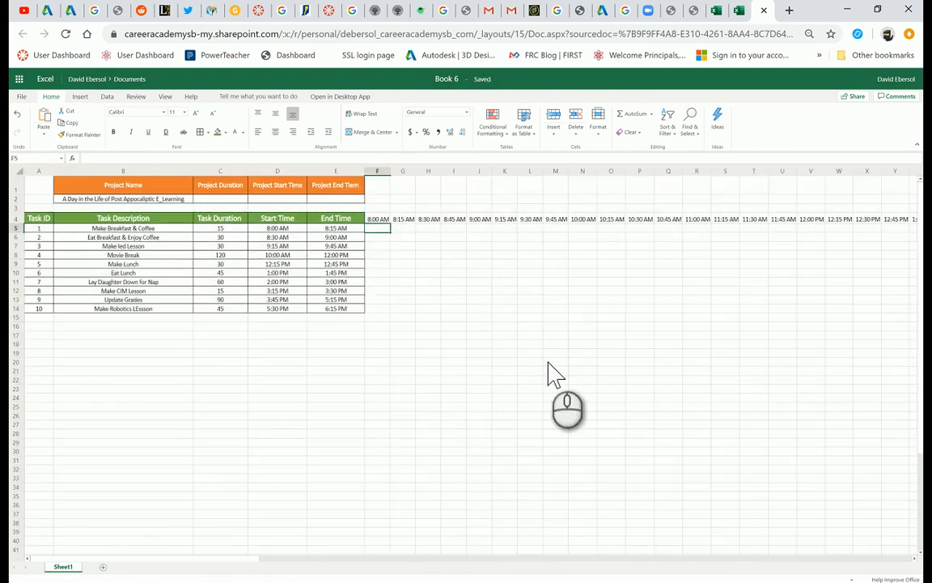
{"action": "left_click_drag", "start_coordinate": [377, 219], "coordinate": [722, 235]}
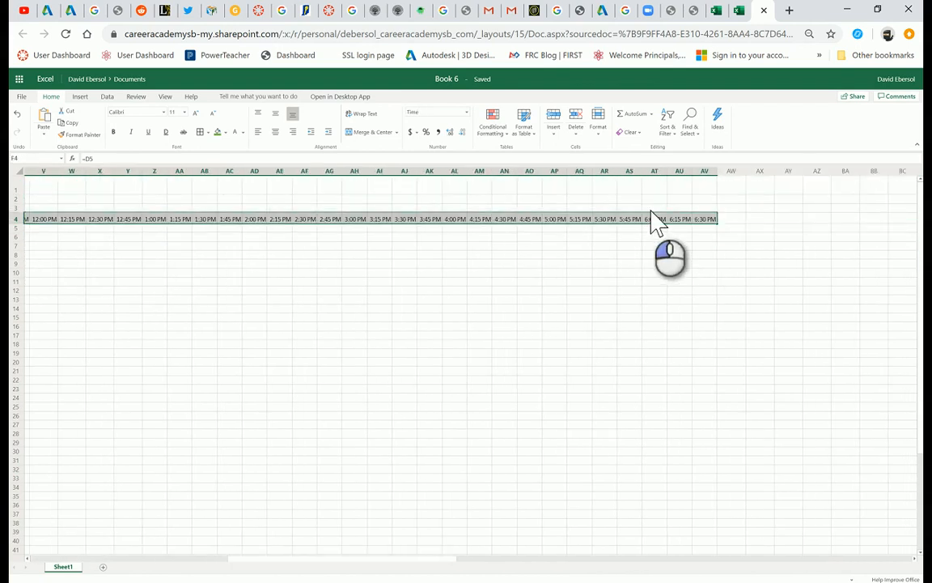
{"action": "left_click", "coordinate": [228, 133]}
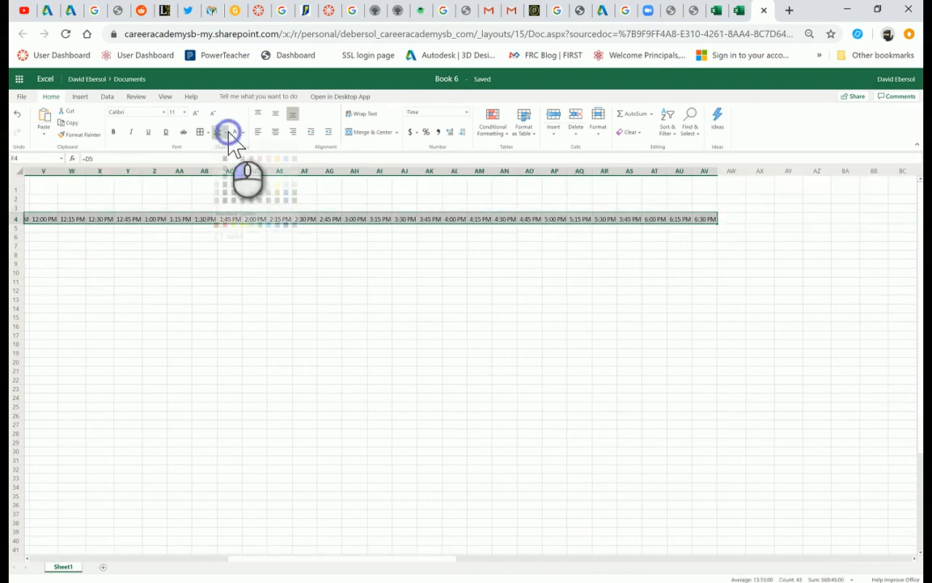
{"action": "left_click", "coordinate": [229, 224]}
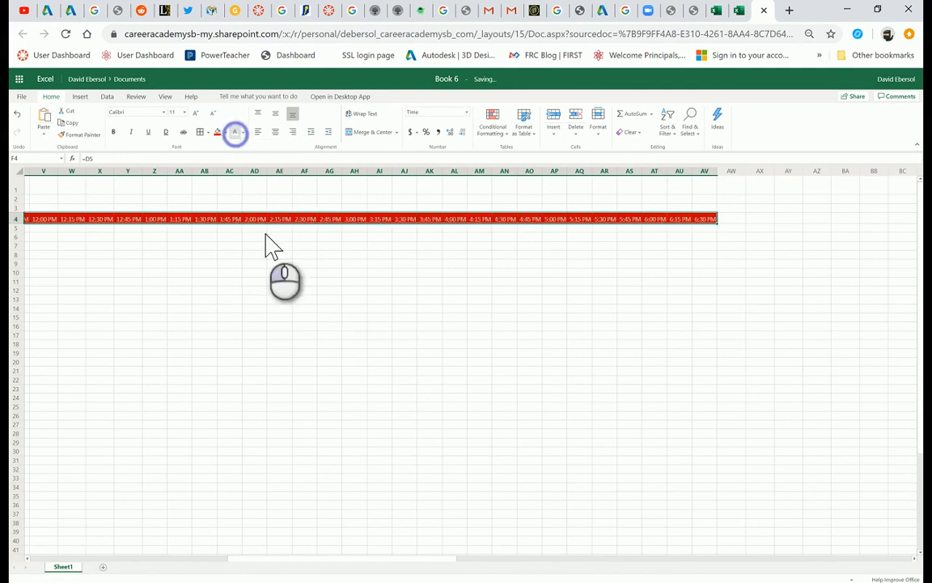
{"action": "left_click", "coordinate": [224, 133]}
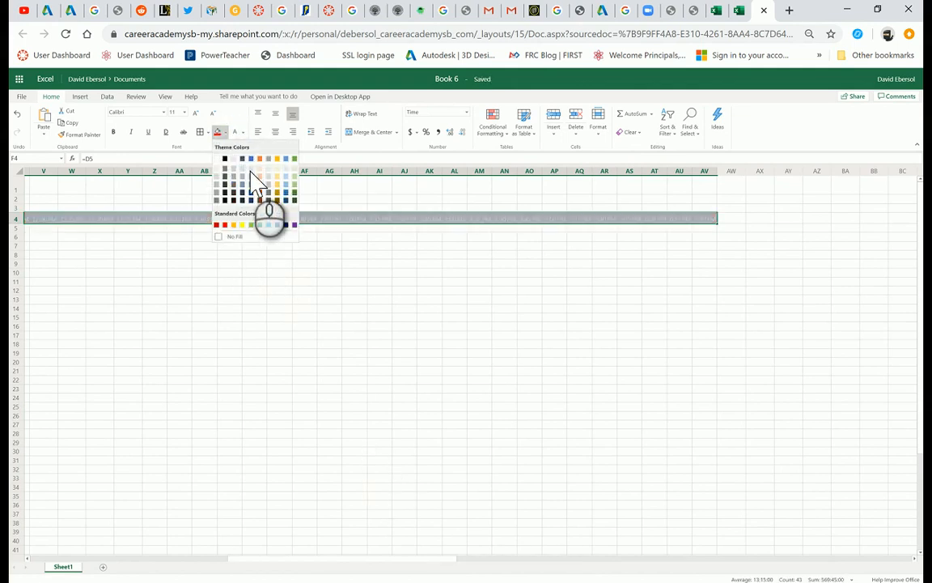
{"action": "left_click", "coordinate": [250, 159]}
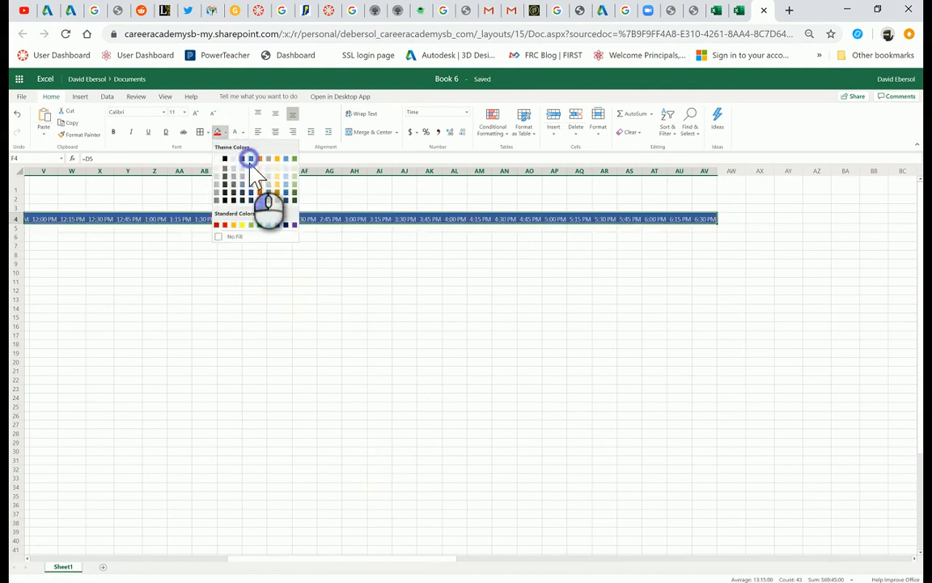
Apply cell borders to the timeline header F4:AV4 and the chart grid F5:AV14.
{"action": "left_click", "coordinate": [199, 133]}
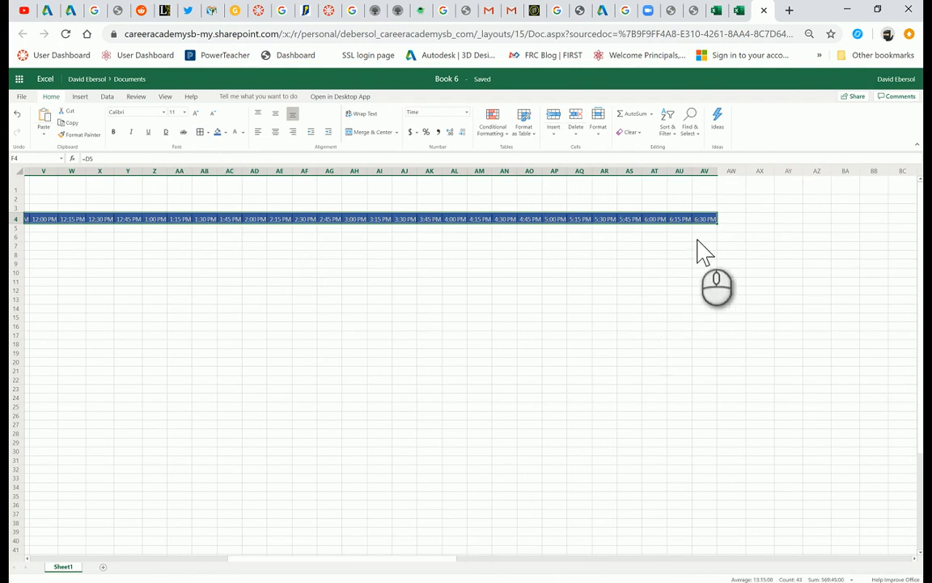
{"action": "left_click_drag", "start_coordinate": [700, 231], "coordinate": [374, 318]}
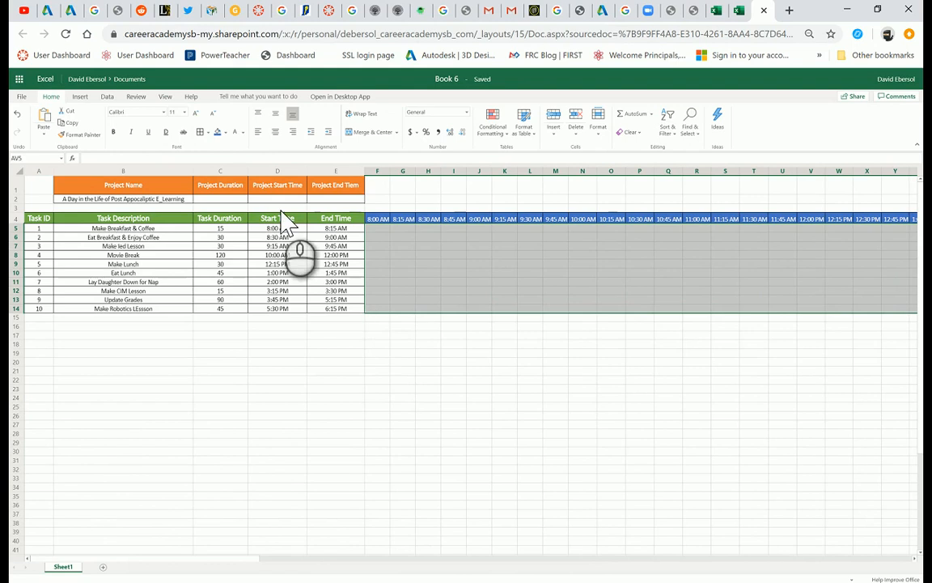
{"action": "left_click", "coordinate": [199, 132]}
Center the times in the timeline header F4:AV4 both horizontally and vertically.
{"action": "left_click", "coordinate": [377, 219]}
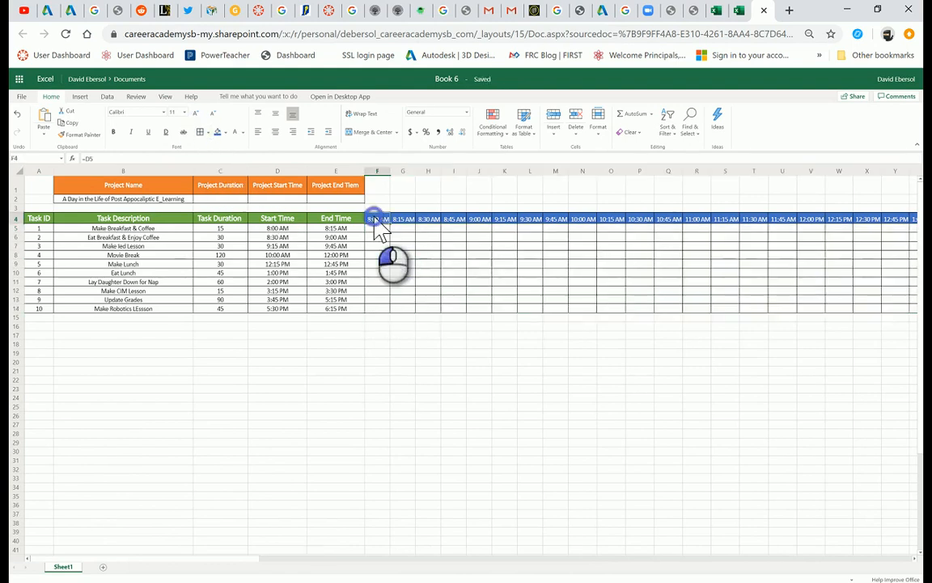
{"action": "left_click_drag", "start_coordinate": [374, 221], "coordinate": [679, 233]}
{"action": "left_click", "coordinate": [275, 131]}
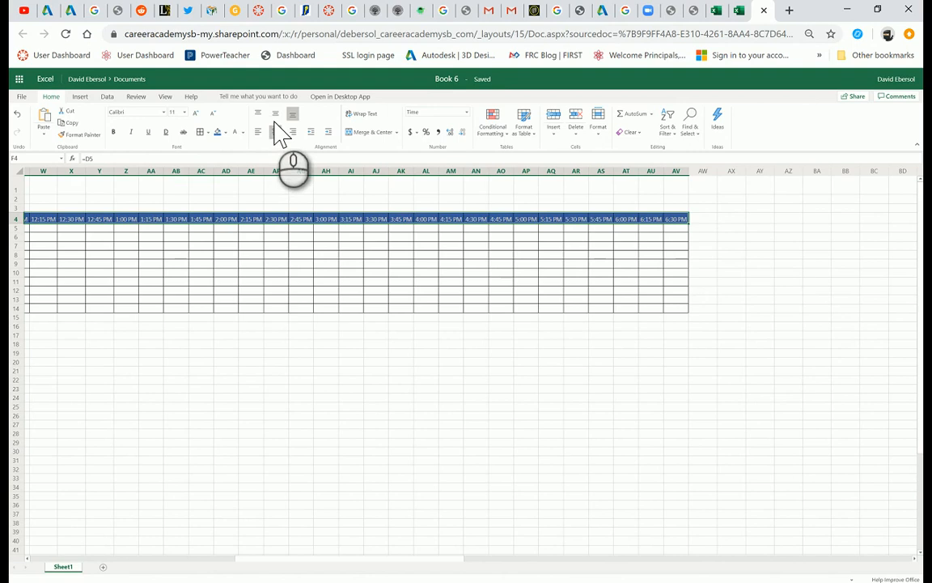
{"action": "left_click", "coordinate": [277, 114]}
{"action": "left_click", "coordinate": [399, 265]}
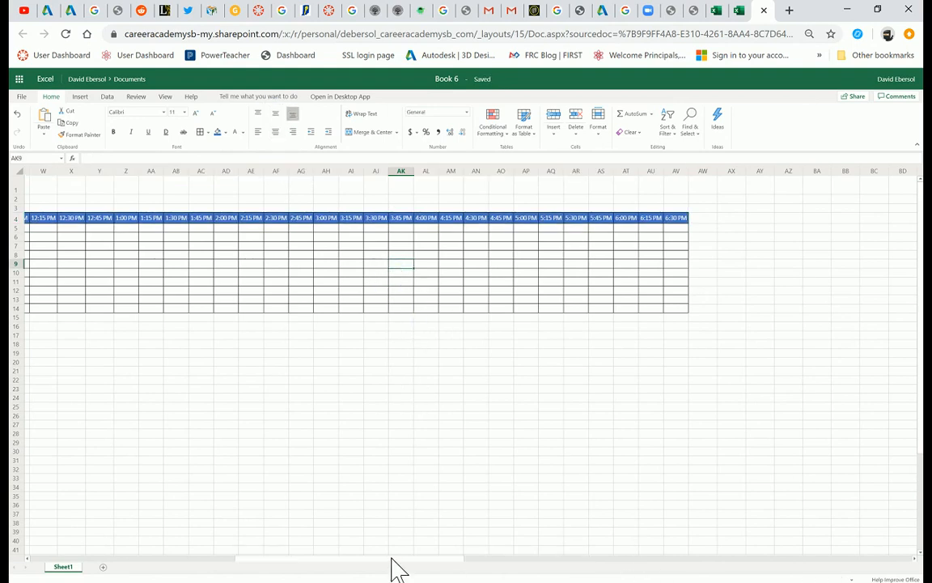
Compare the header time in F4 with the first task's start and end times in D5:E5.
{"action": "left_click_drag", "start_coordinate": [394, 559], "coordinate": [194, 495]}
{"action": "left_click", "coordinate": [382, 231]}
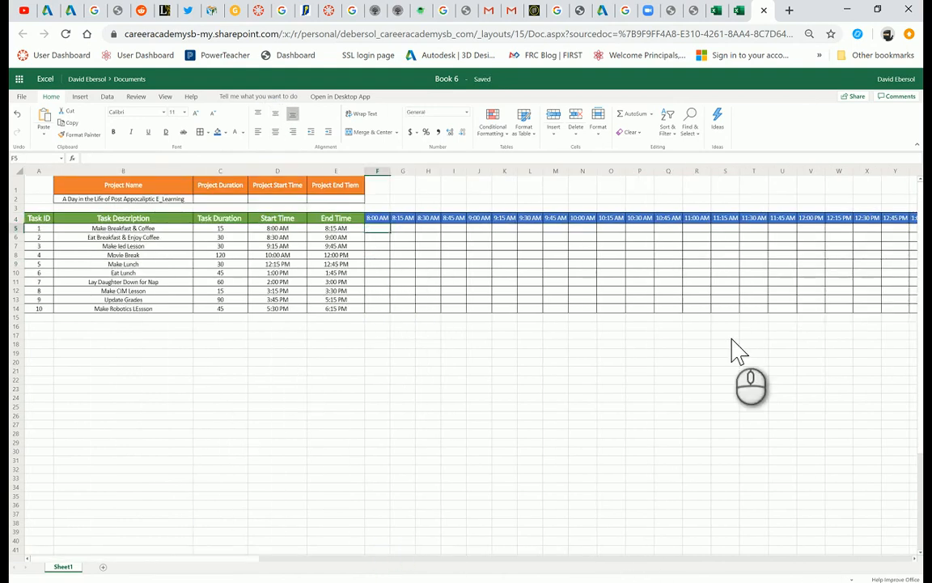
{"action": "left_click", "coordinate": [376, 217]}
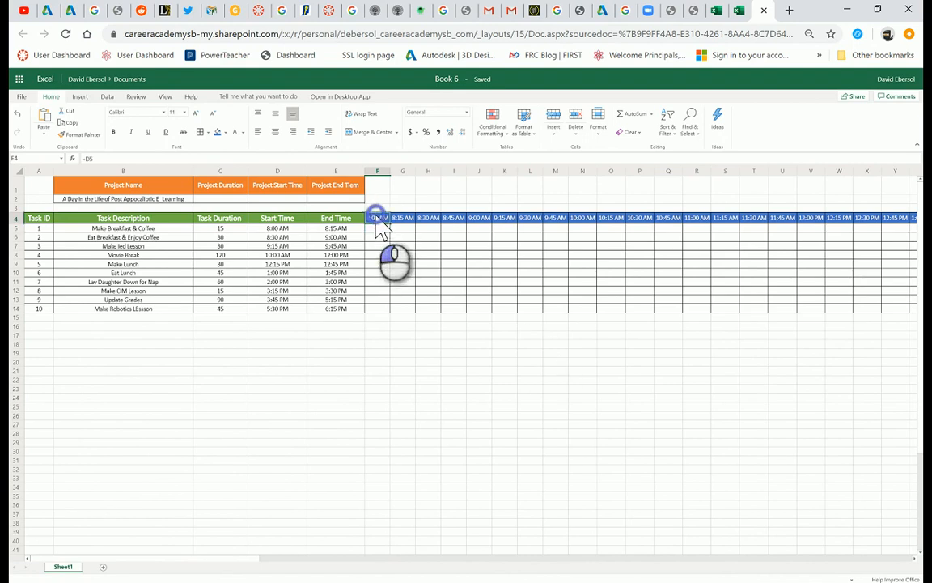
{"action": "left_click_drag", "start_coordinate": [285, 228], "coordinate": [340, 236]}
{"action": "left_click", "coordinate": [377, 218]}
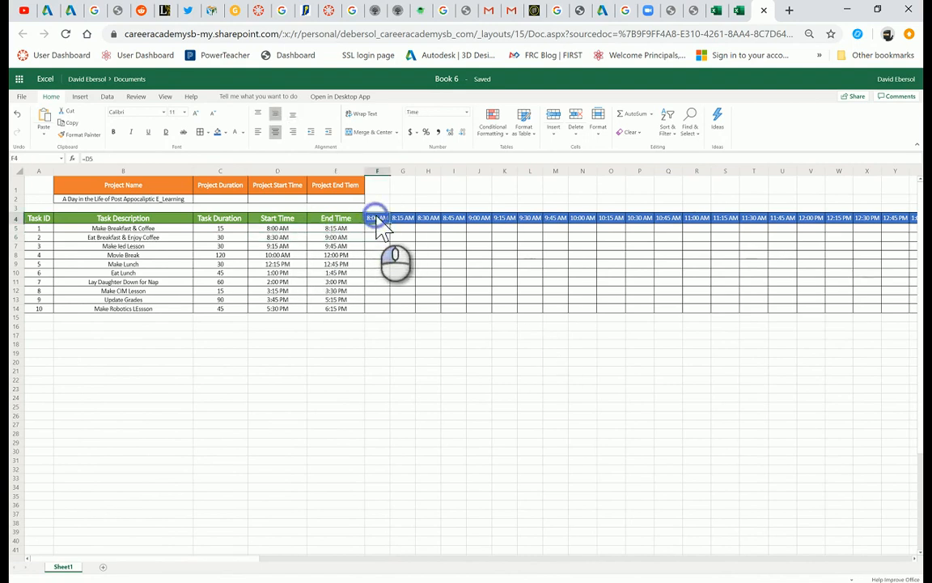
{"action": "left_click", "coordinate": [298, 228]}
Try marking the time slots of tasks 1 and 2 with x in F5:G5 and H6:I6, and clear the marks.
{"action": "left_click", "coordinate": [377, 230]}
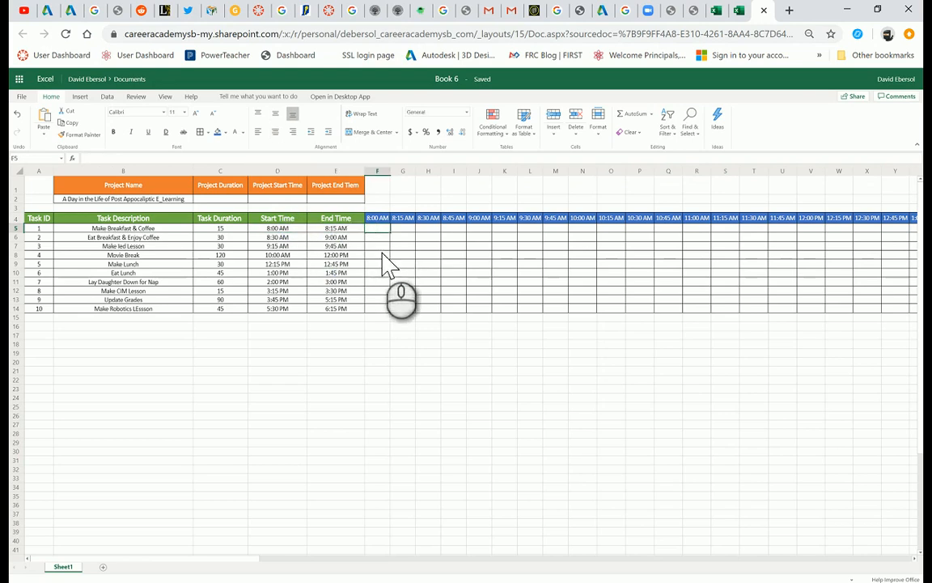
{"action": "type", "text": "x"}
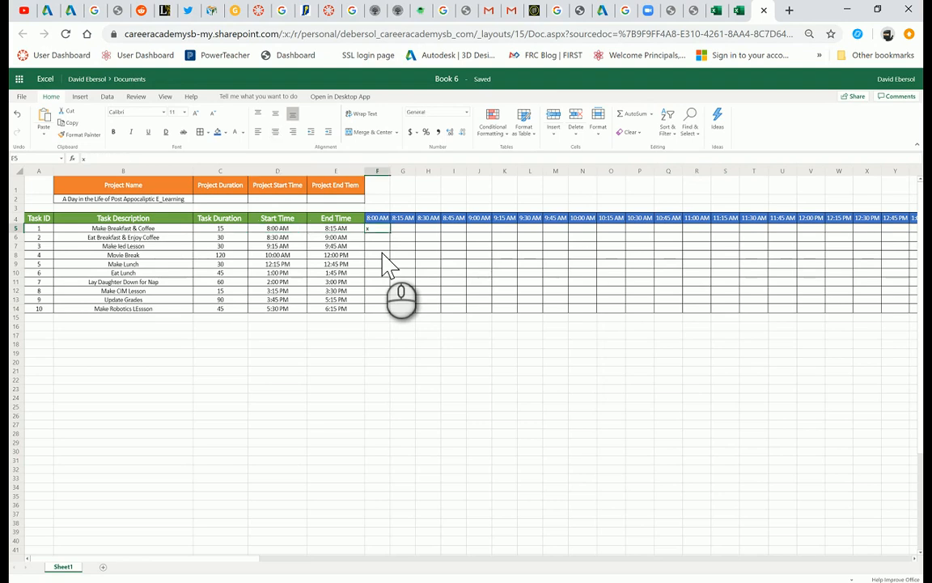
{"action": "key", "text": "Tab"}
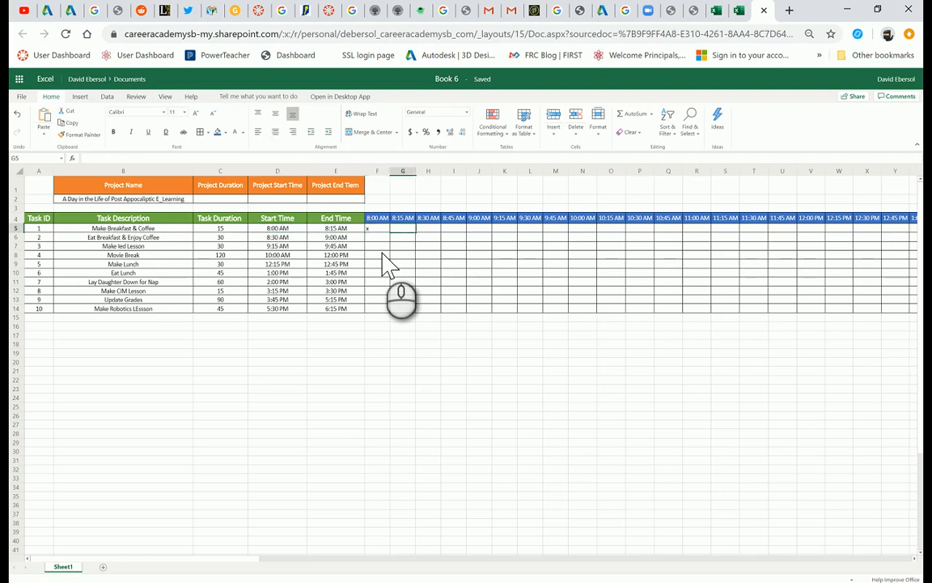
{"action": "type", "text": "x"}
{"action": "key", "text": "Tab"}
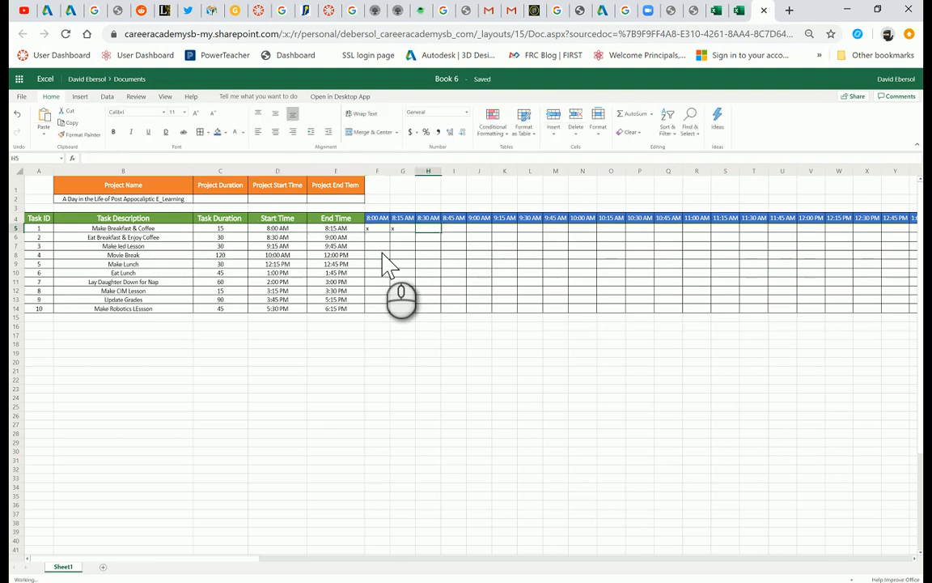
{"action": "key", "text": "Down"}
{"action": "type", "text": "x"}
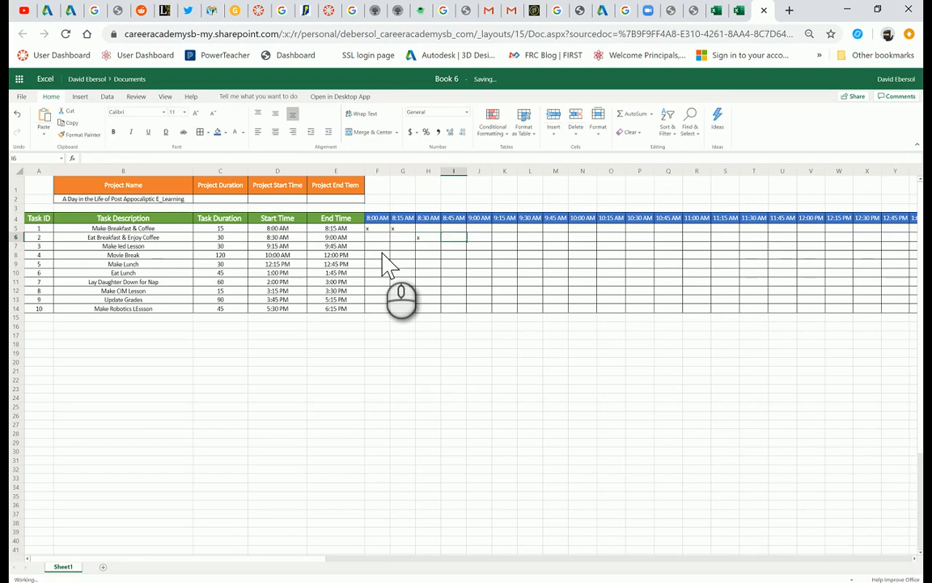
{"action": "key", "text": "Tab"}
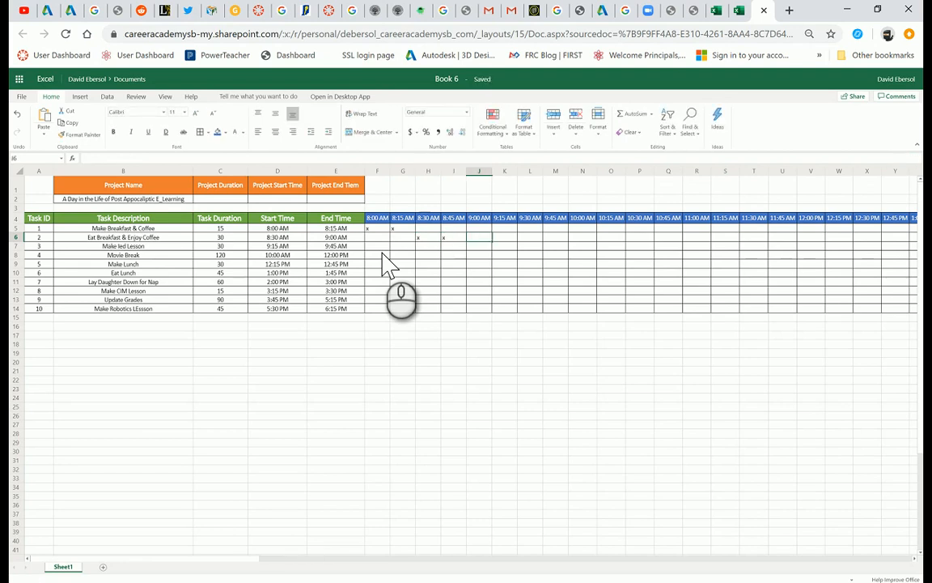
{"action": "type", "text": "x"}
{"action": "left_click_drag", "start_coordinate": [377, 229], "coordinate": [445, 243]}
{"action": "key", "text": "Delete"}
Enter =IF(AND(F4>=D5,F4<=E5),"X","") in F5 to mark the 8:00 AM slot of the first task.
{"action": "left_click", "coordinate": [377, 229]}
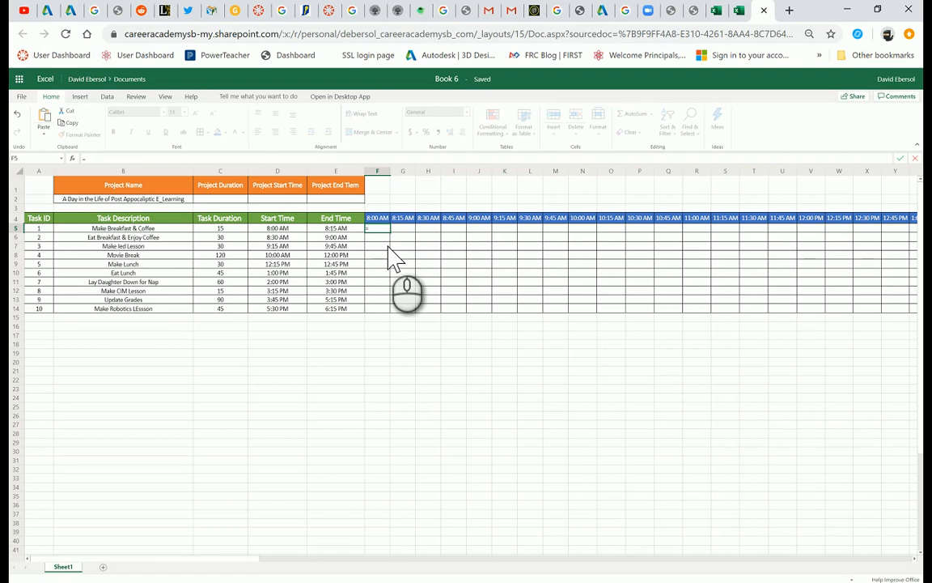
{"action": "type", "text": "if"}
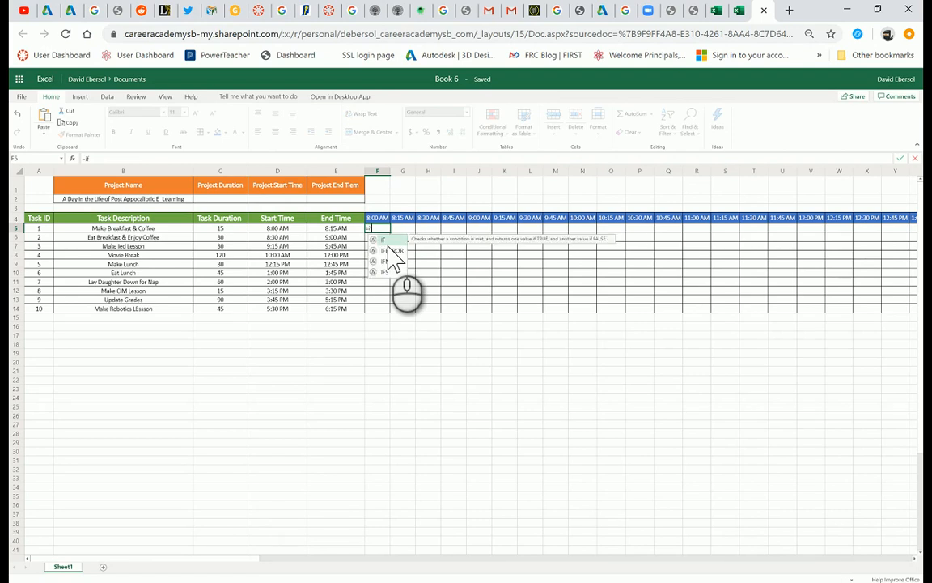
{"action": "type", "text": "("}
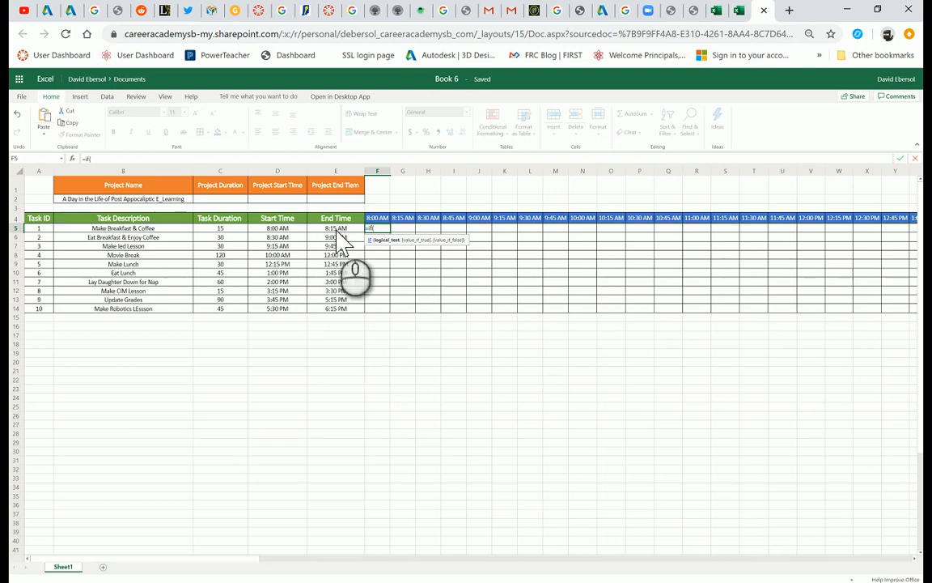
{"action": "type", "text": "and"}
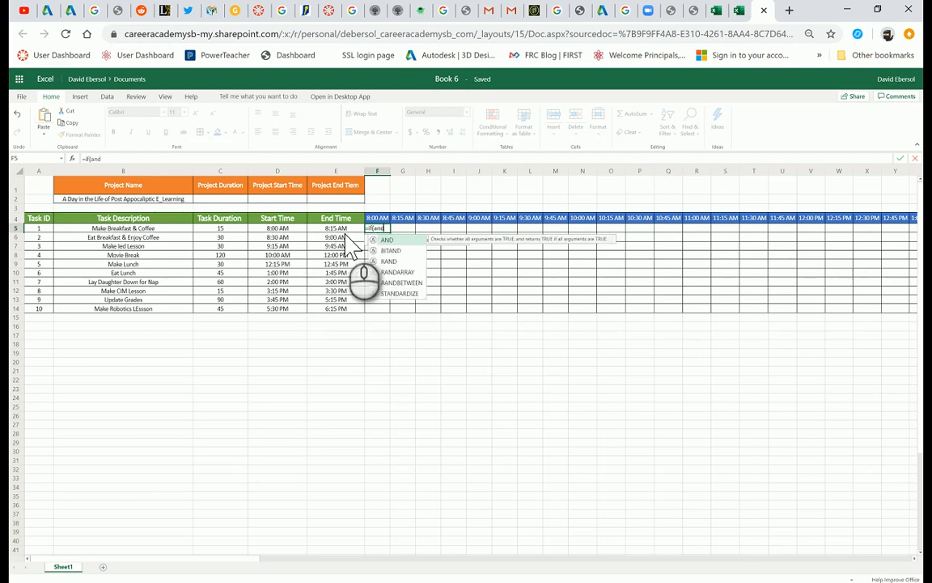
{"action": "type", "text": "("}
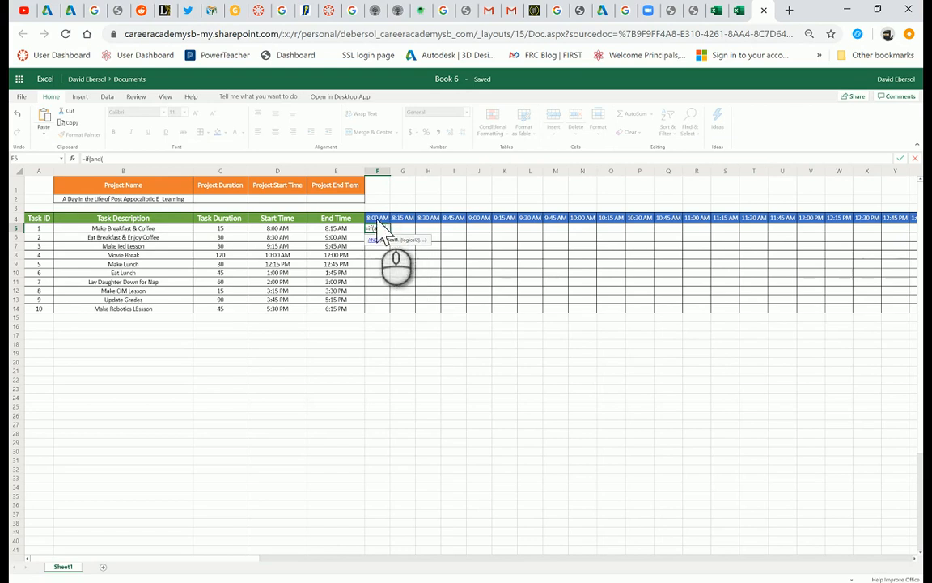
{"action": "left_click", "coordinate": [377, 219]}
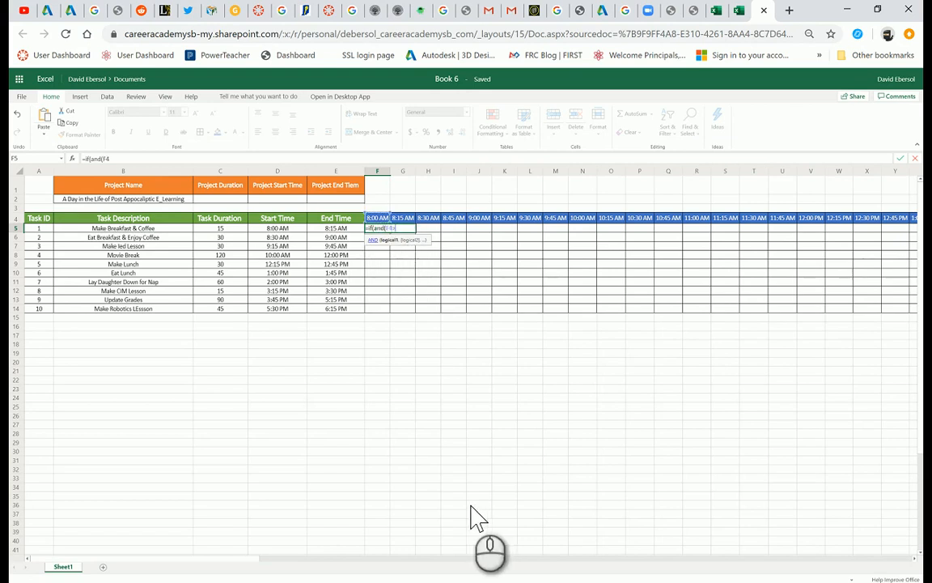
{"action": "type", "text": ">="}
{"action": "left_click", "coordinate": [278, 228]}
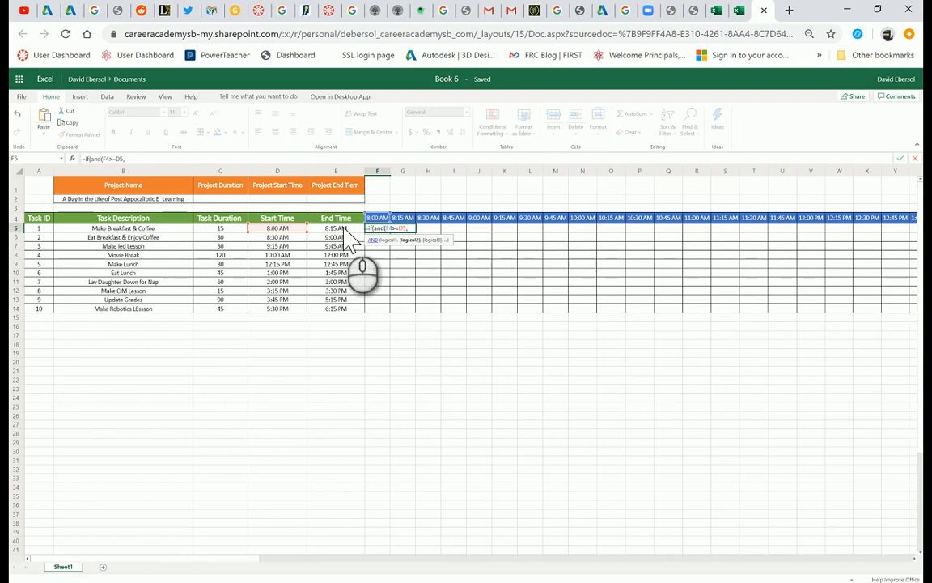
{"action": "left_click", "coordinate": [377, 218]}
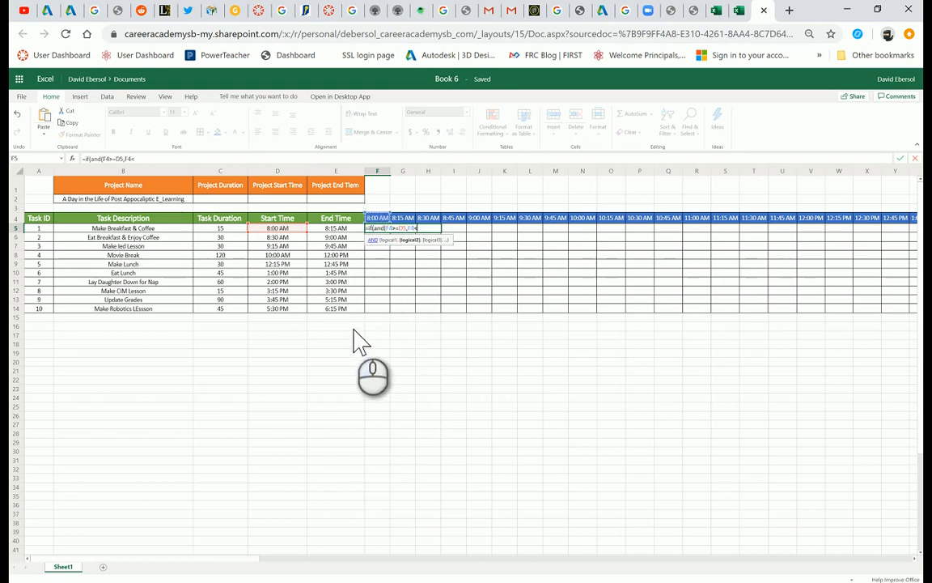
{"action": "left_click", "coordinate": [335, 229]}
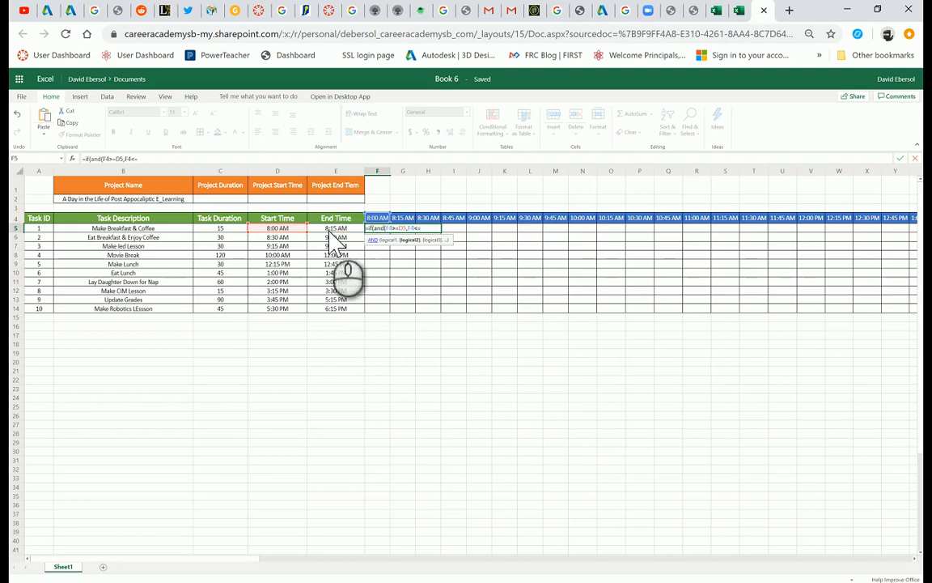
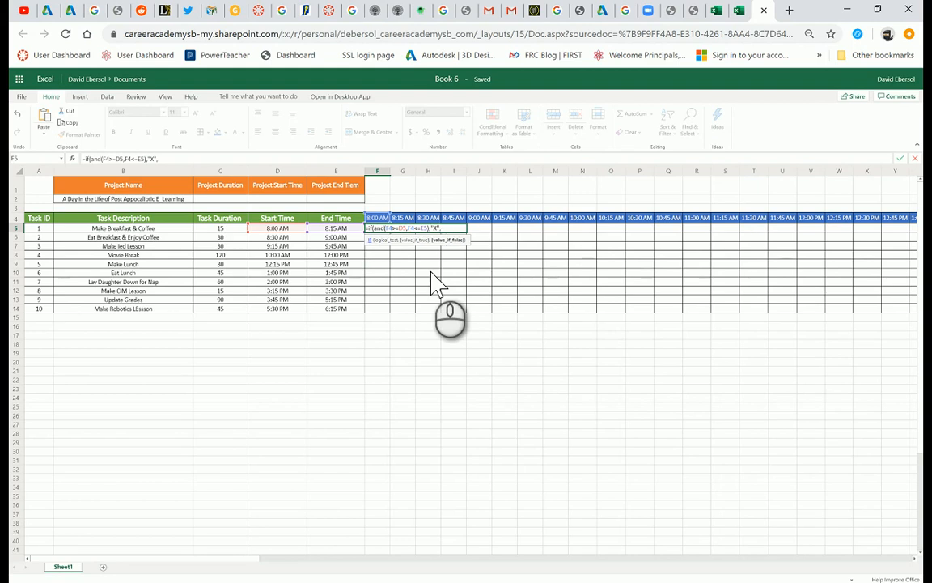
{"action": "type", "text": ")"}
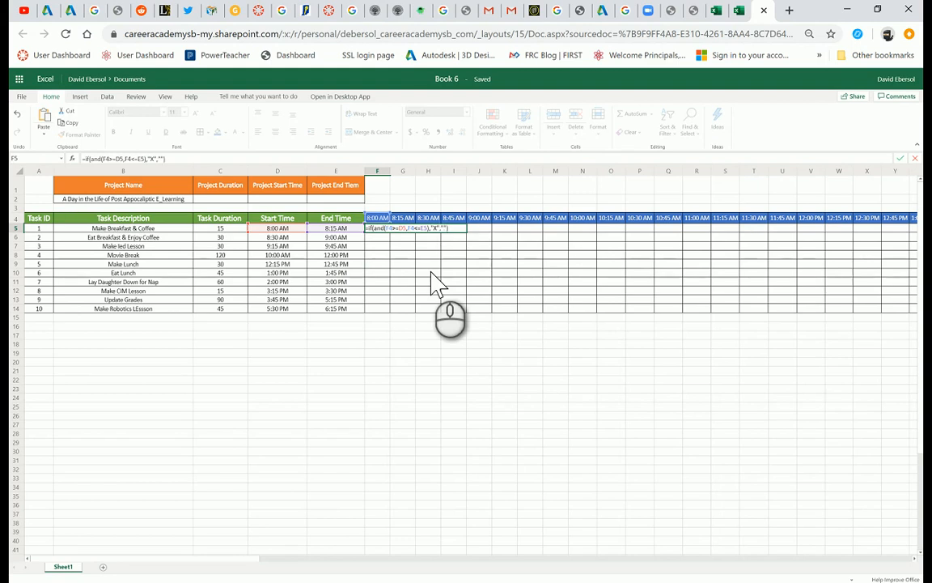
{"action": "key", "text": "Return"}
Center the contents of the chart grid F5:AV14 both horizontally and vertically.
{"action": "left_click", "coordinate": [377, 229]}
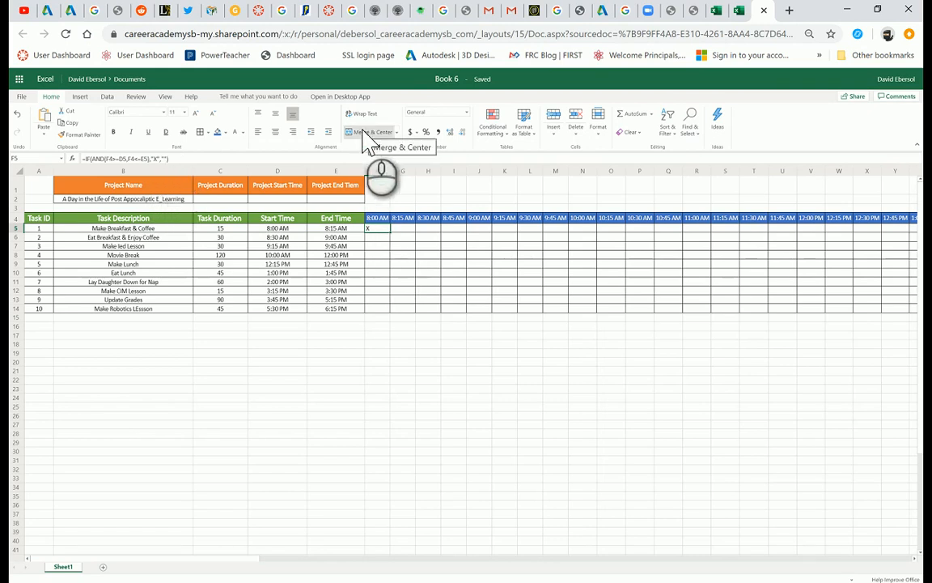
{"action": "left_click", "coordinate": [377, 227]}
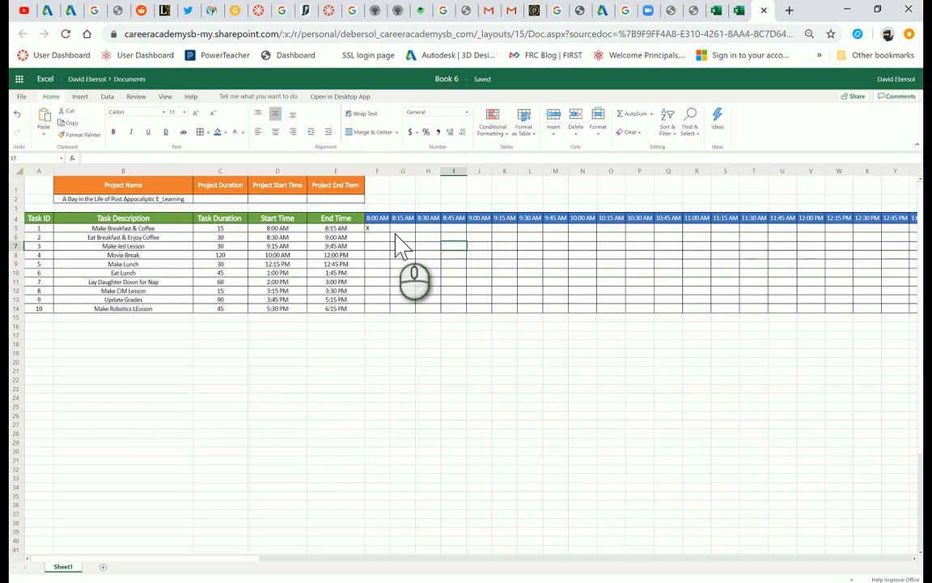
{"action": "left_click_drag", "start_coordinate": [776, 344], "coordinate": [714, 316]}
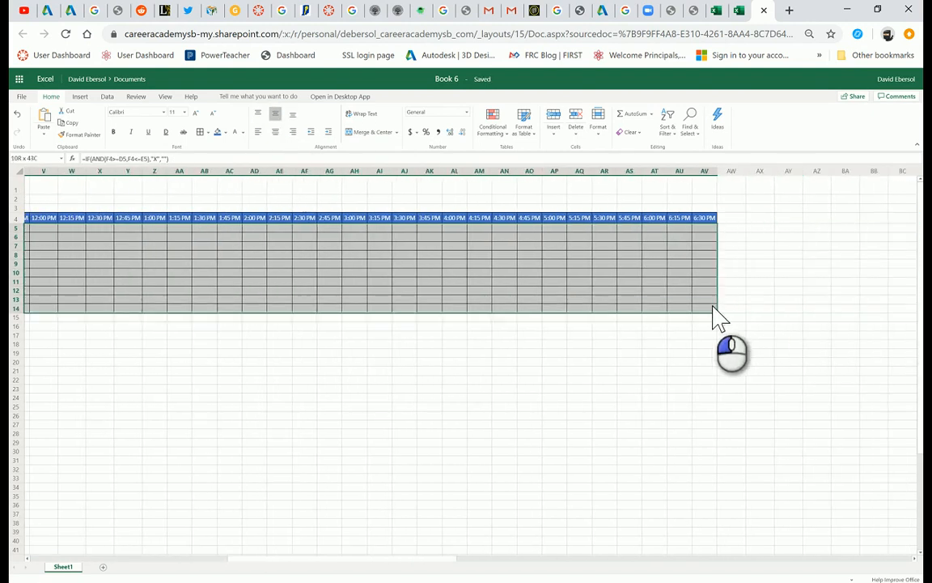
{"action": "left_click", "coordinate": [275, 131]}
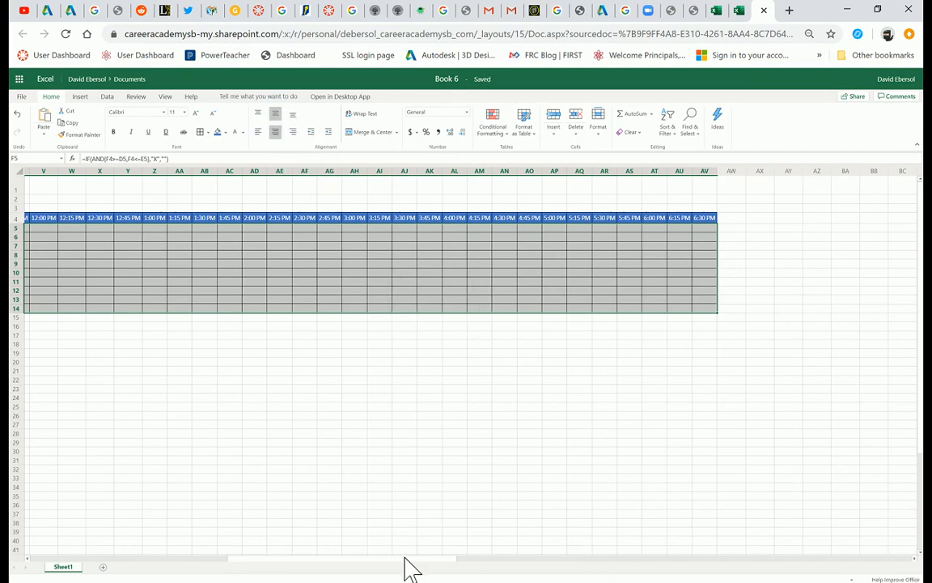
{"action": "left_click_drag", "start_coordinate": [409, 558], "coordinate": [200, 566]}
{"action": "left_click", "coordinate": [428, 255]}
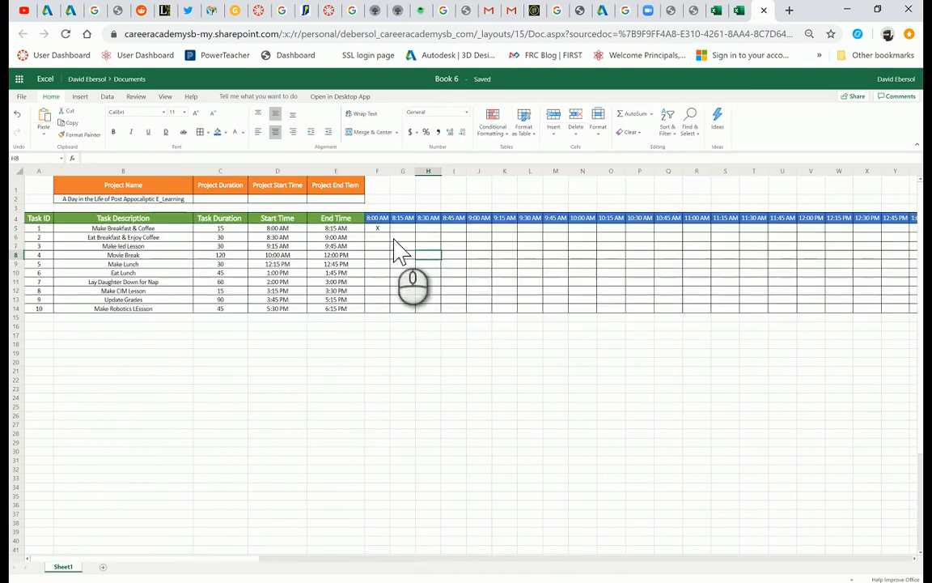
Compare the start time formulas down column D from D6 to see how their end time references shift by row.
{"action": "left_click", "coordinate": [378, 228]}
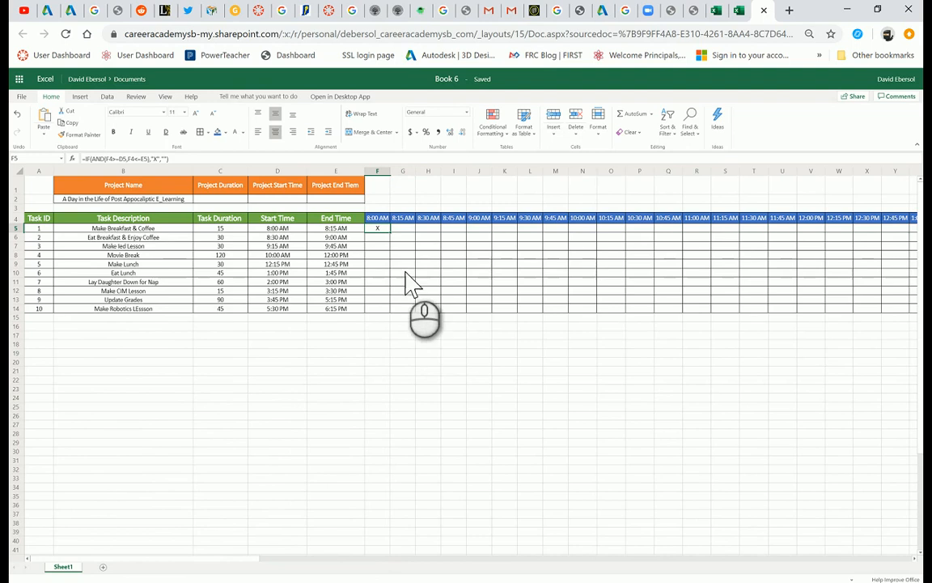
{"action": "left_click", "coordinate": [279, 237]}
{"action": "left_click", "coordinate": [98, 158]}
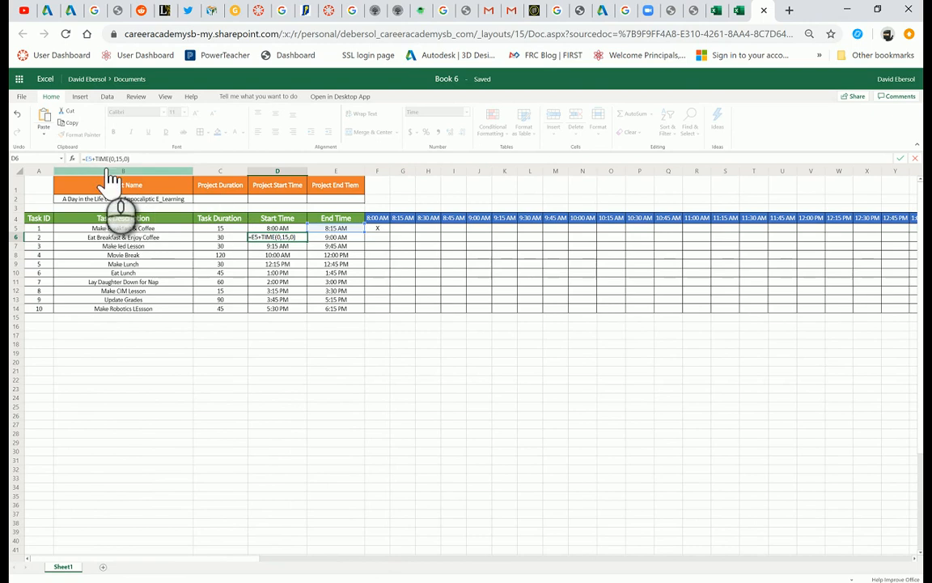
{"action": "key", "text": "Return"}
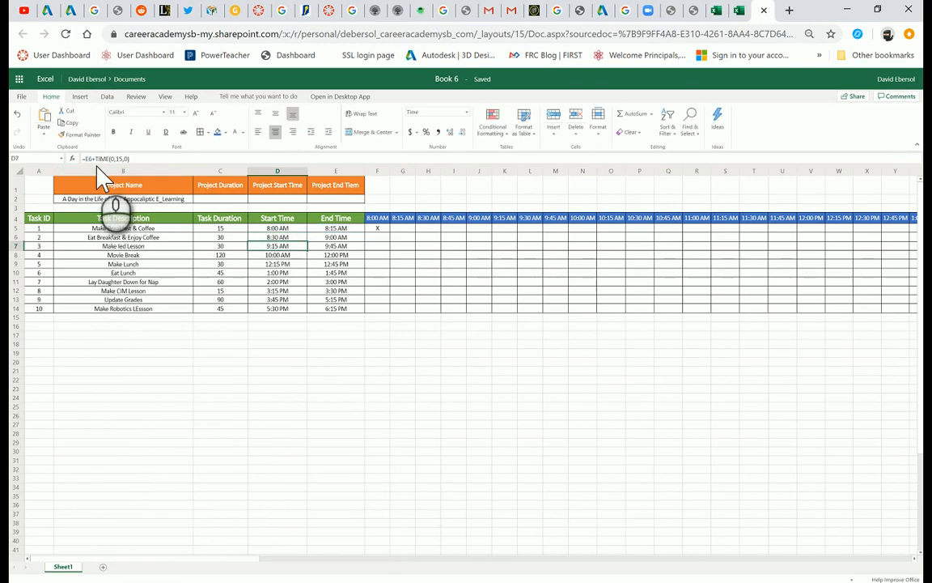
{"action": "key", "text": "Down"}
{"action": "key", "text": "Down"}
{"action": "key", "text": "Down"}
{"action": "key", "text": "Down"}
{"action": "key", "text": "Down"}
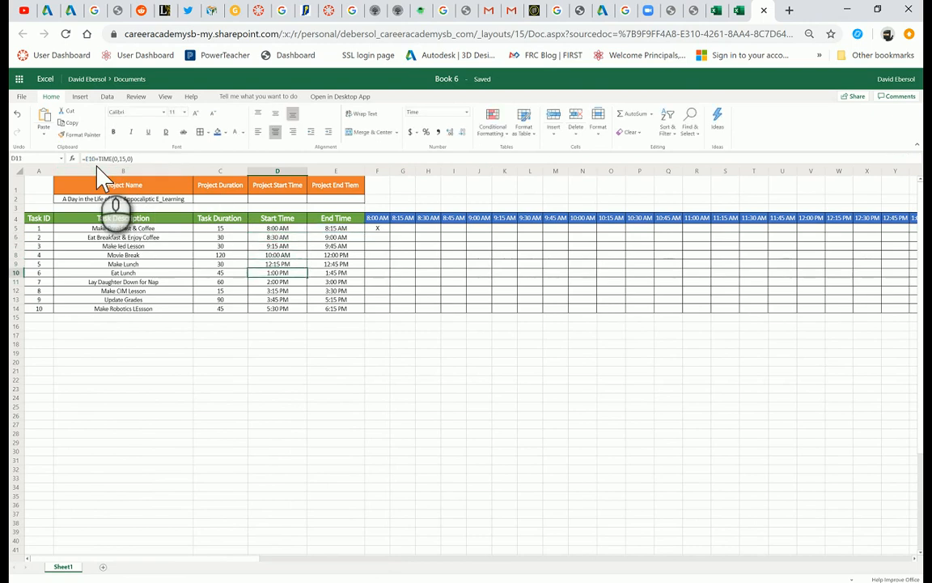
Lock row 4 in both header time references of the F5 formula by changing them to F$4.
{"action": "left_click", "coordinate": [380, 229]}
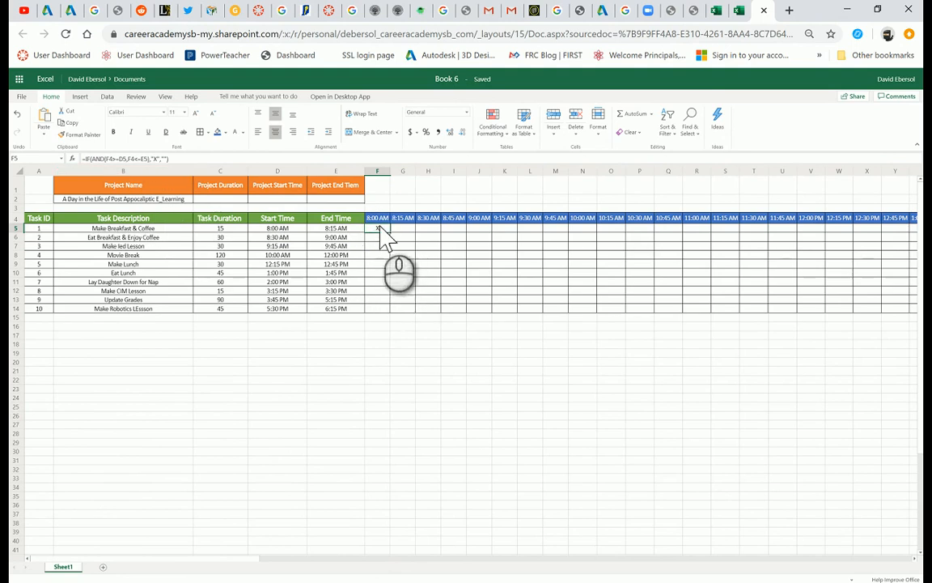
{"action": "left_click", "coordinate": [378, 219]}
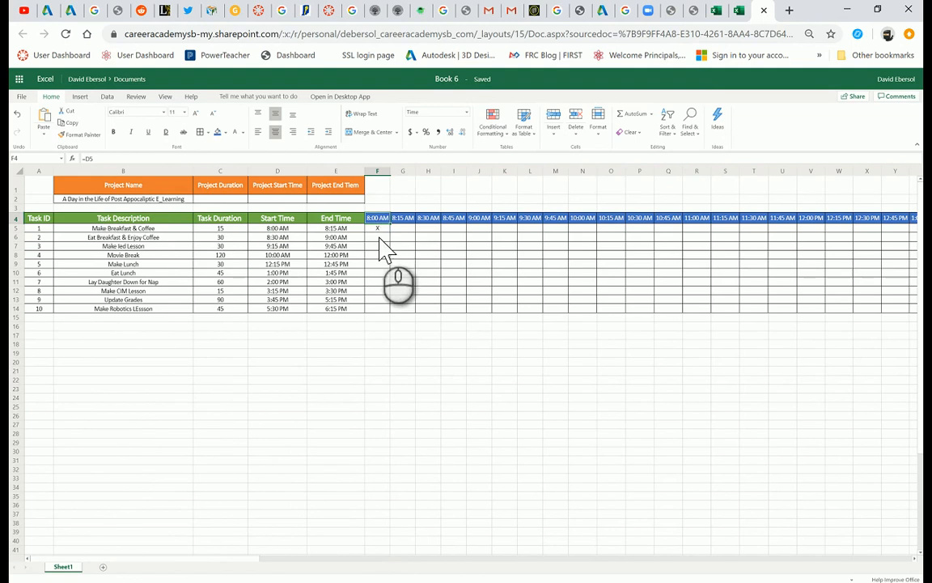
{"action": "left_click", "coordinate": [378, 228]}
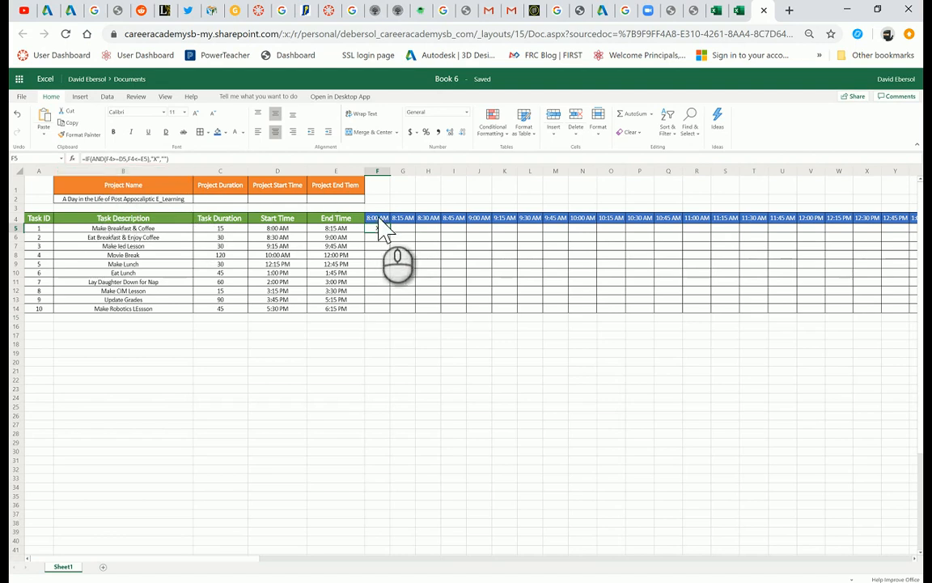
{"action": "left_click", "coordinate": [118, 159]}
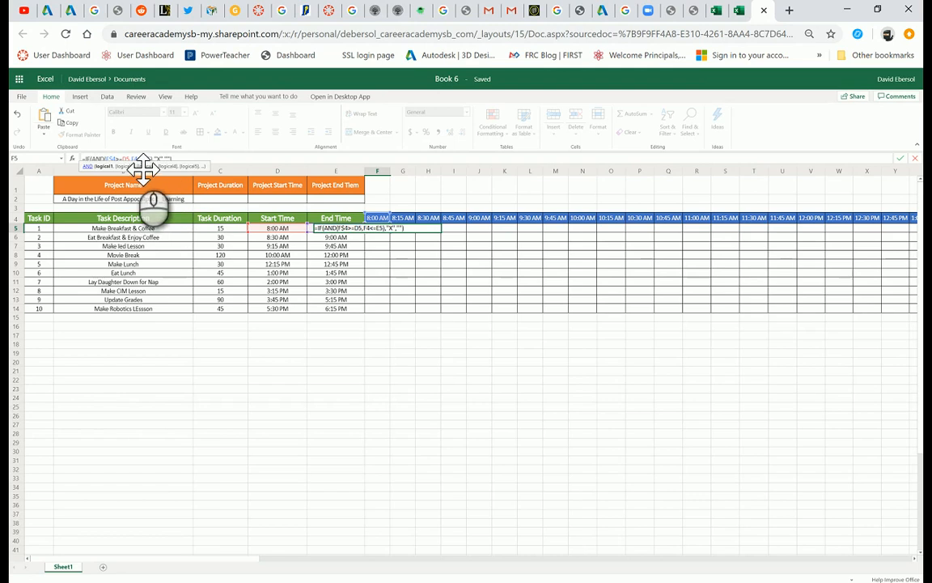
{"action": "left_click", "coordinate": [135, 158]}
{"action": "type", "text": "$"}
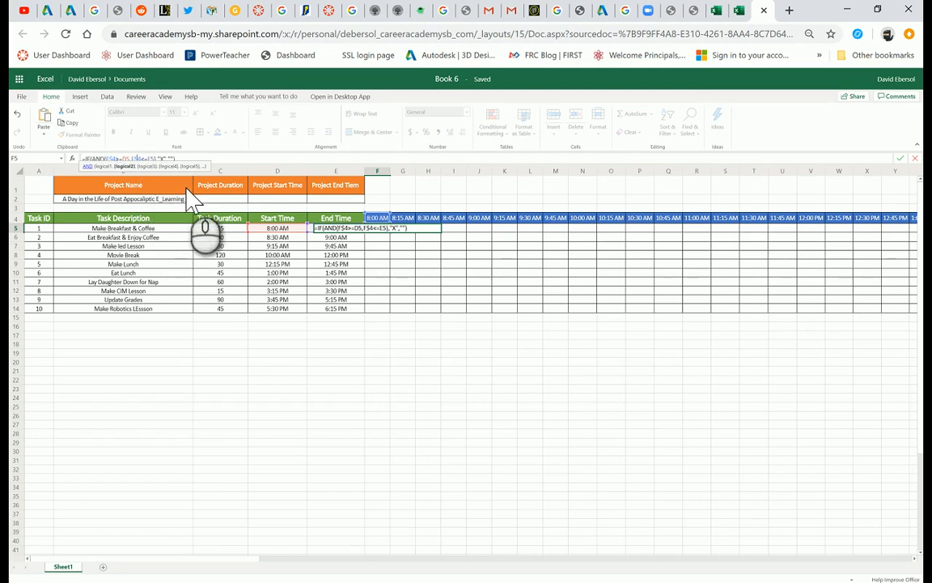
{"action": "key", "text": "Return"}
{"action": "left_click", "coordinate": [377, 229]}
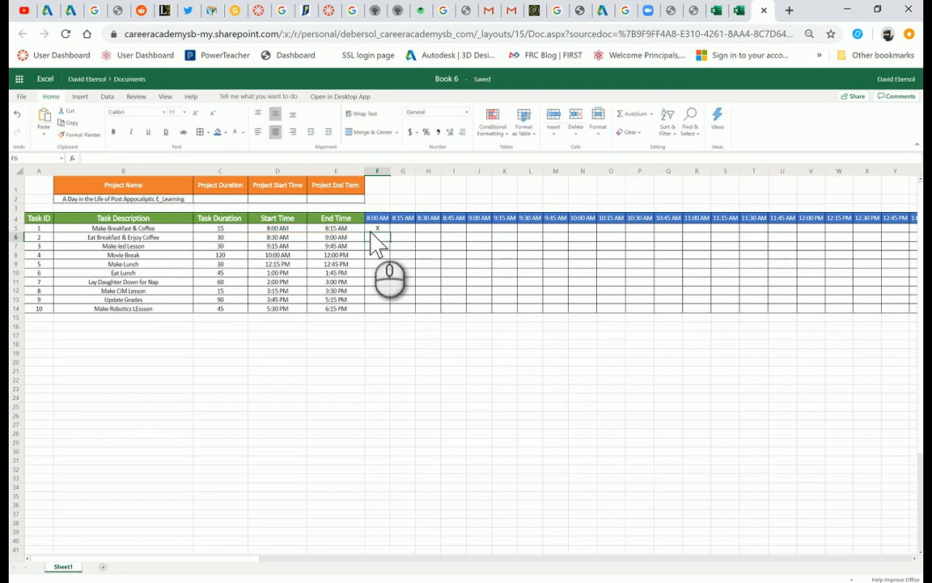
Lock the start and end time columns in the F5 formula by changing the references to $D5 and $E5.
{"action": "left_click_drag", "start_coordinate": [391, 233], "coordinate": [372, 230]}
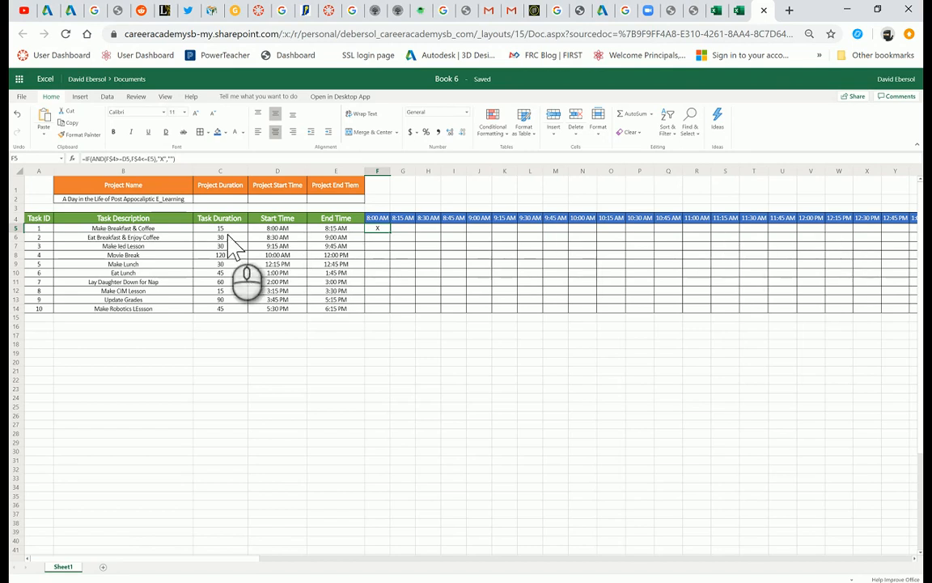
{"action": "left_click", "coordinate": [131, 159]}
{"action": "type", "text": "$"}
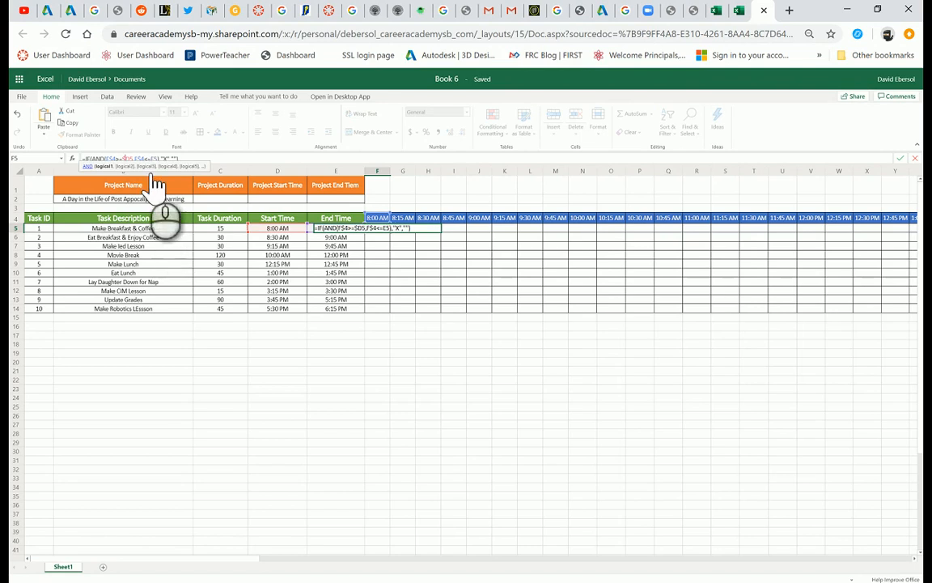
{"action": "left_click", "coordinate": [151, 159]}
{"action": "type", "text": "$"}
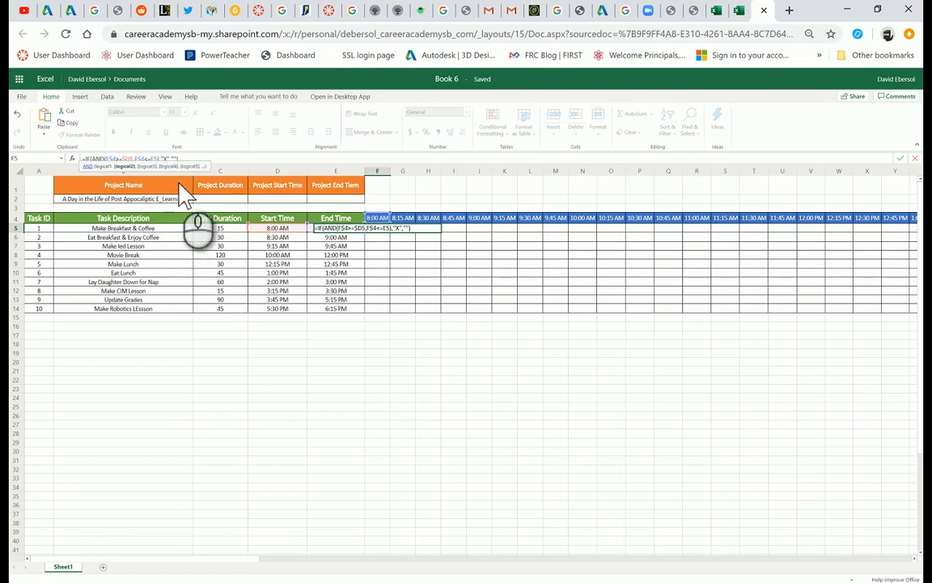
{"action": "key", "text": "Return"}
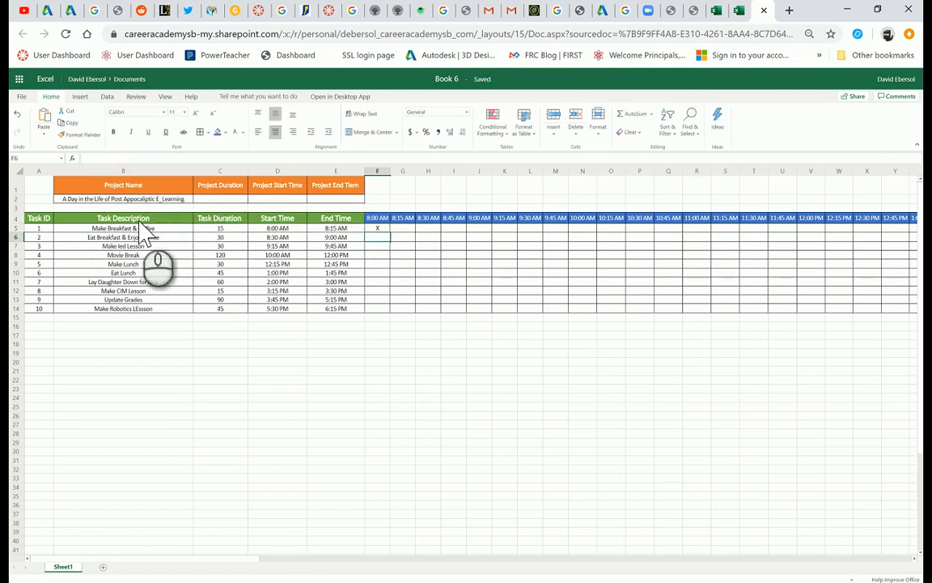
Fill the F5 formula across and down the whole chart grid F5:AV14.
{"action": "left_click", "coordinate": [377, 229]}
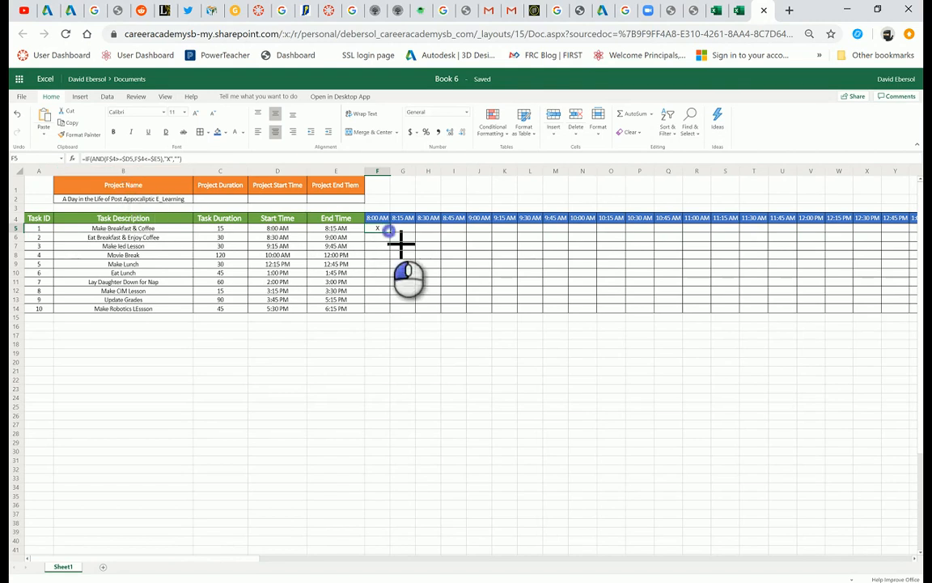
{"action": "left_click_drag", "start_coordinate": [389, 232], "coordinate": [723, 318]}
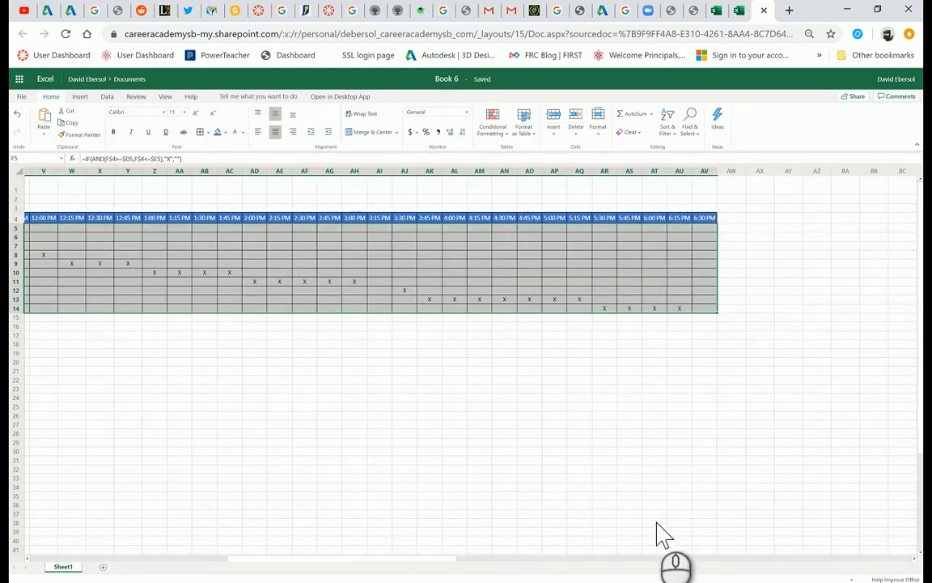
{"action": "left_click_drag", "start_coordinate": [450, 560], "coordinate": [281, 558]}
{"action": "left_click", "coordinate": [336, 251]}
Set the duration of the first task in C5 to 30.
{"action": "left_click", "coordinate": [116, 227]}
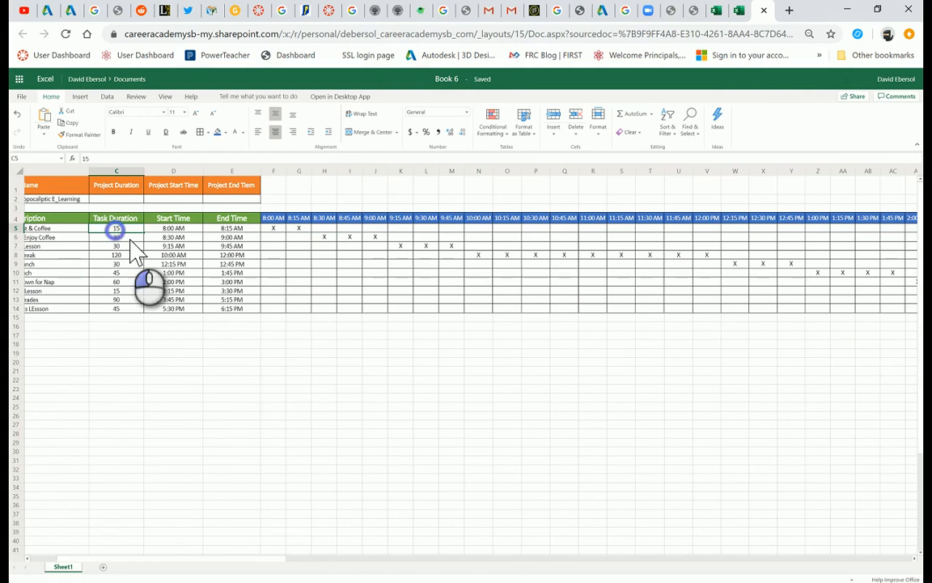
{"action": "type", "text": "30"}
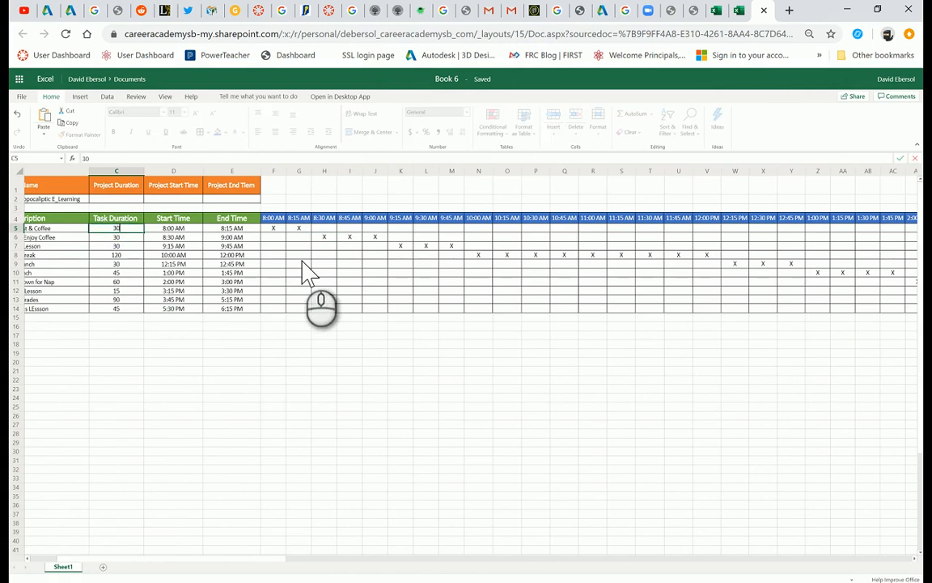
{"action": "key", "text": "Return"}
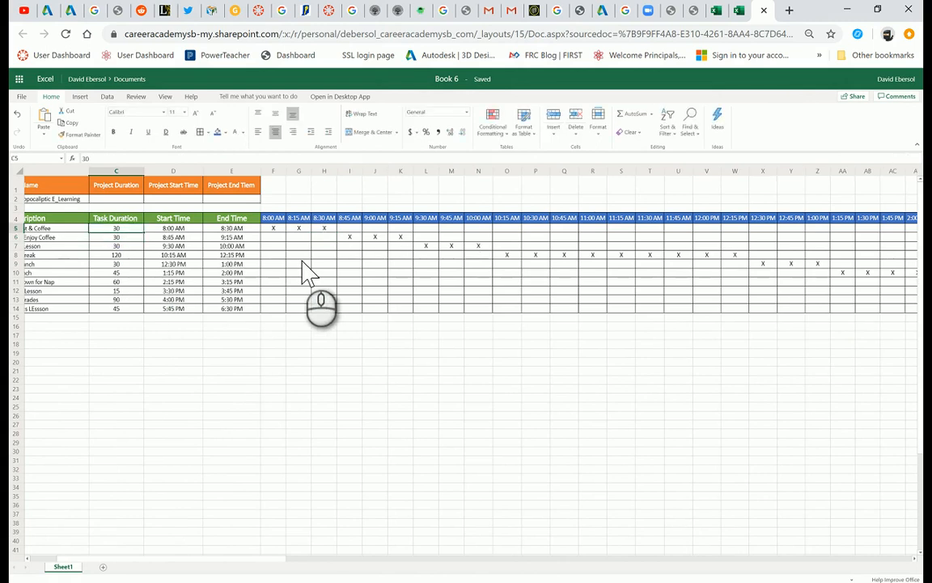
Try a duration of 60 for the first task in C5, and restore it to 30.
{"action": "type", "text": "60"}
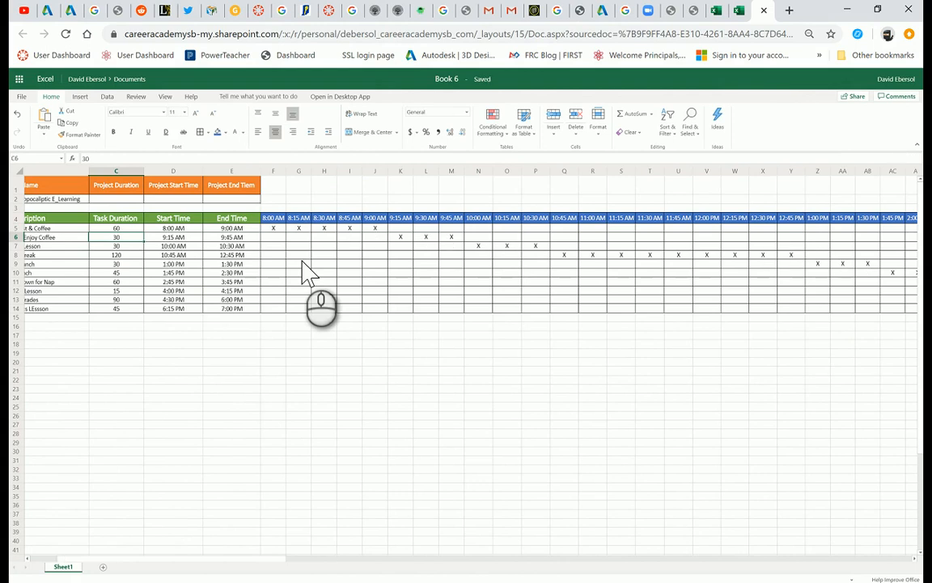
{"action": "type", "text": "30"}
{"action": "key", "text": "Return"}
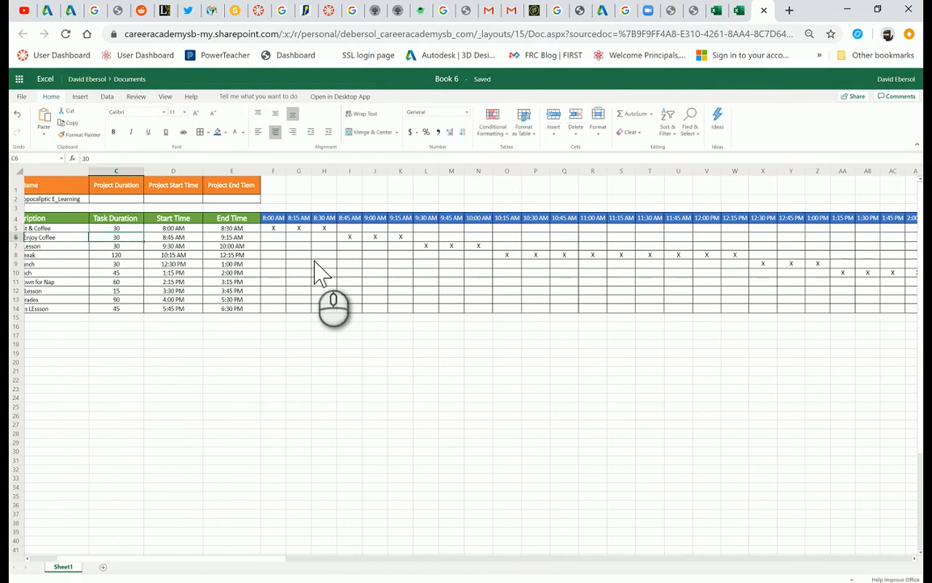
Apply an Equal To conditional formatting rule to F5:AV14 that gives cells containing x Light Red Fill with Dark Red Text.
{"action": "left_click", "coordinate": [314, 257]}
{"action": "left_click_drag", "start_coordinate": [271, 229], "coordinate": [820, 312]}
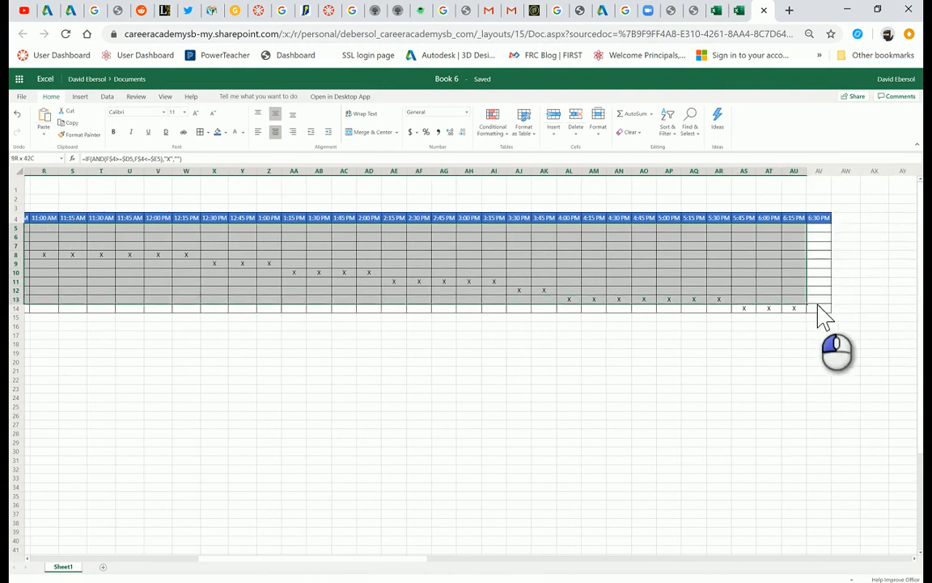
{"action": "left_click", "coordinate": [500, 132]}
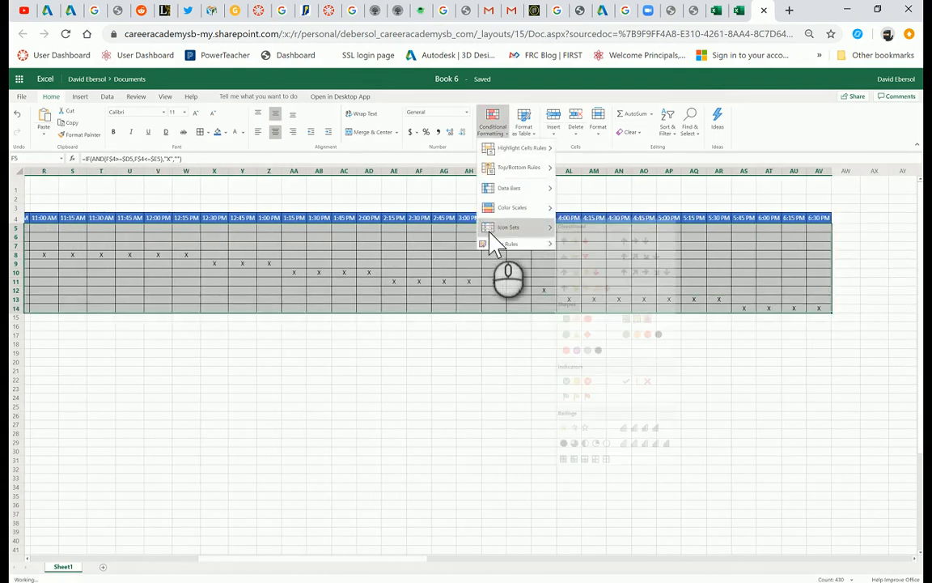
{"action": "mouse_move", "coordinate": [524, 149]}
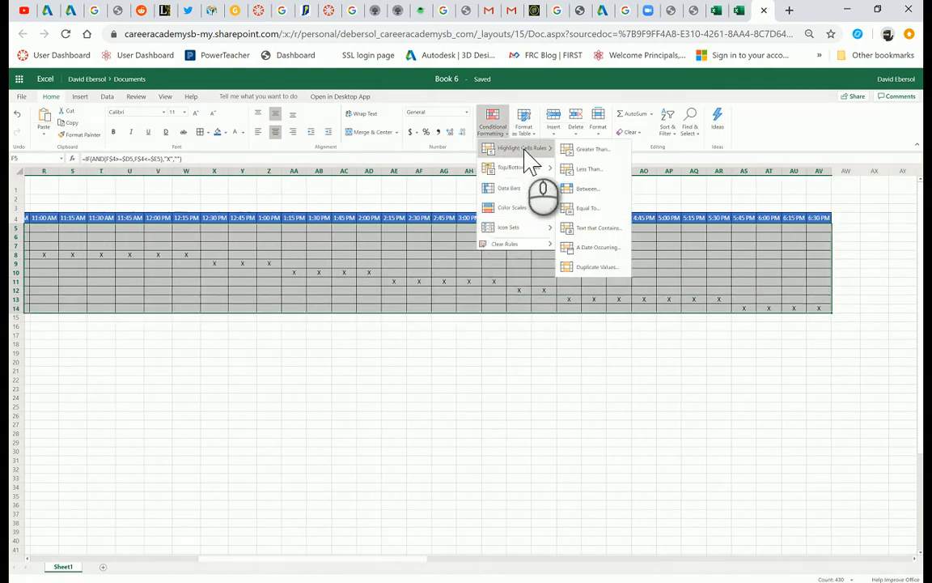
{"action": "left_click", "coordinate": [594, 209]}
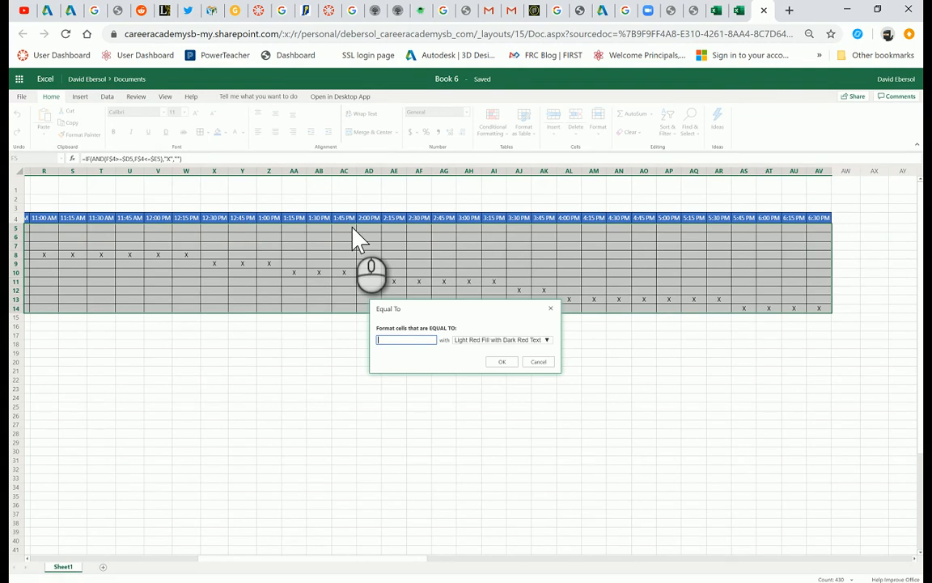
{"action": "type", "text": "x"}
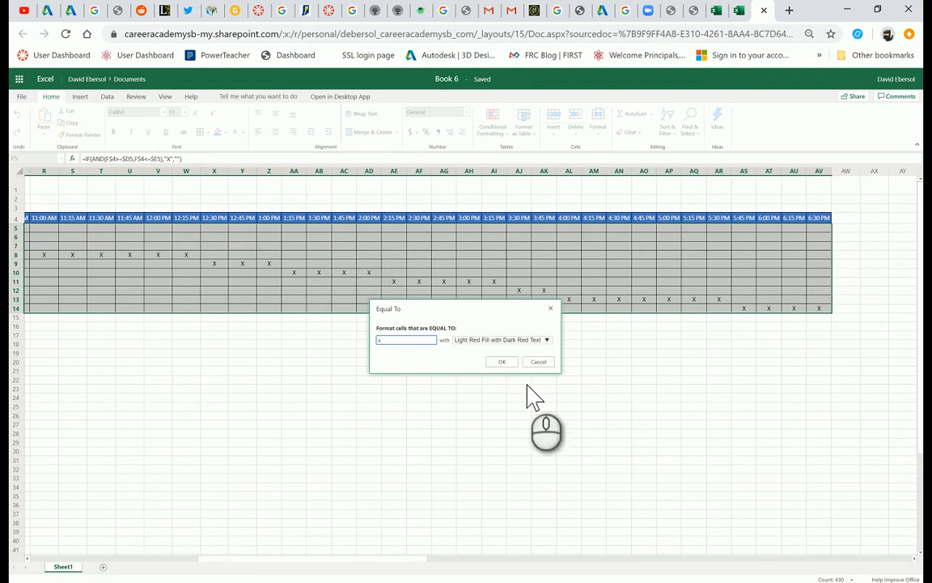
{"action": "left_click", "coordinate": [530, 339]}
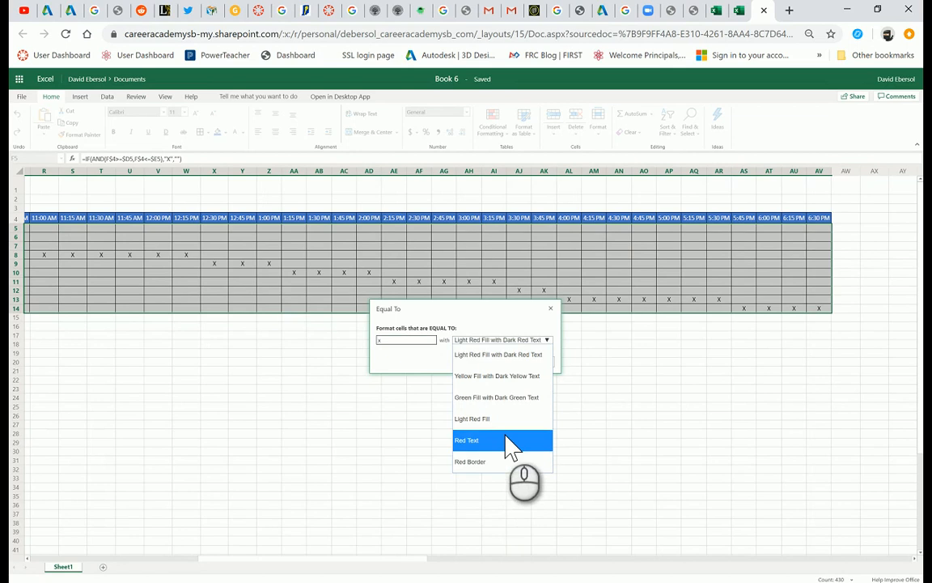
{"action": "left_click", "coordinate": [521, 362]}
{"action": "left_click", "coordinate": [509, 361]}
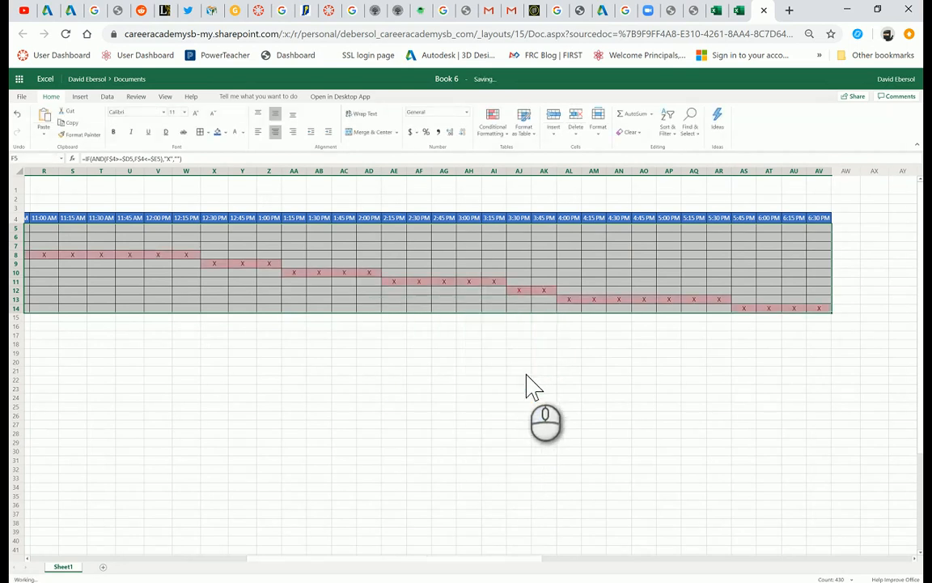
{"action": "left_click_drag", "start_coordinate": [405, 559], "coordinate": [255, 570]}
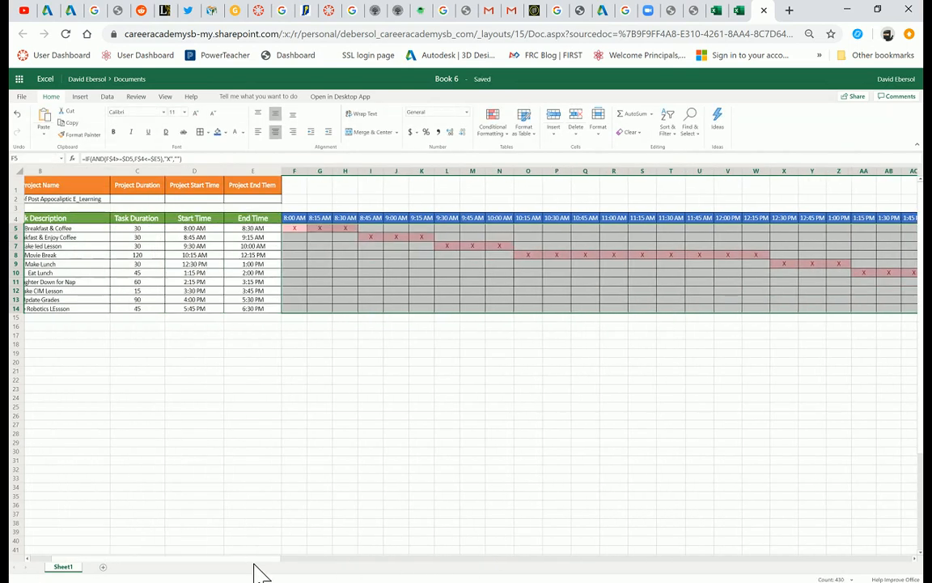
{"action": "left_click", "coordinate": [448, 335]}
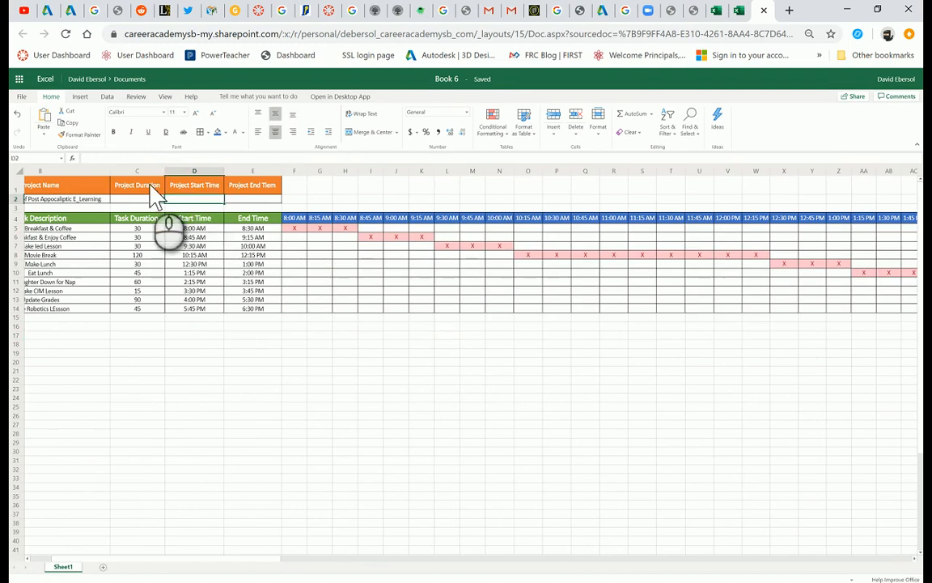
Calculate the project start time in D2 as the MIN of the task start times D5:D14.
{"action": "left_click", "coordinate": [253, 199]}
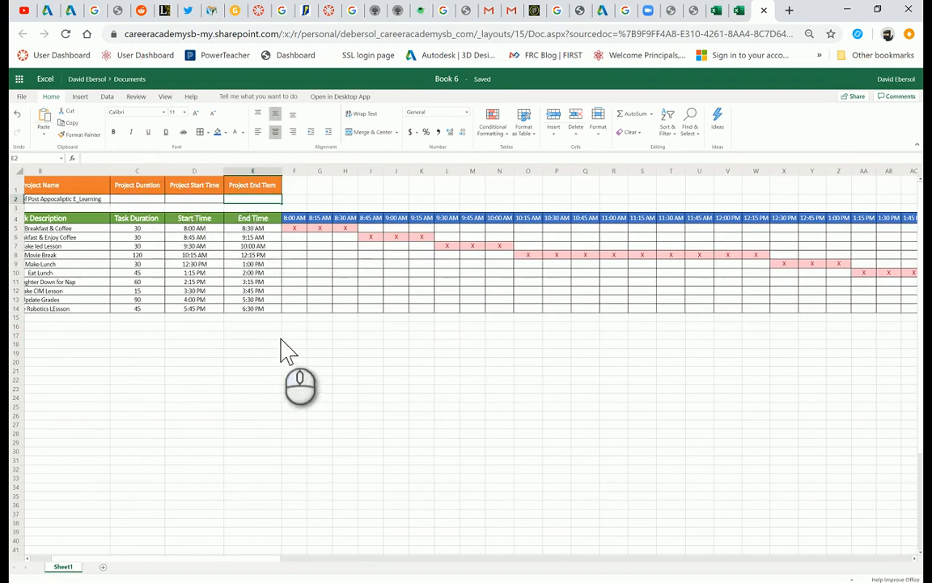
{"action": "left_click", "coordinate": [195, 198]}
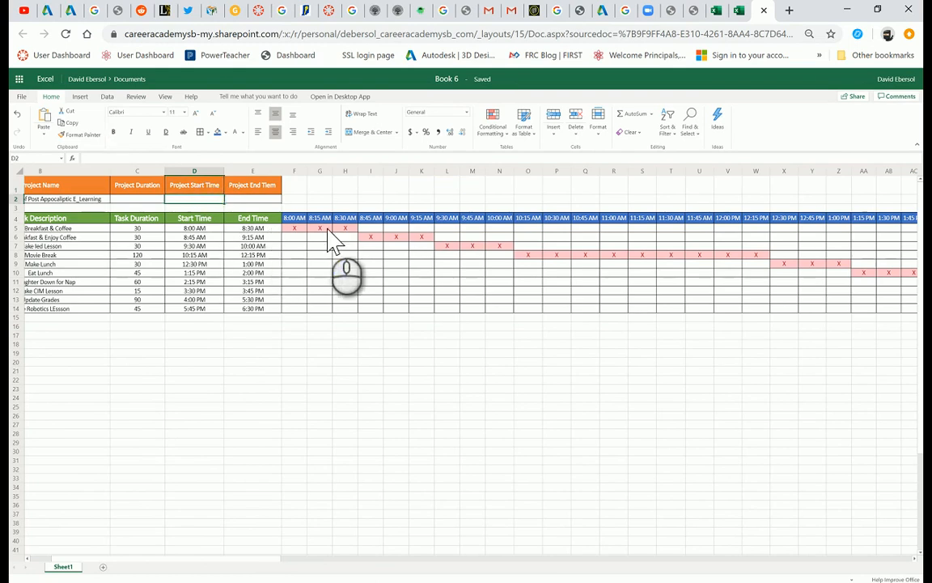
{"action": "type", "text": "=m"}
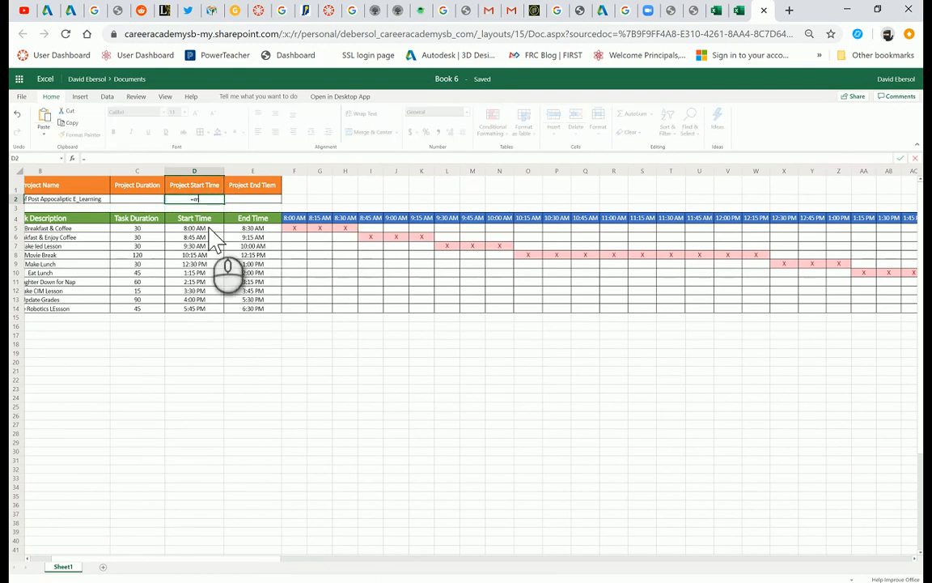
{"action": "type", "text": "in("}
{"action": "left_click_drag", "start_coordinate": [206, 228], "coordinate": [213, 312]}
{"action": "key", "text": "Return"}
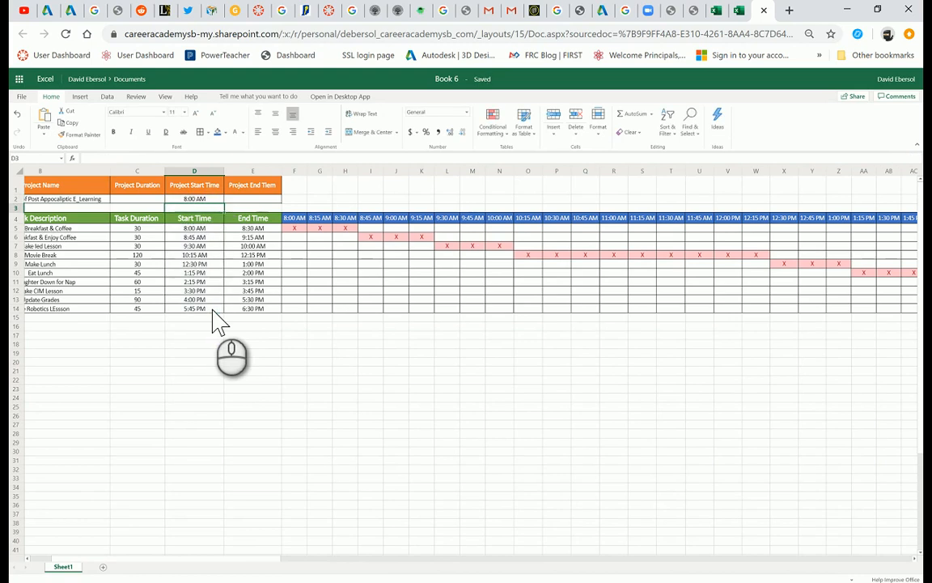
Calculate the project end time in E2 as the MAX of the task end times E5:E14.
{"action": "left_click", "coordinate": [243, 196]}
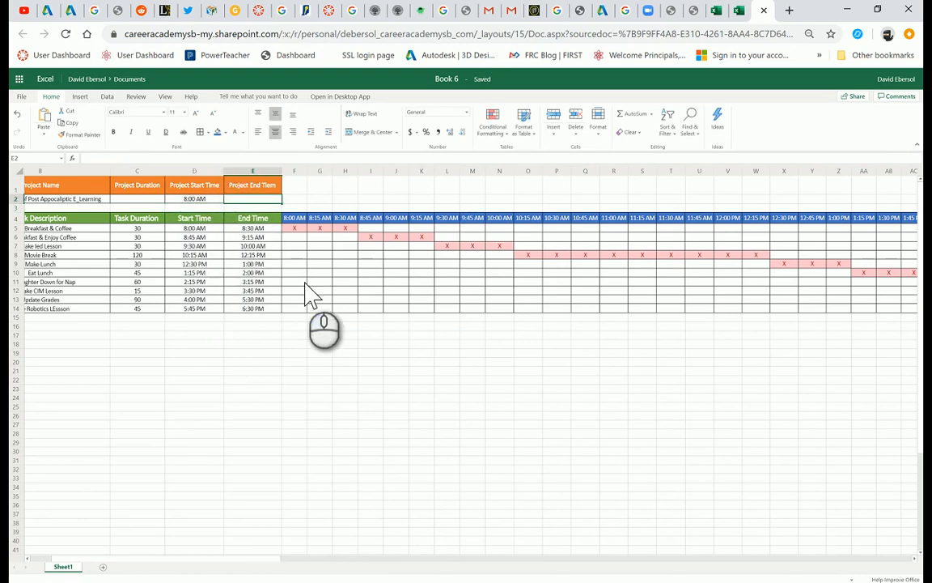
{"action": "type", "text": "=max"}
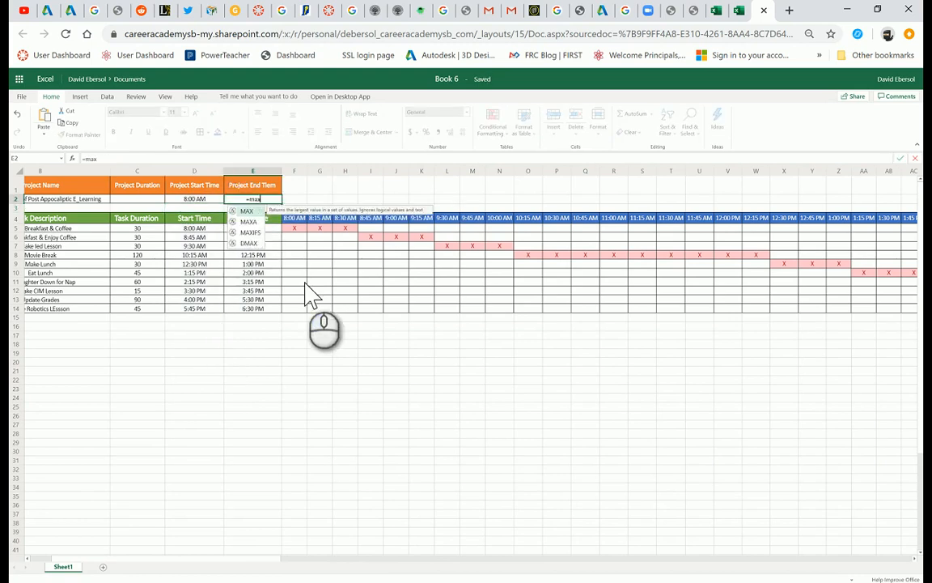
{"action": "type", "text": "("}
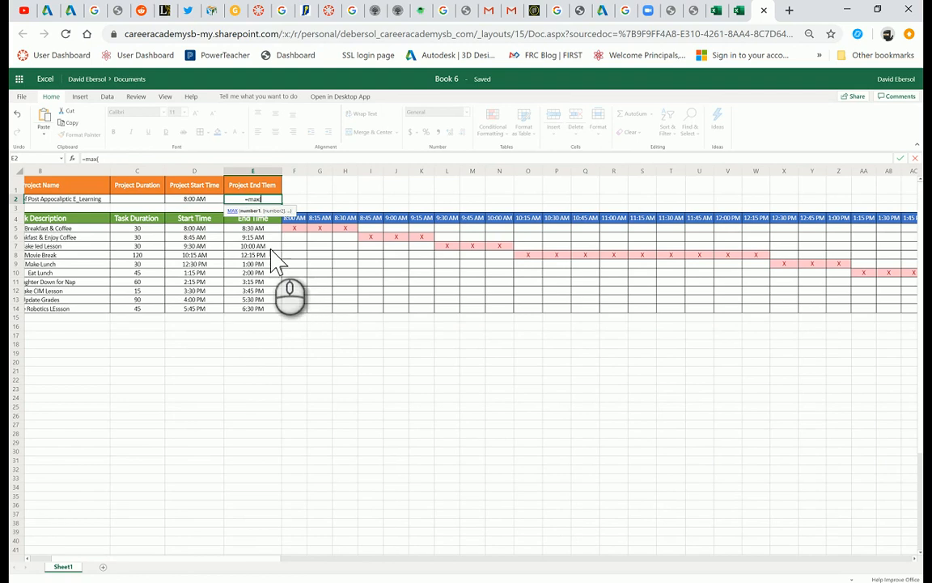
{"action": "left_click_drag", "start_coordinate": [257, 229], "coordinate": [264, 311]}
{"action": "key", "text": "Return"}
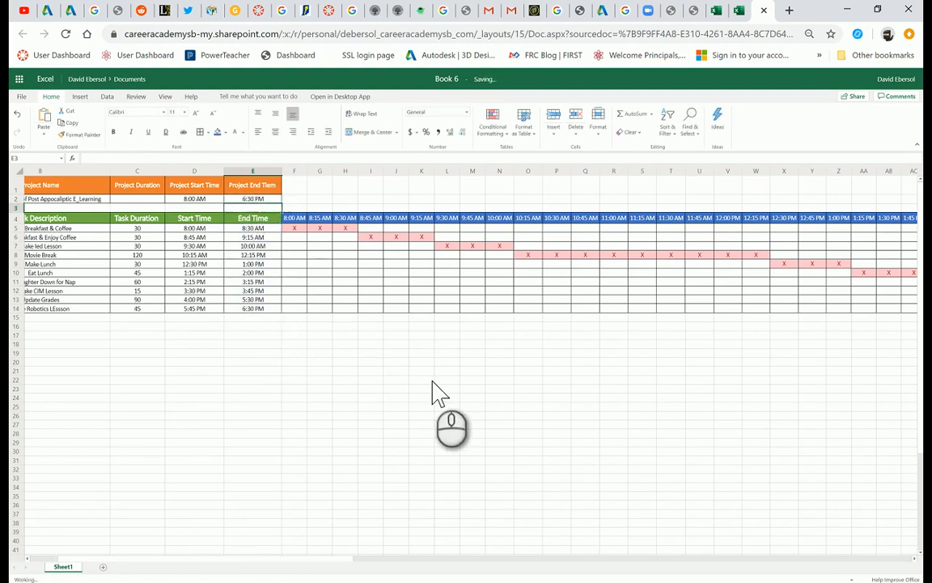
Calculate the project duration in C2 with the formula =E2-D2.
{"action": "left_click", "coordinate": [129, 198]}
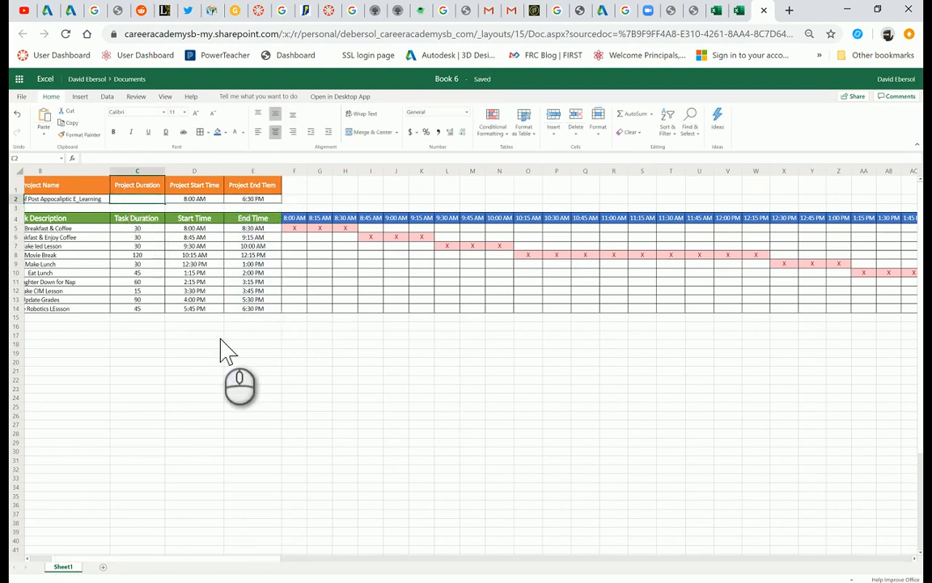
{"action": "type", "text": "="}
{"action": "left_click", "coordinate": [278, 203]}
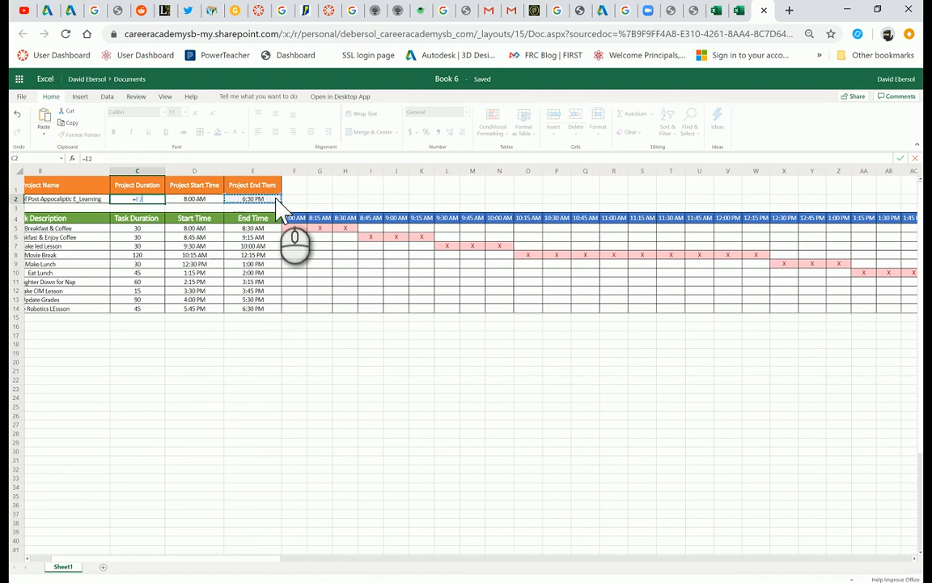
{"action": "type", "text": "-"}
{"action": "left_click", "coordinate": [214, 200]}
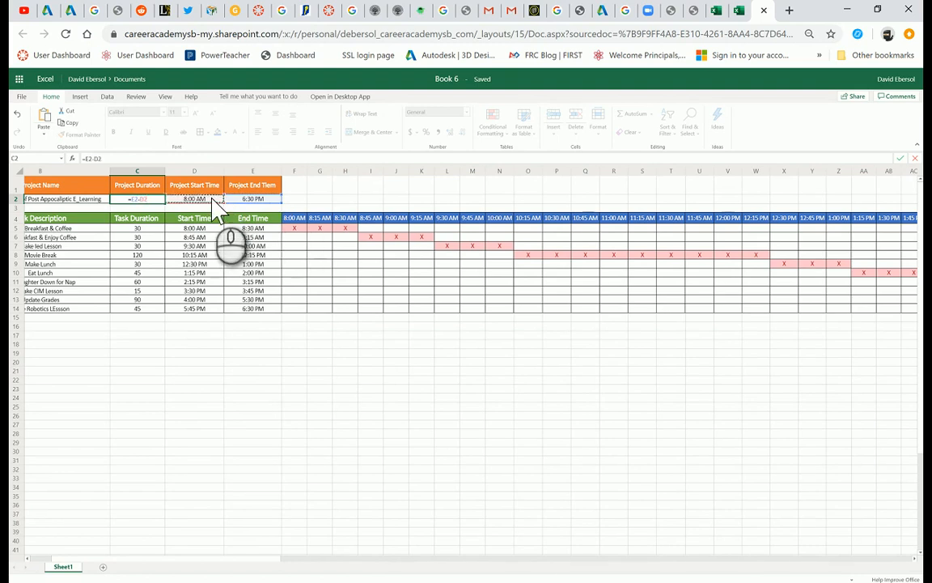
{"action": "key", "text": "Return"}
Format the project duration in C2 with the 24-hour Time type 13:30.
{"action": "left_click", "coordinate": [158, 200]}
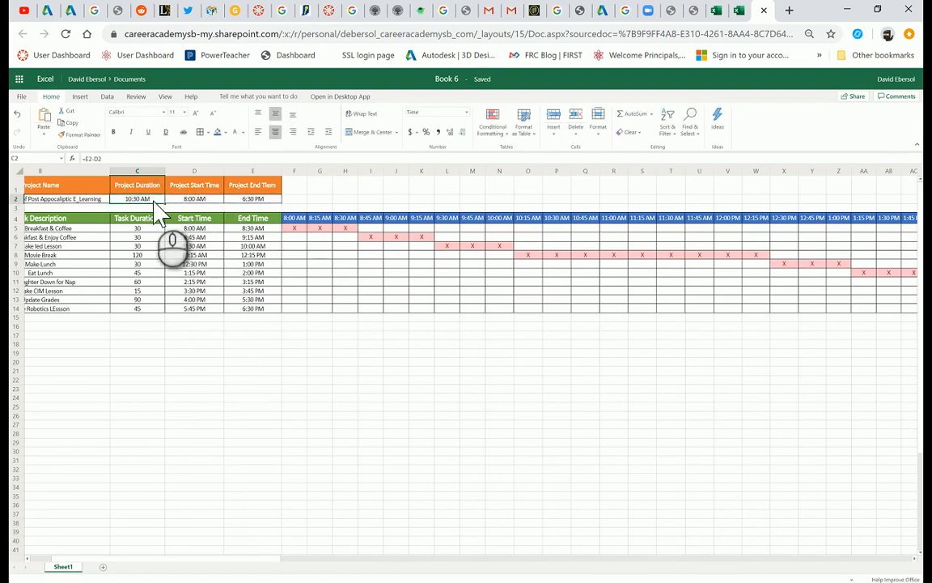
{"action": "left_click", "coordinate": [153, 200]}
{"action": "right_click", "coordinate": [156, 201]}
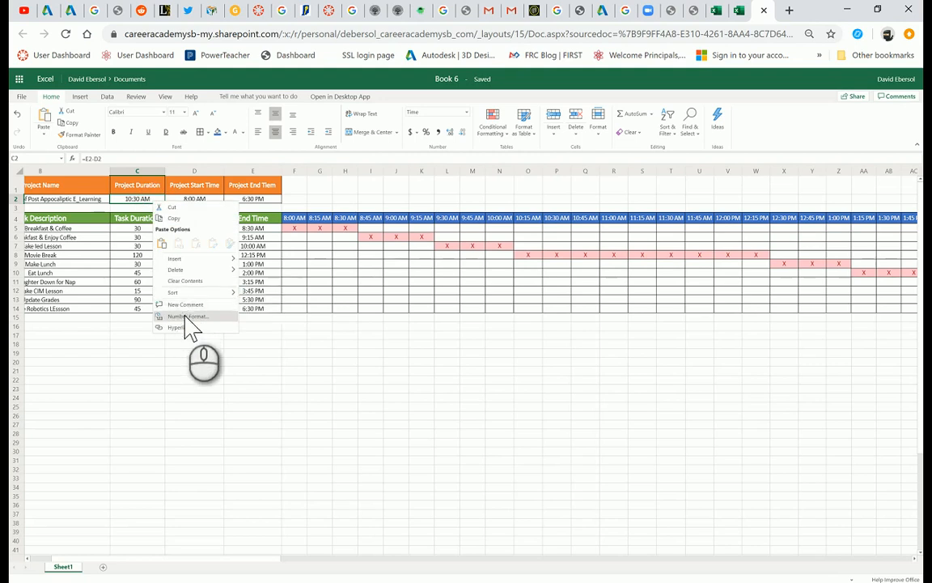
{"action": "left_click", "coordinate": [185, 317]}
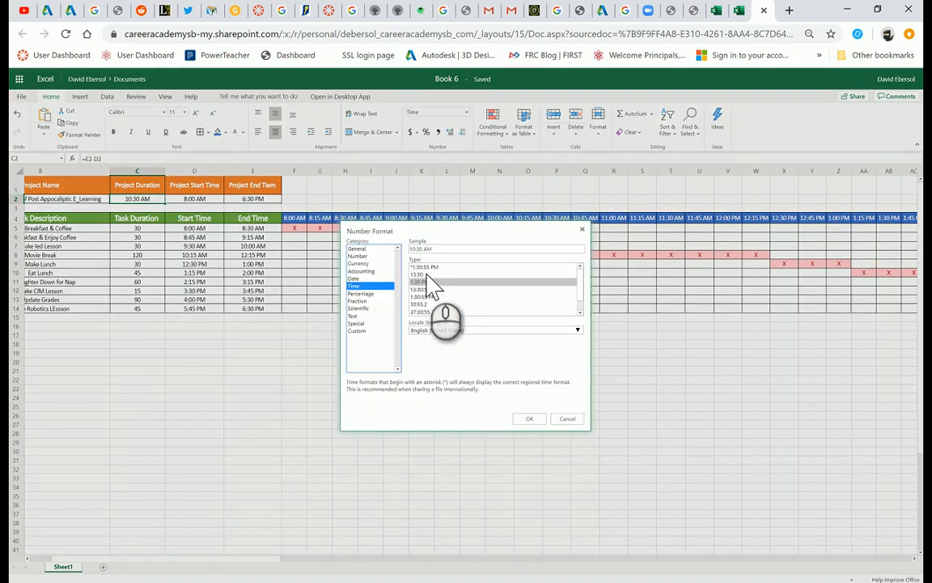
{"action": "left_click", "coordinate": [424, 275]}
{"action": "left_click", "coordinate": [528, 419]}
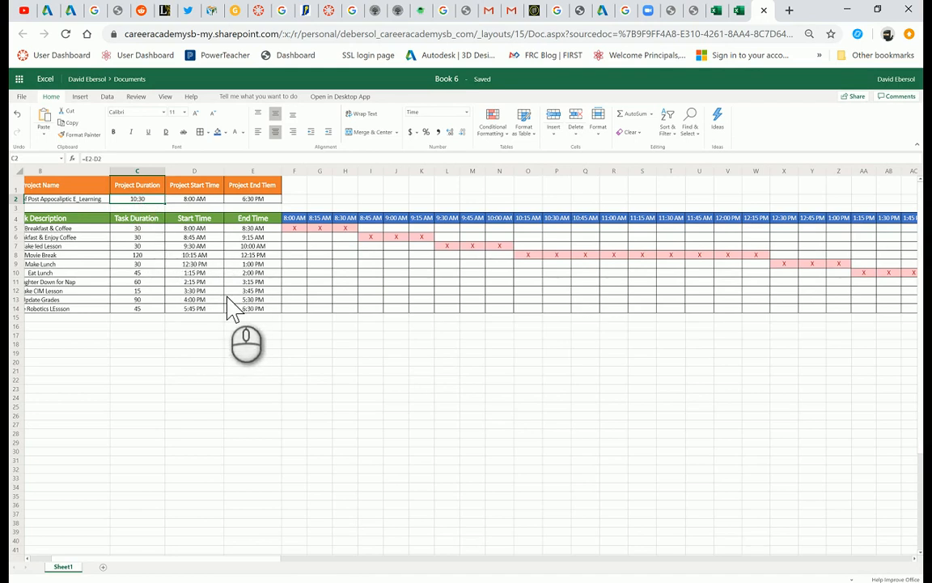
Set the duration of the Movie Break task in C8 to 90.
{"action": "left_click", "coordinate": [154, 252]}
{"action": "type", "text": "90"}
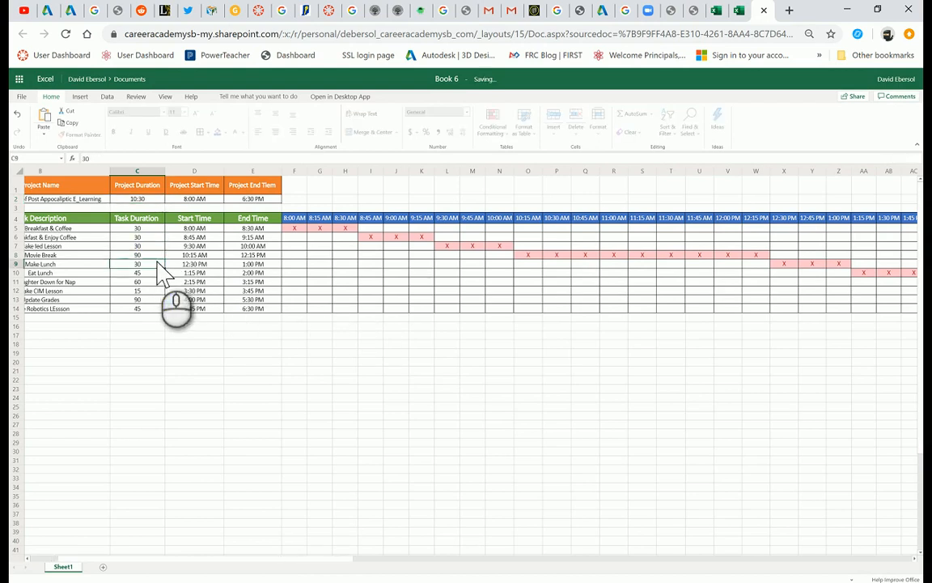
{"action": "key", "text": "Return"}
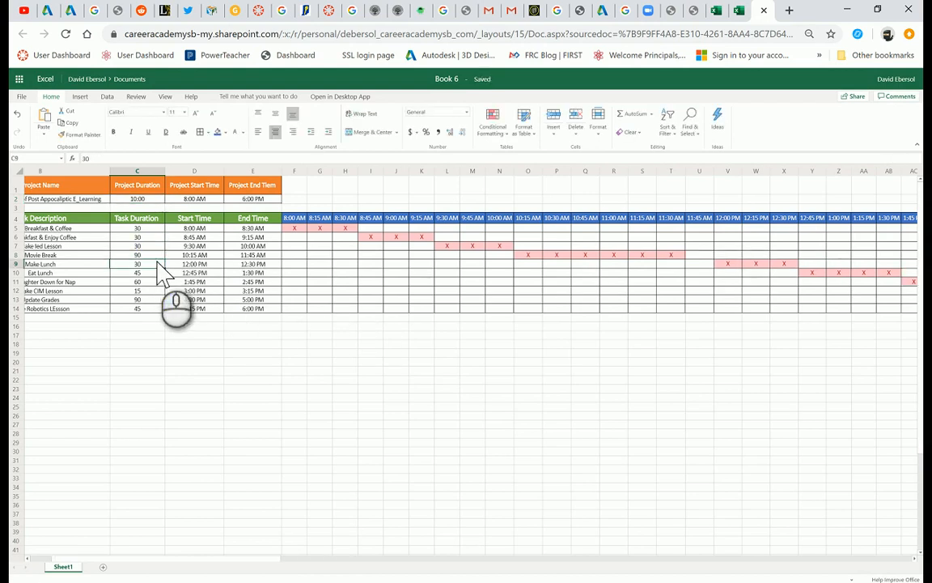
Set the duration of the first task, Breakfast & Coffee, in C5 to 15.
{"action": "key", "text": "Up"}
{"action": "key", "text": "Up"}
{"action": "key", "text": "Up"}
{"action": "key", "text": "Up"}
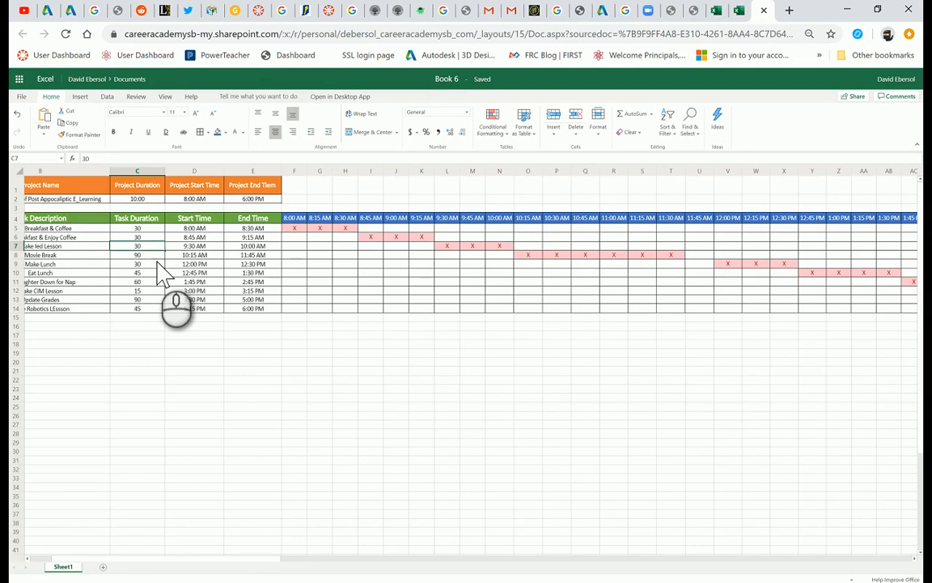
{"action": "type", "text": "15"}
{"action": "key", "text": "Return"}
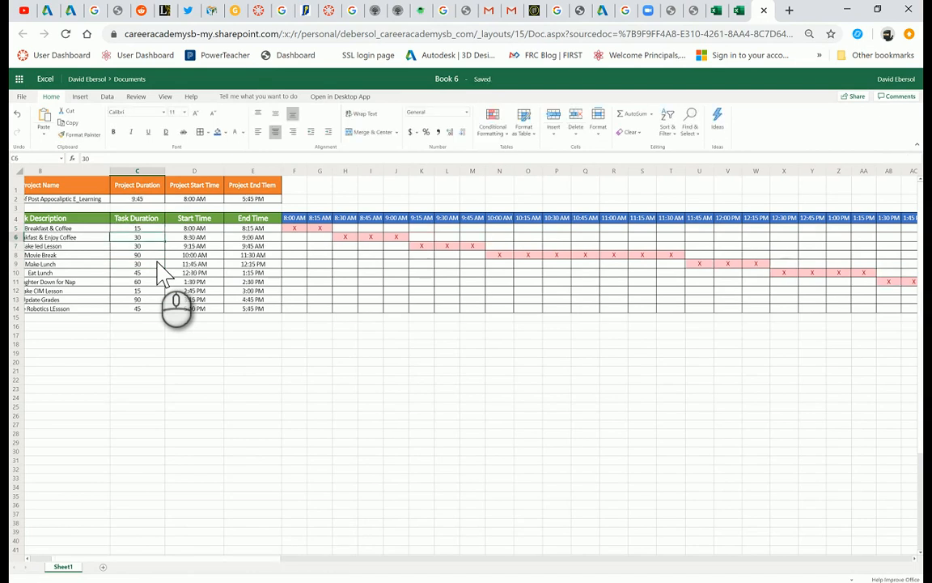
Set the duration of the nap task in C11 to 15.
{"action": "key", "text": "Down"}
{"action": "key", "text": "Down"}
{"action": "key", "text": "Down"}
{"action": "key", "text": "Down"}
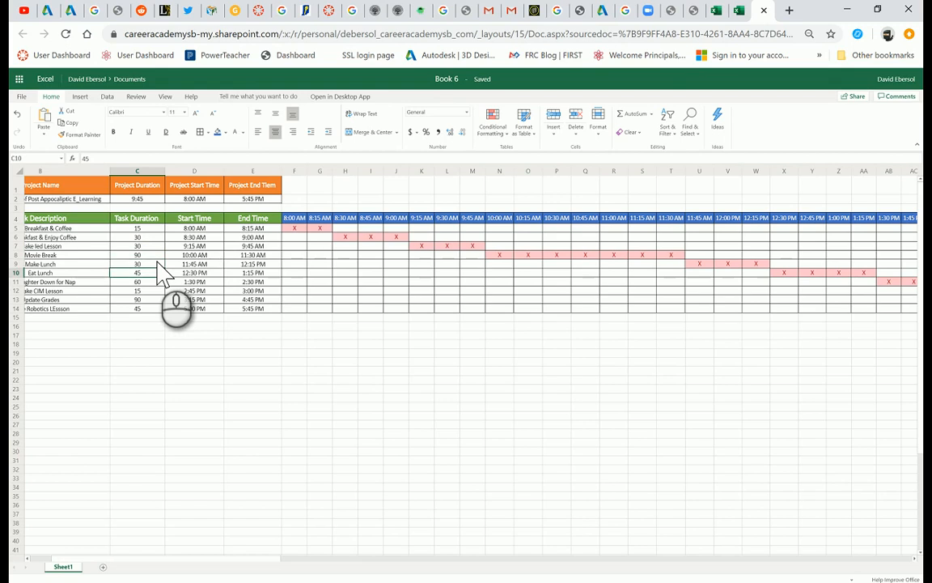
{"action": "key", "text": "Down"}
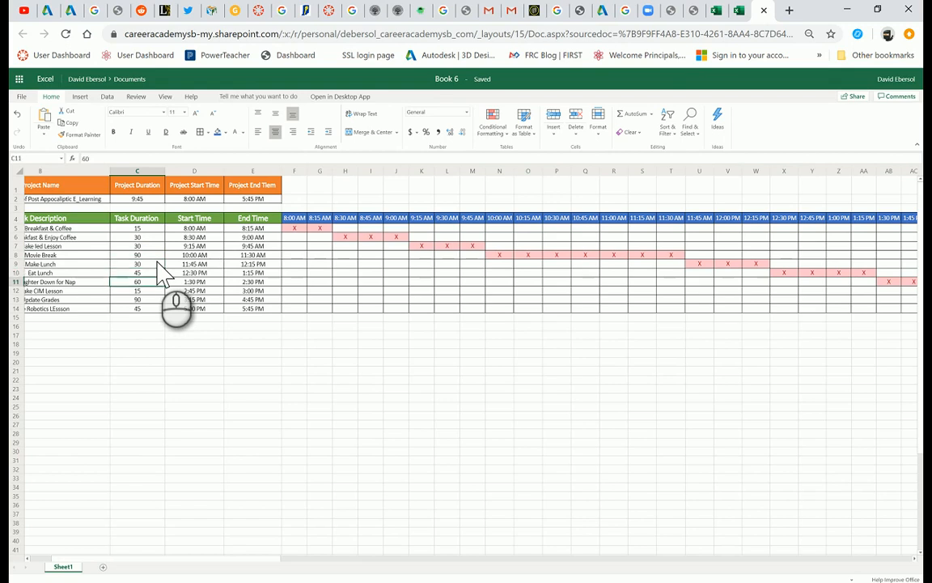
{"action": "type", "text": "15"}
{"action": "key", "text": "Return"}
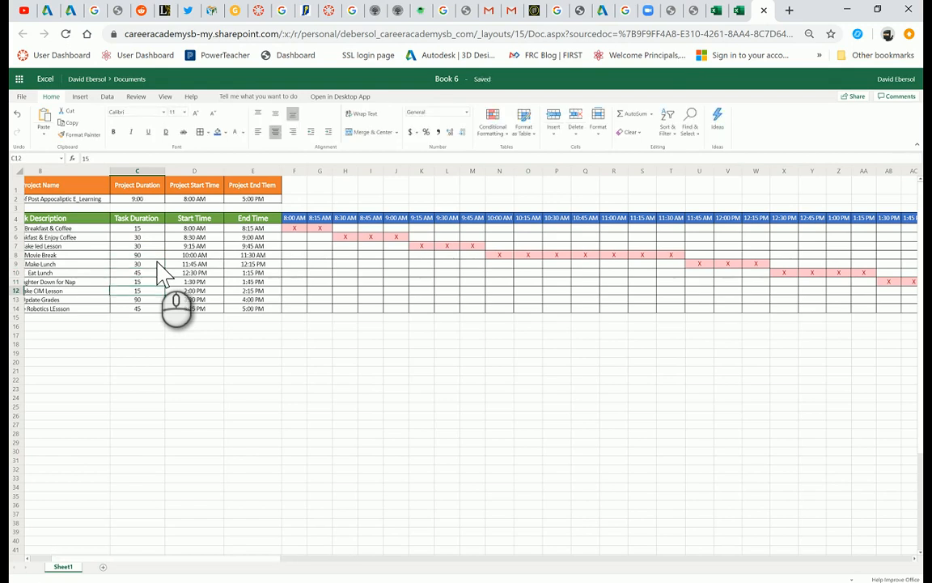
Set the duration of the Movie Break task in C8 to the formula =5*60.
{"action": "key", "text": "Up"}
{"action": "key", "text": "Up"}
{"action": "key", "text": "Up"}
{"action": "key", "text": "Up"}
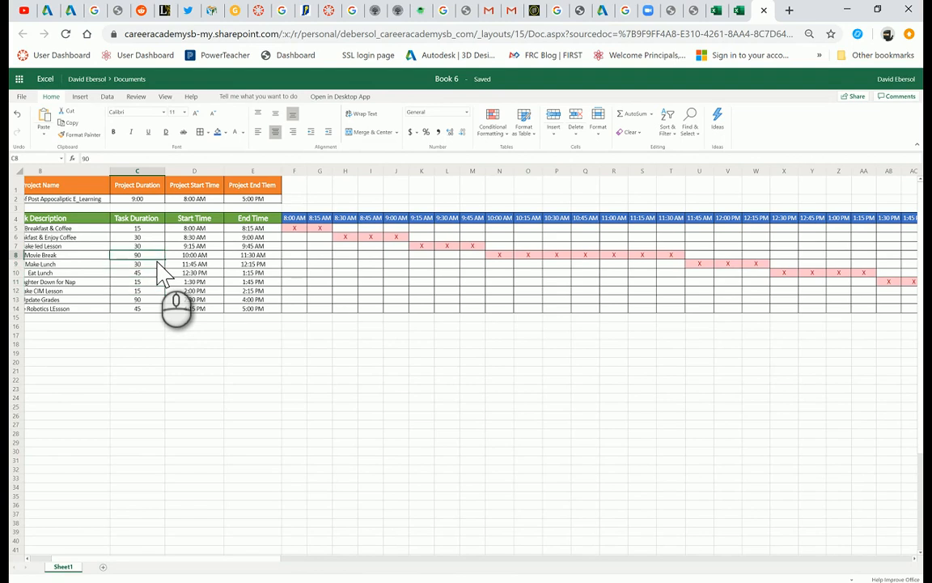
{"action": "type", "text": "="}
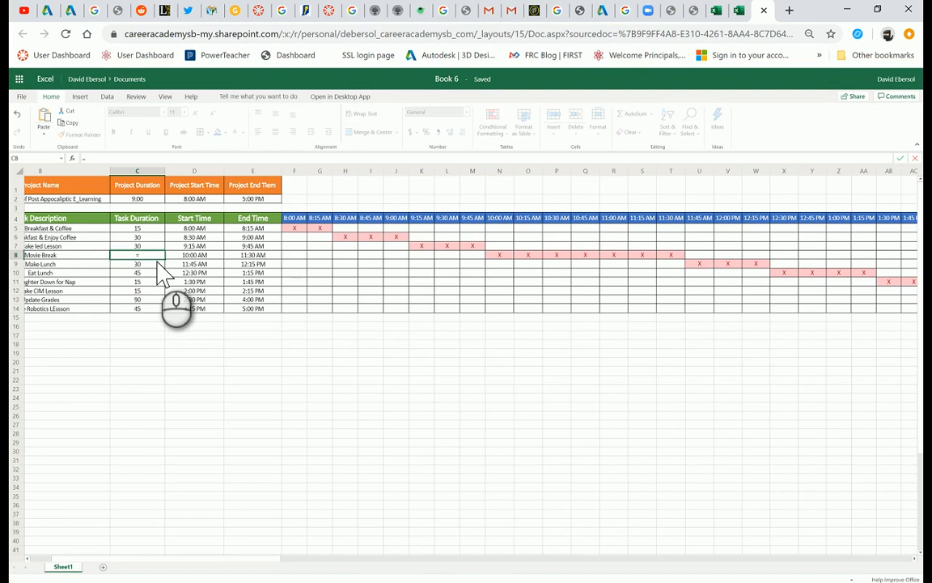
{"action": "type", "text": "5*60"}
{"action": "key", "text": "Return"}
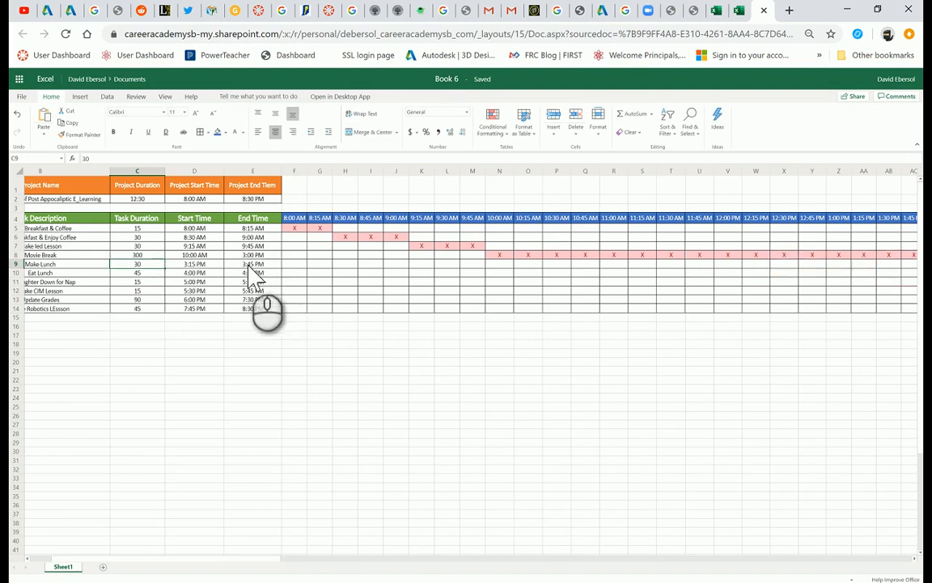
Restore the duration of the Movie Break task in C8 to a plain 90.
{"action": "left_click", "coordinate": [132, 199]}
{"action": "left_click", "coordinate": [158, 256]}
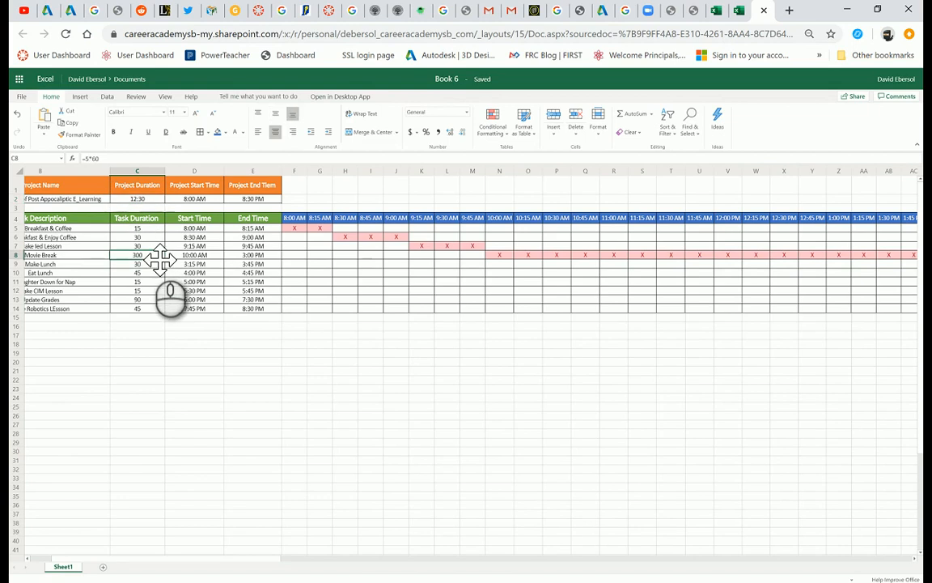
{"action": "type", "text": "90"}
{"action": "key", "text": "Return"}
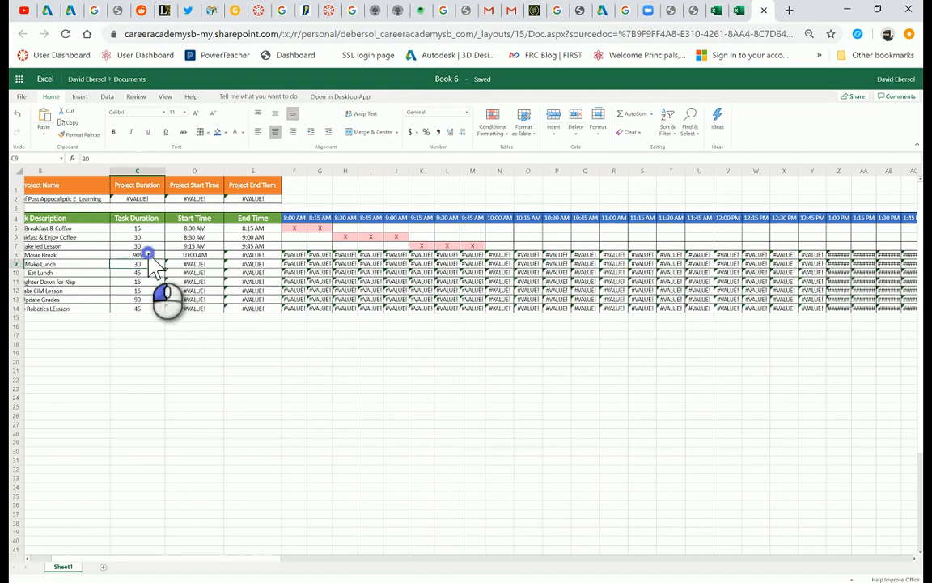
{"action": "double_click", "coordinate": [151, 255]}
{"action": "key", "text": "BackSpace"}
{"action": "key", "text": "Return"}
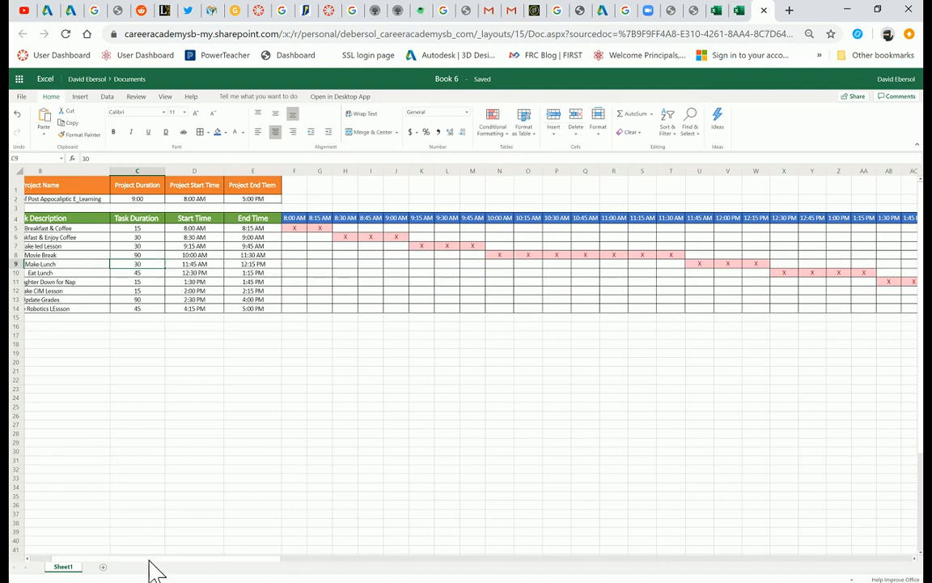
Copy the task IDs and descriptions in A5:B14 and paste them below the existing task table in the Word document.
{"action": "left_click_drag", "start_coordinate": [127, 560], "coordinate": [42, 560]}
{"action": "left_click_drag", "start_coordinate": [39, 229], "coordinate": [105, 310]}
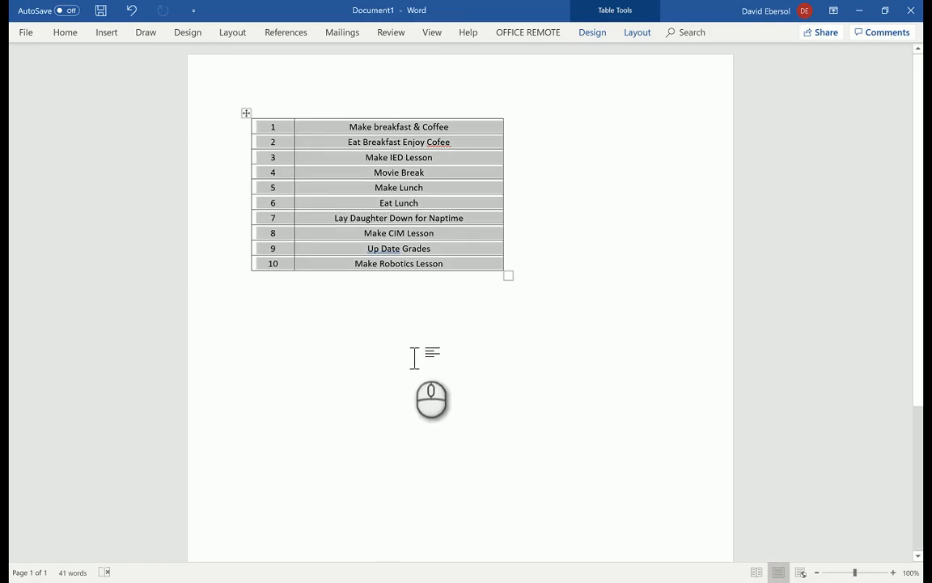
{"action": "left_click", "coordinate": [414, 358]}
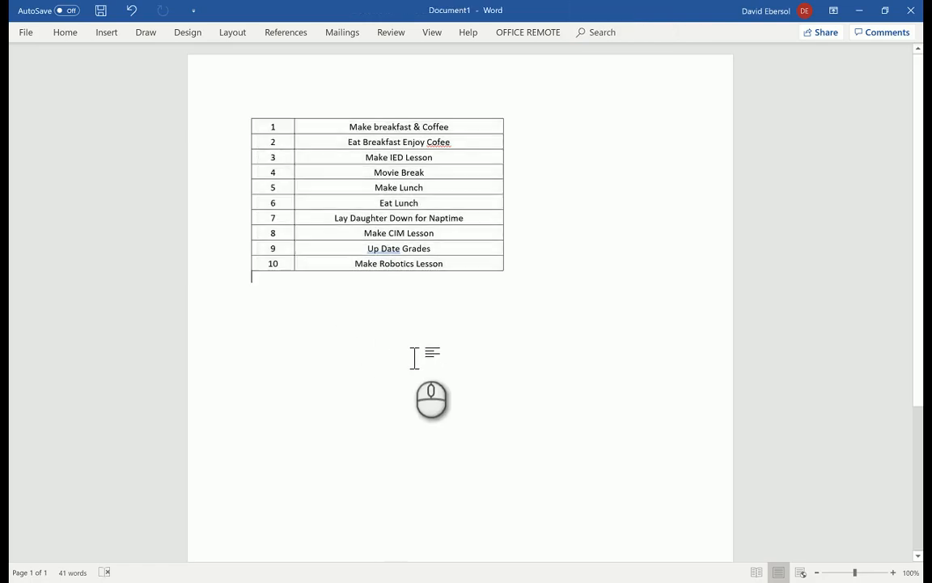
{"action": "type", "text": "1\tMake Breakfast & Coffee 2\tEat Breakfast & Enjoy Coffee 3\tMake Ied Lesson 4\tMovie Break 5\tMake Lunch 6\tEat Lunch 7\tLay Daughter Down for Nap 8\tMake CIM Lesson 9\tUpdate Grades 10\tMake Robotics LEssson"}
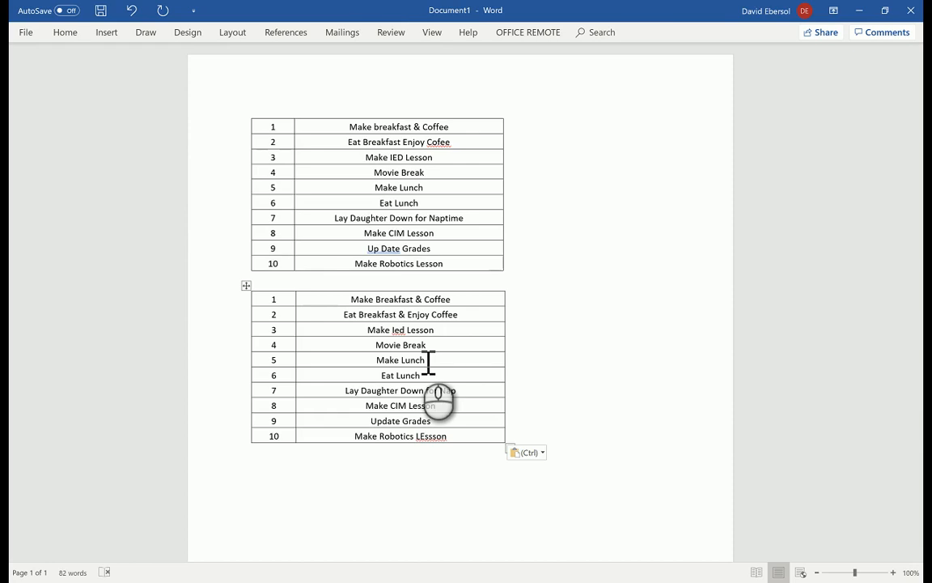
Close the Word document, return to the Excel workbook and select the Eat Lunch end time in E10.
{"action": "left_click", "coordinate": [910, 11]}
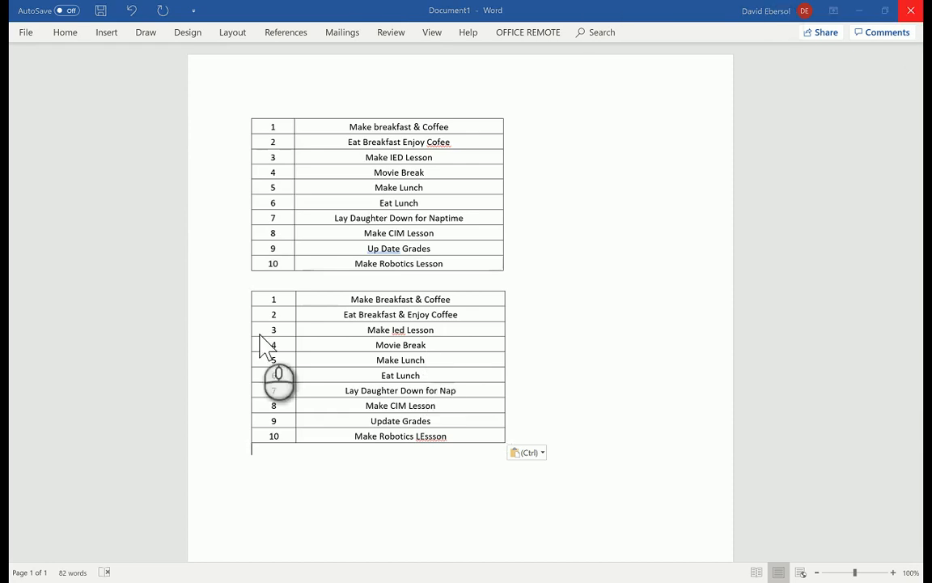
{"action": "left_click", "coordinate": [578, 393]}
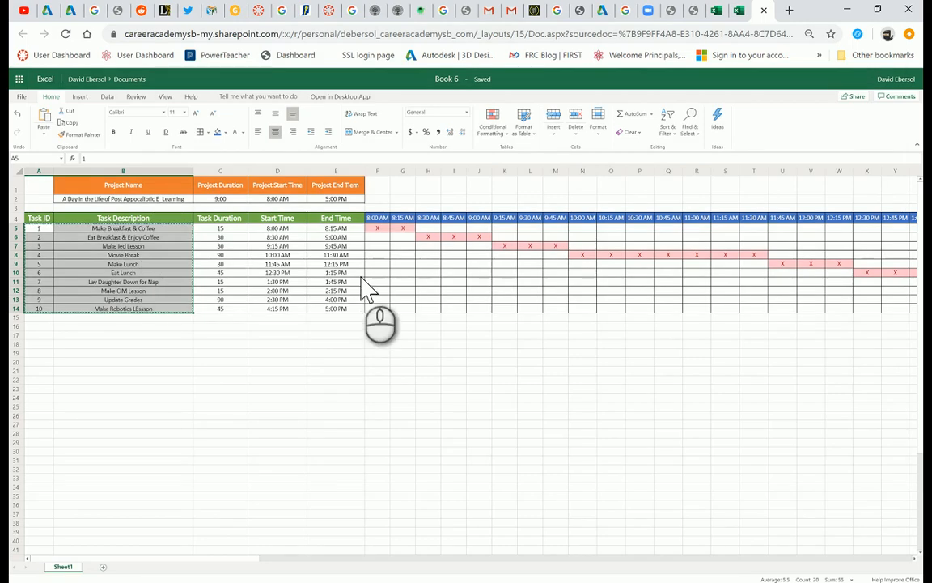
{"action": "left_click", "coordinate": [356, 273]}
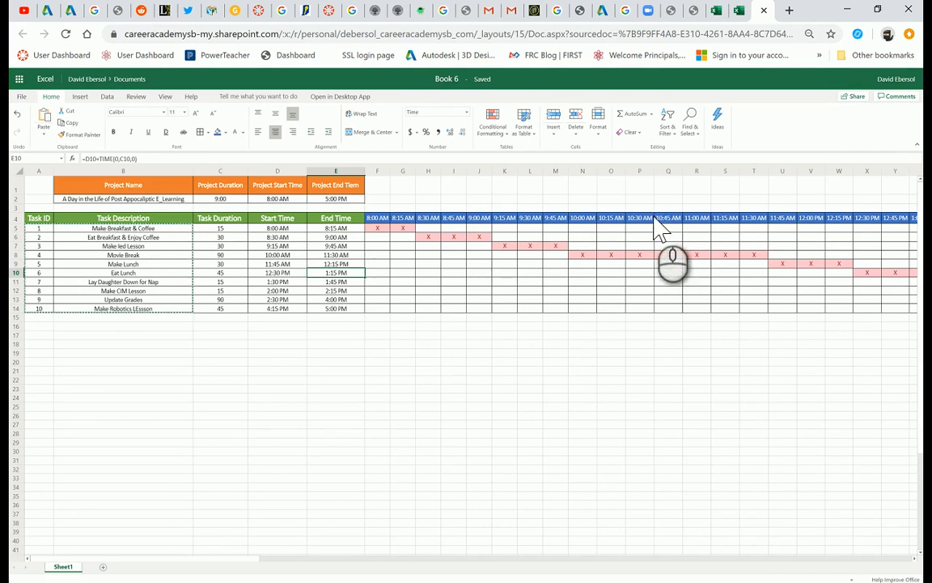
{"action": "mouse_move", "coordinate": [631, 8]}
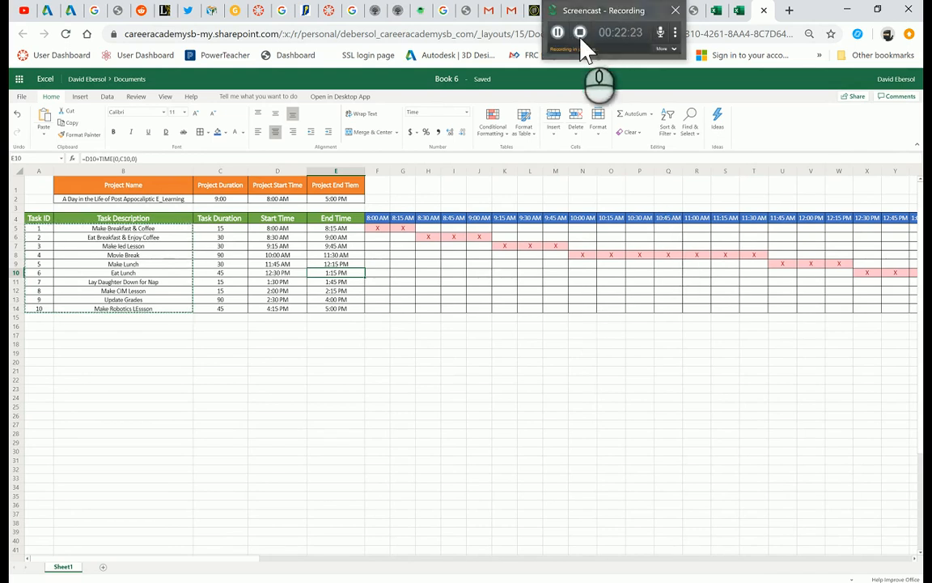